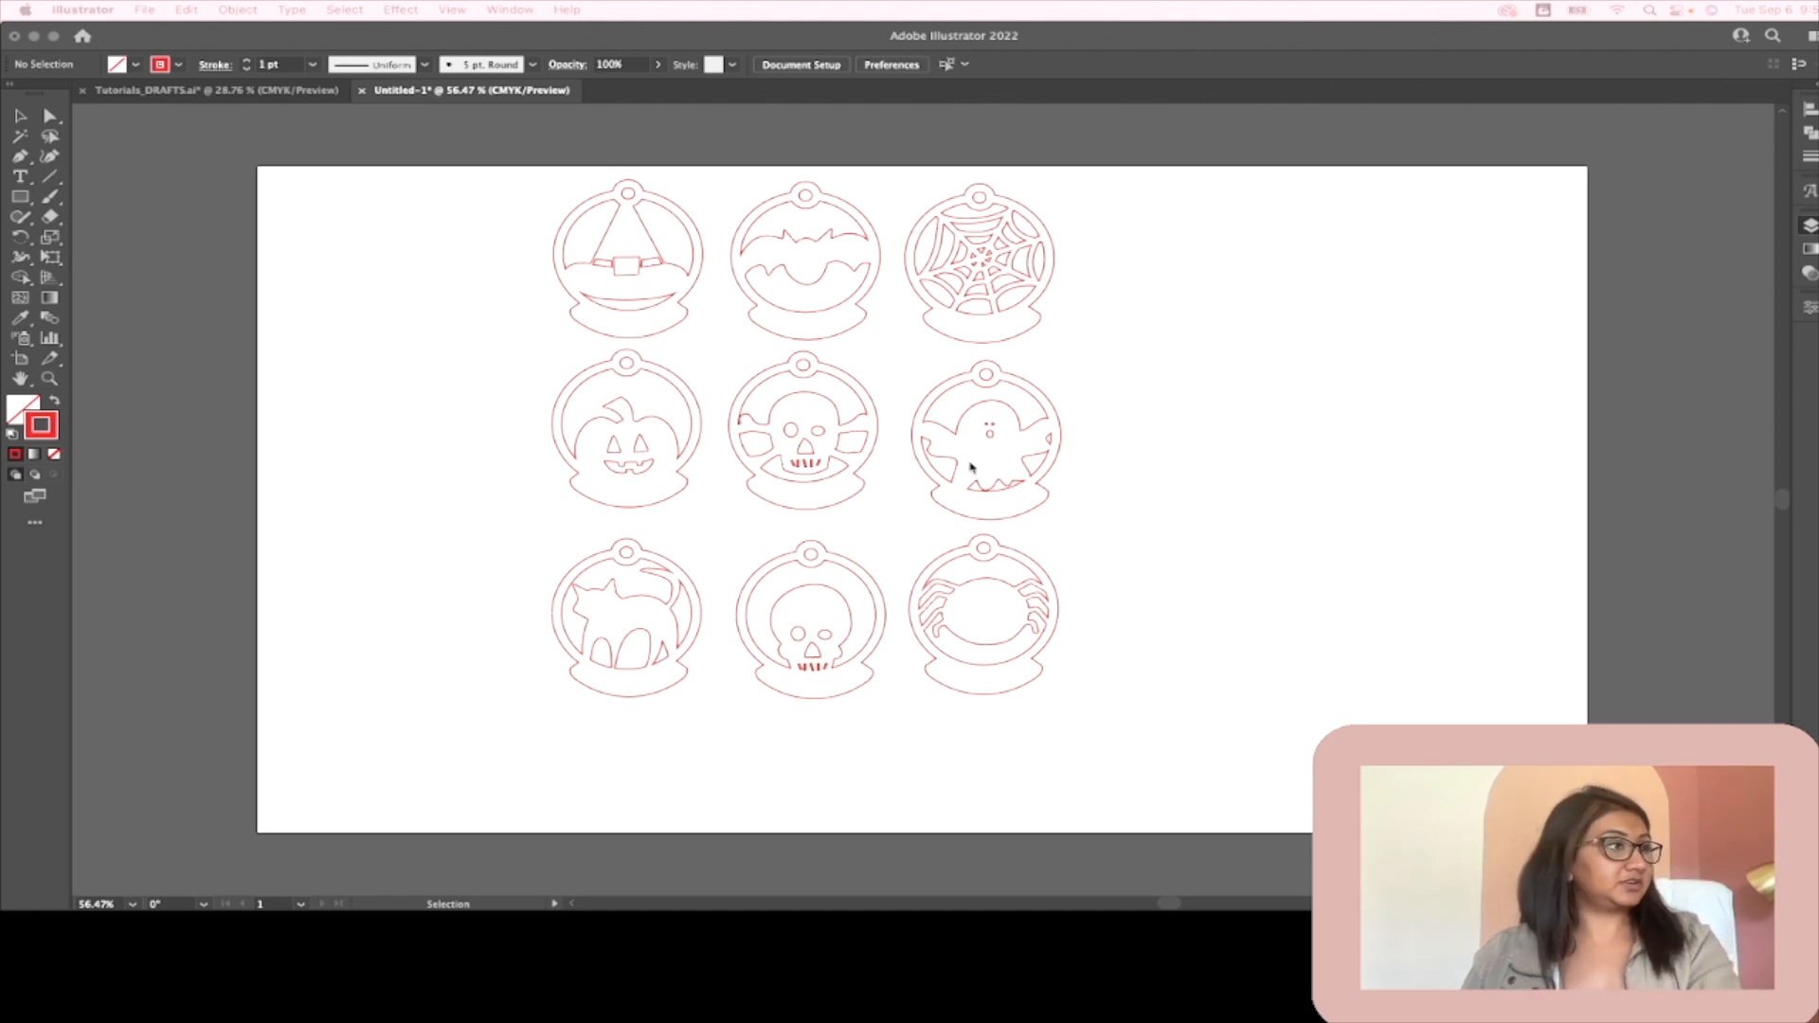
Step: Draw a circle about 2.05 in wide with the Ellipse tool and position it over the ghost ornament, reaching into its base
left_click(1134, 424)
scroll(1089, 393, "up", 3)
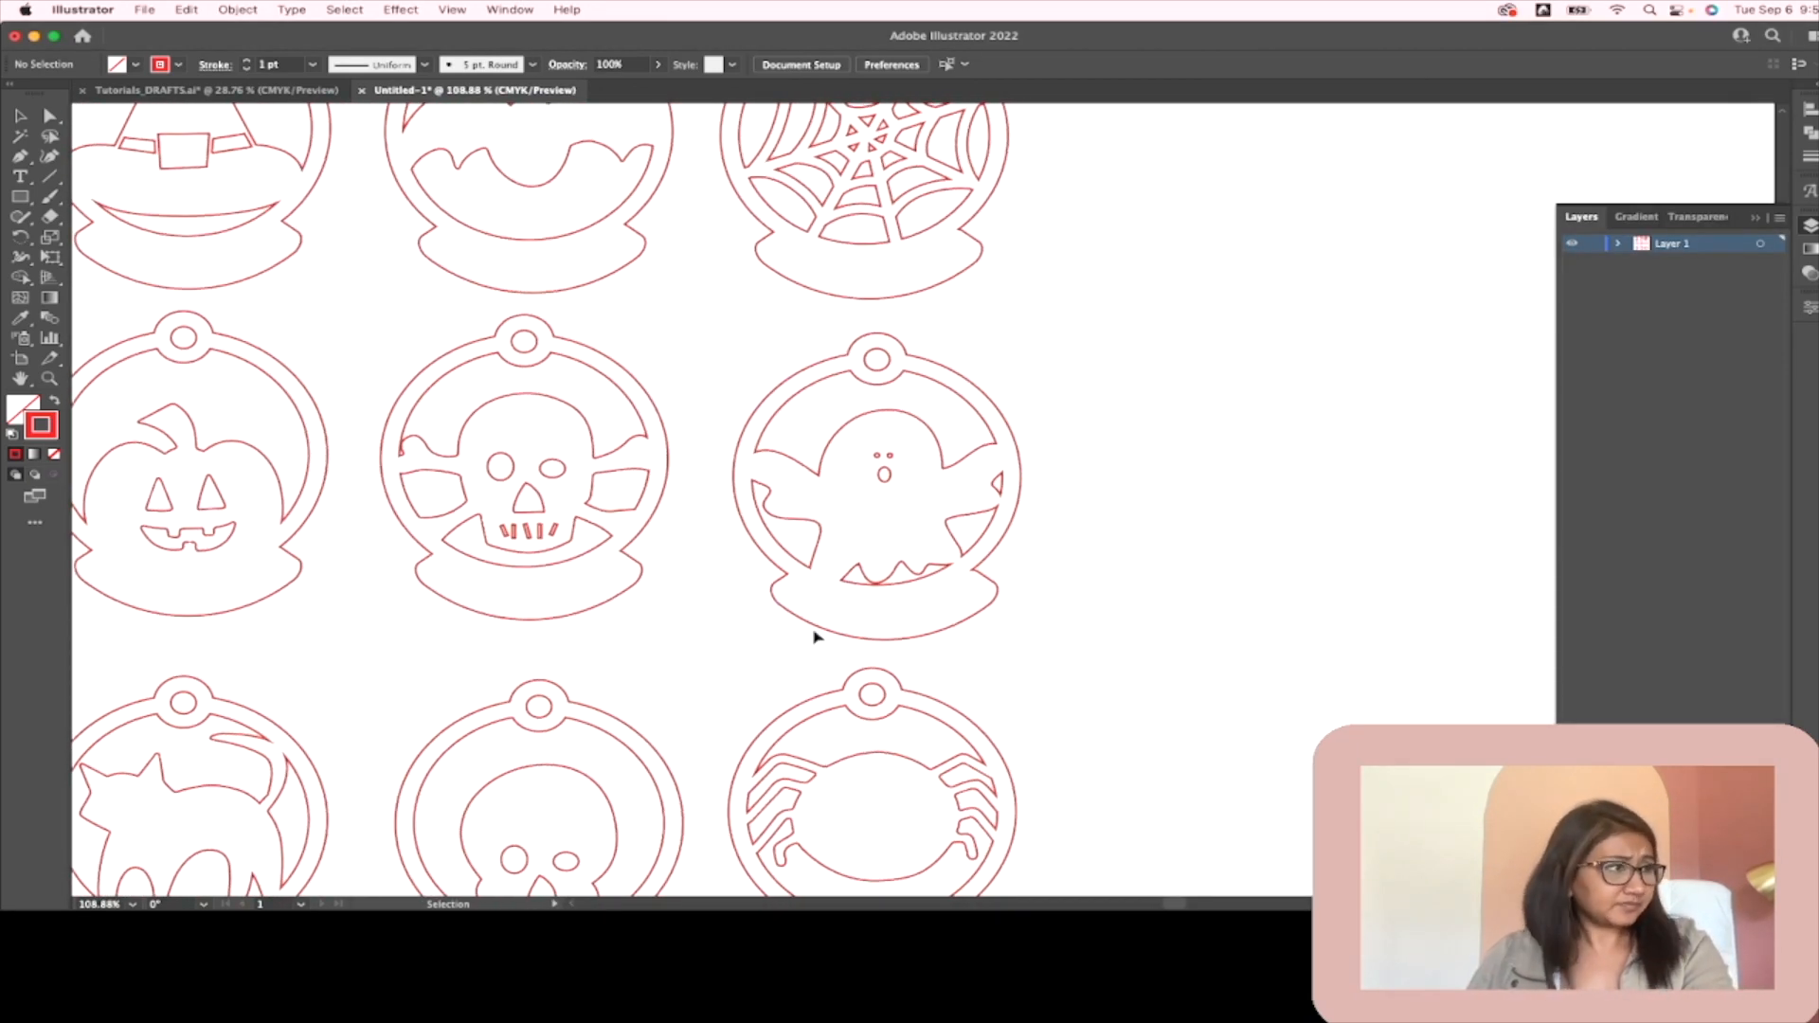
scroll(878, 508, "up", 3)
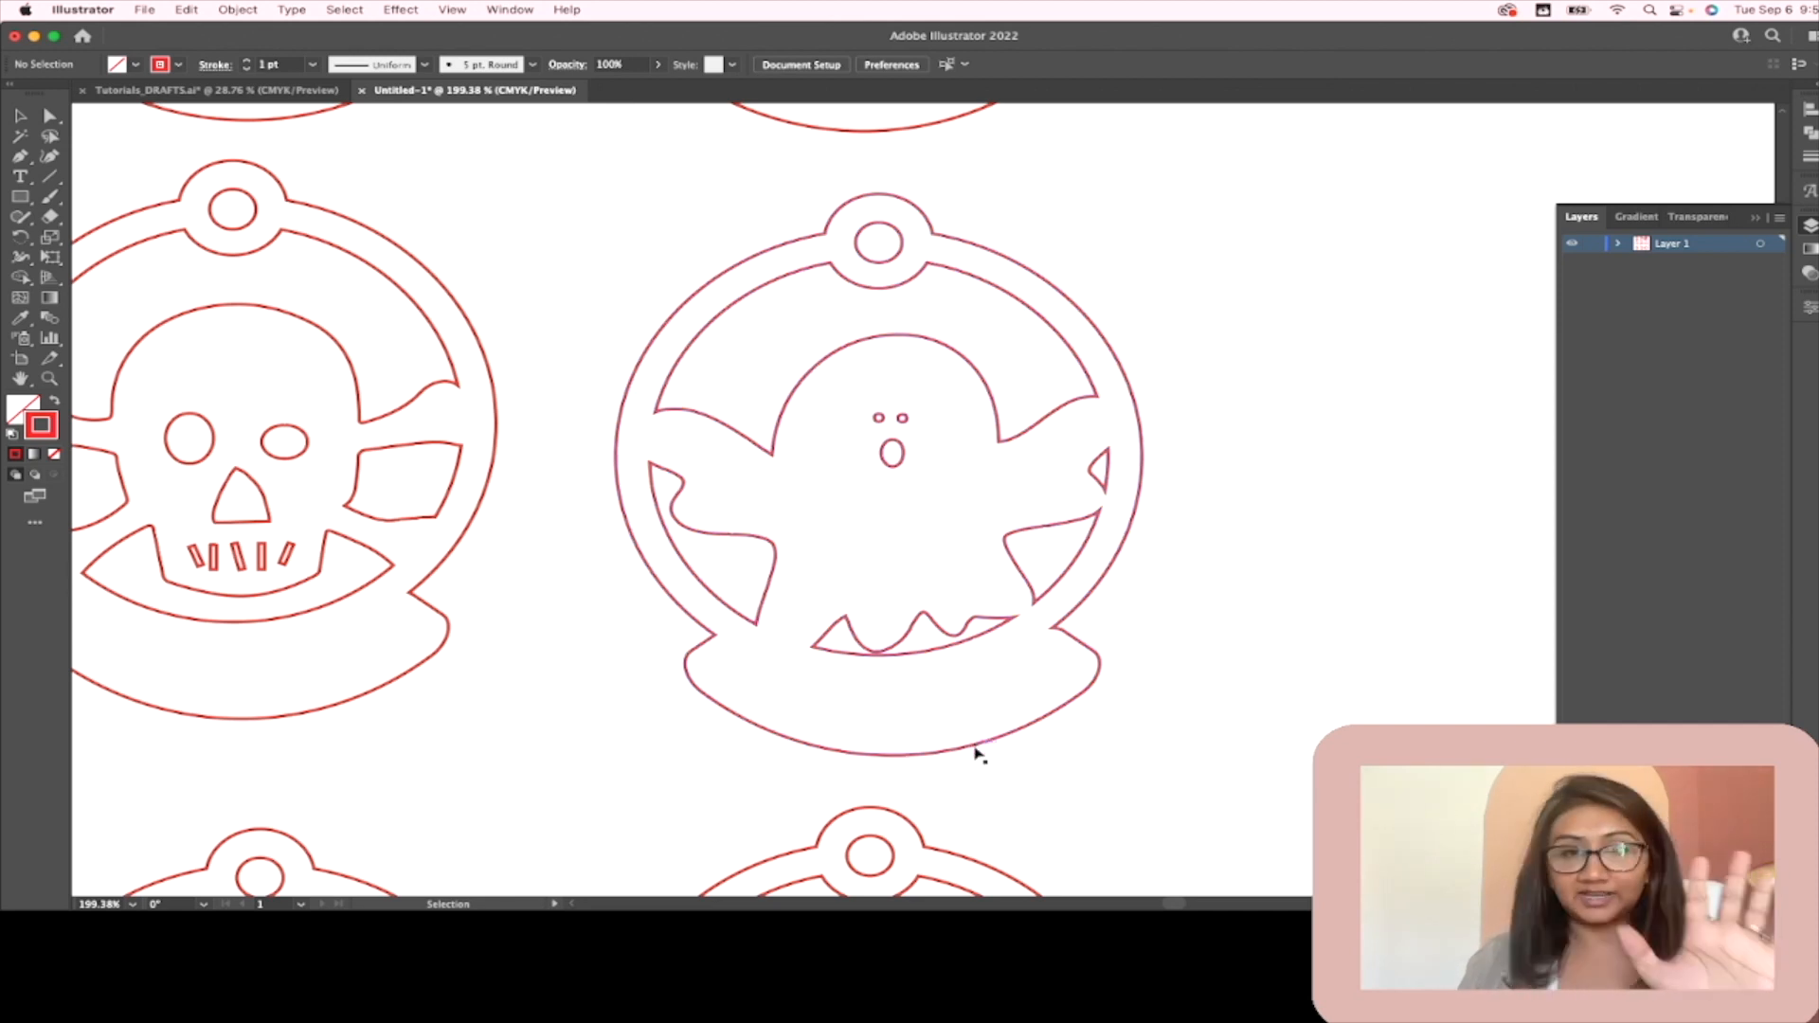
key("m")
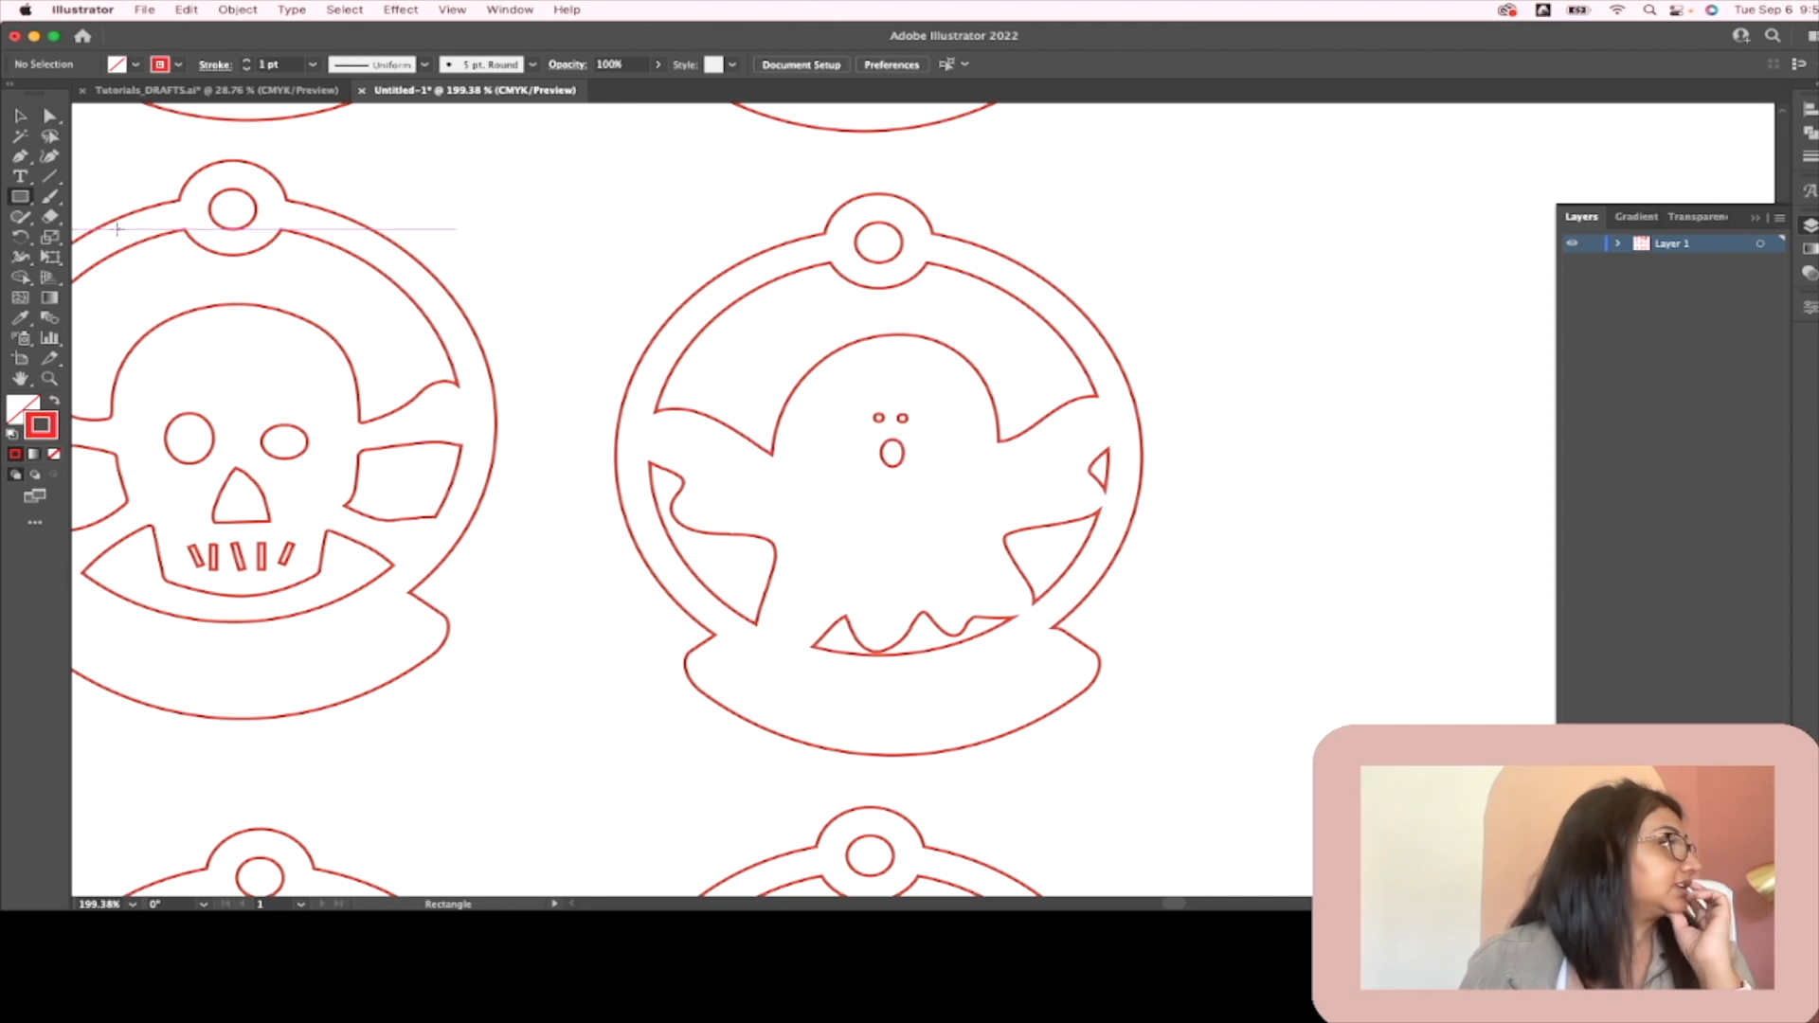
left_click_drag(20, 197, 69, 240)
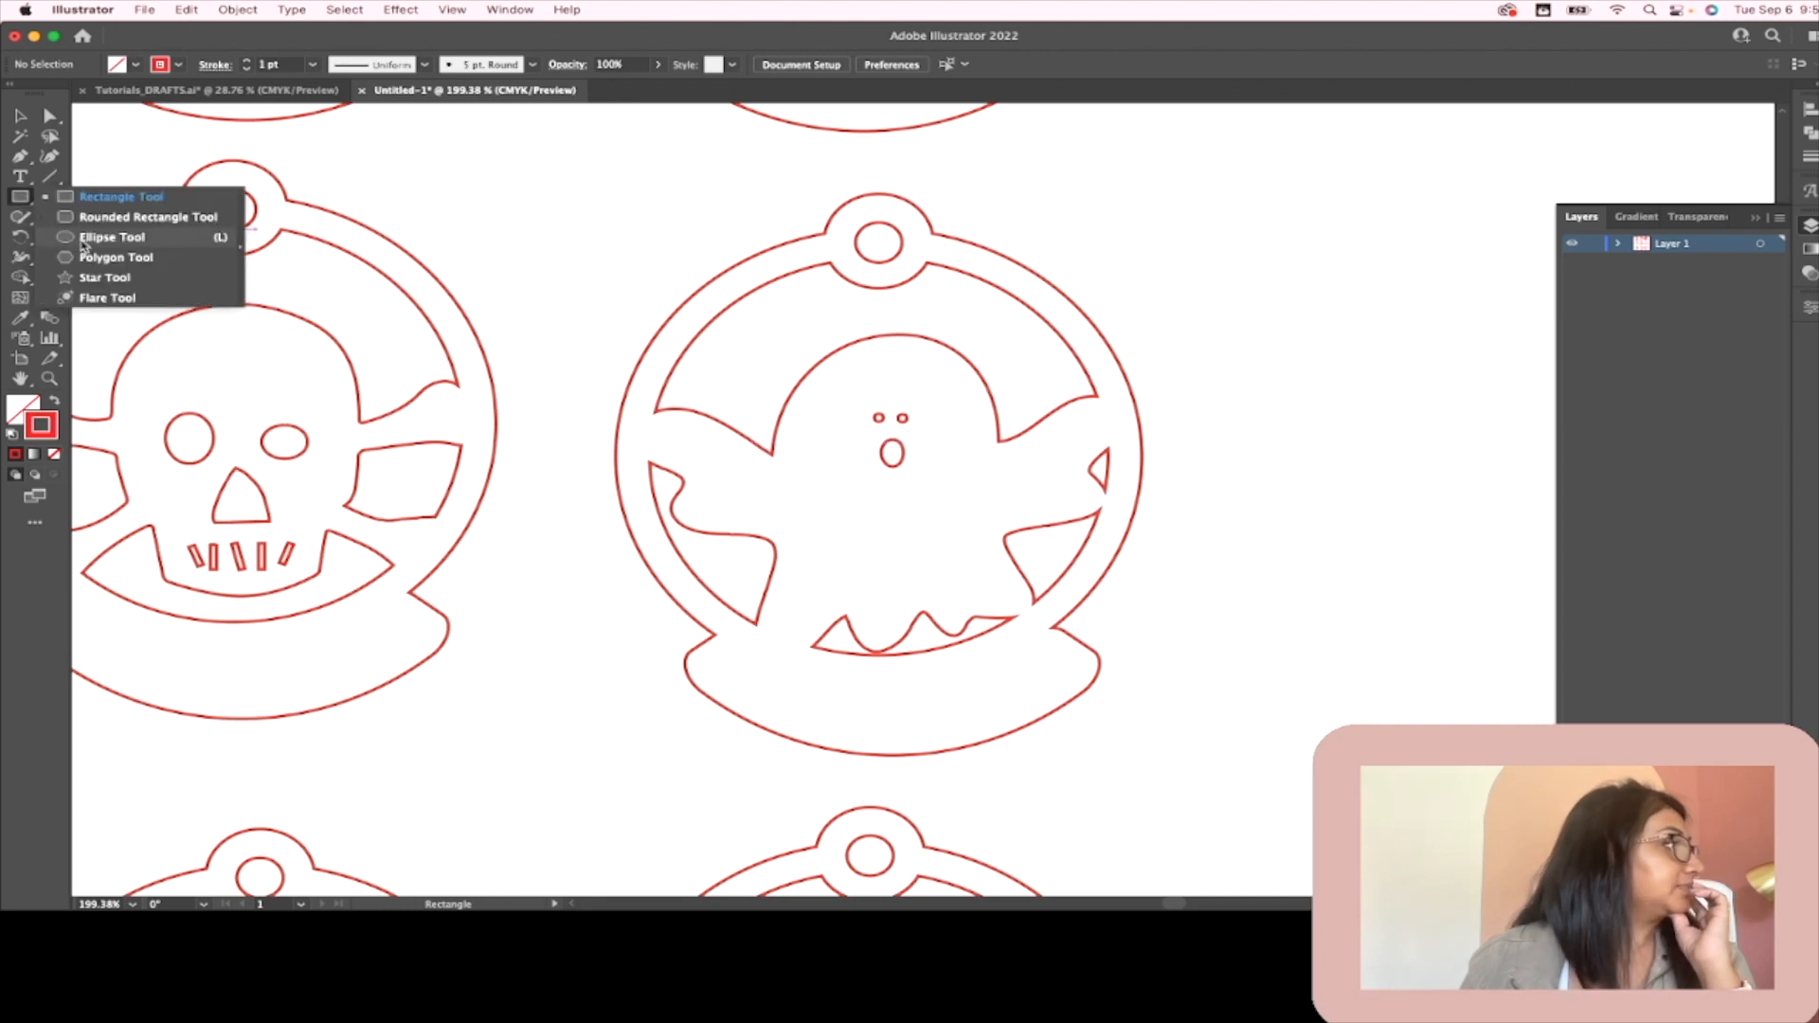
left_click(81, 238)
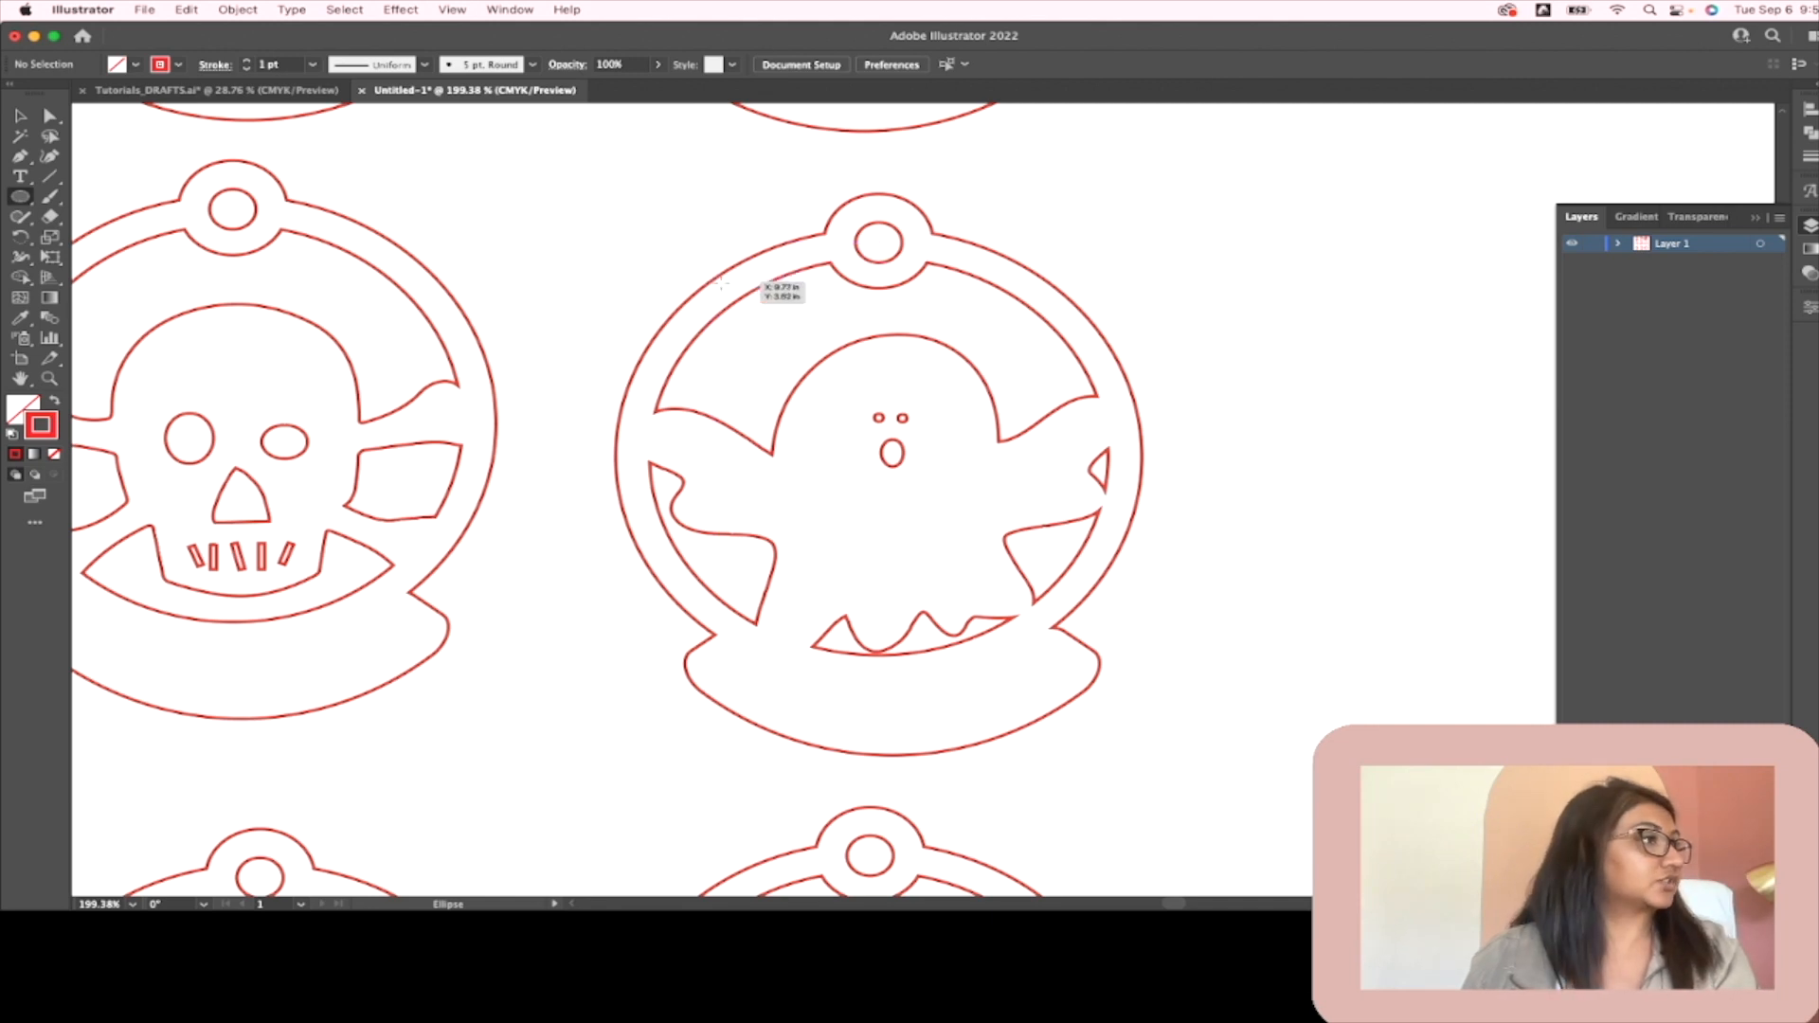
left_click_drag(720, 279, 1121, 722)
left_click(27, 118)
left_click_drag(975, 505, 890, 512)
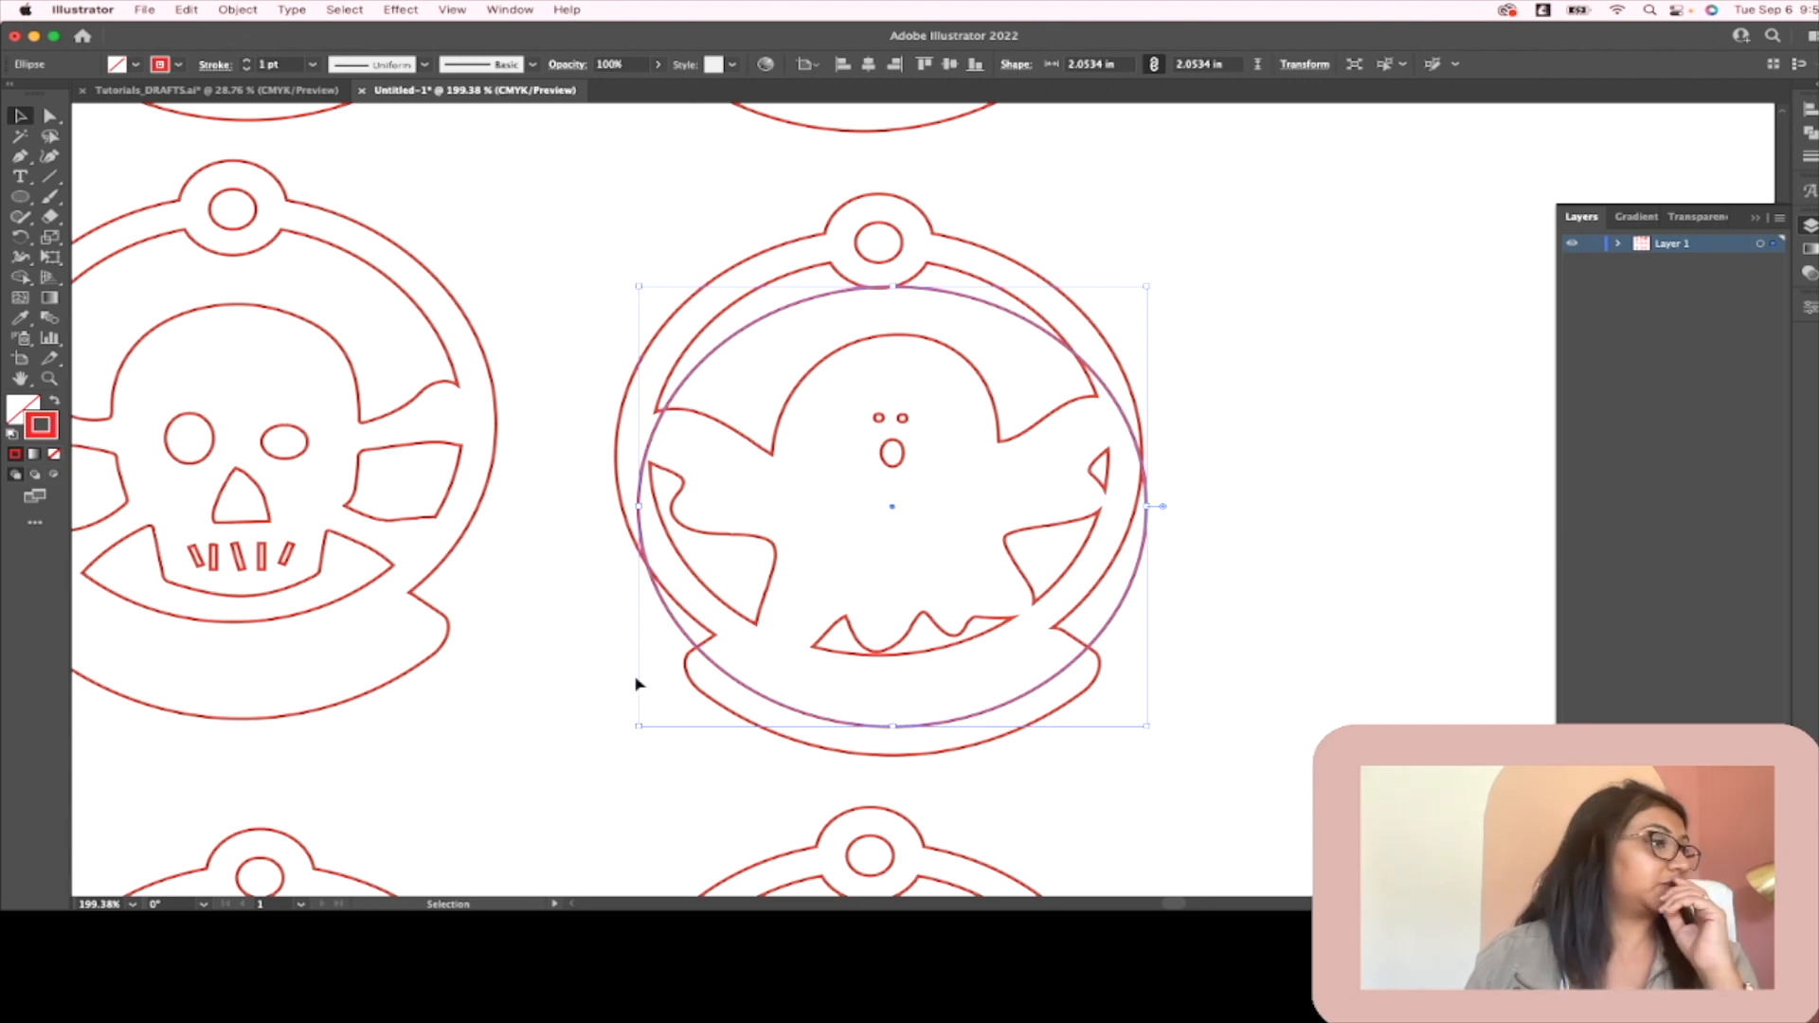
Step: Convert the circle to a text path with the Type on a Path tool and enter the person's first name along it
left_click(20, 177)
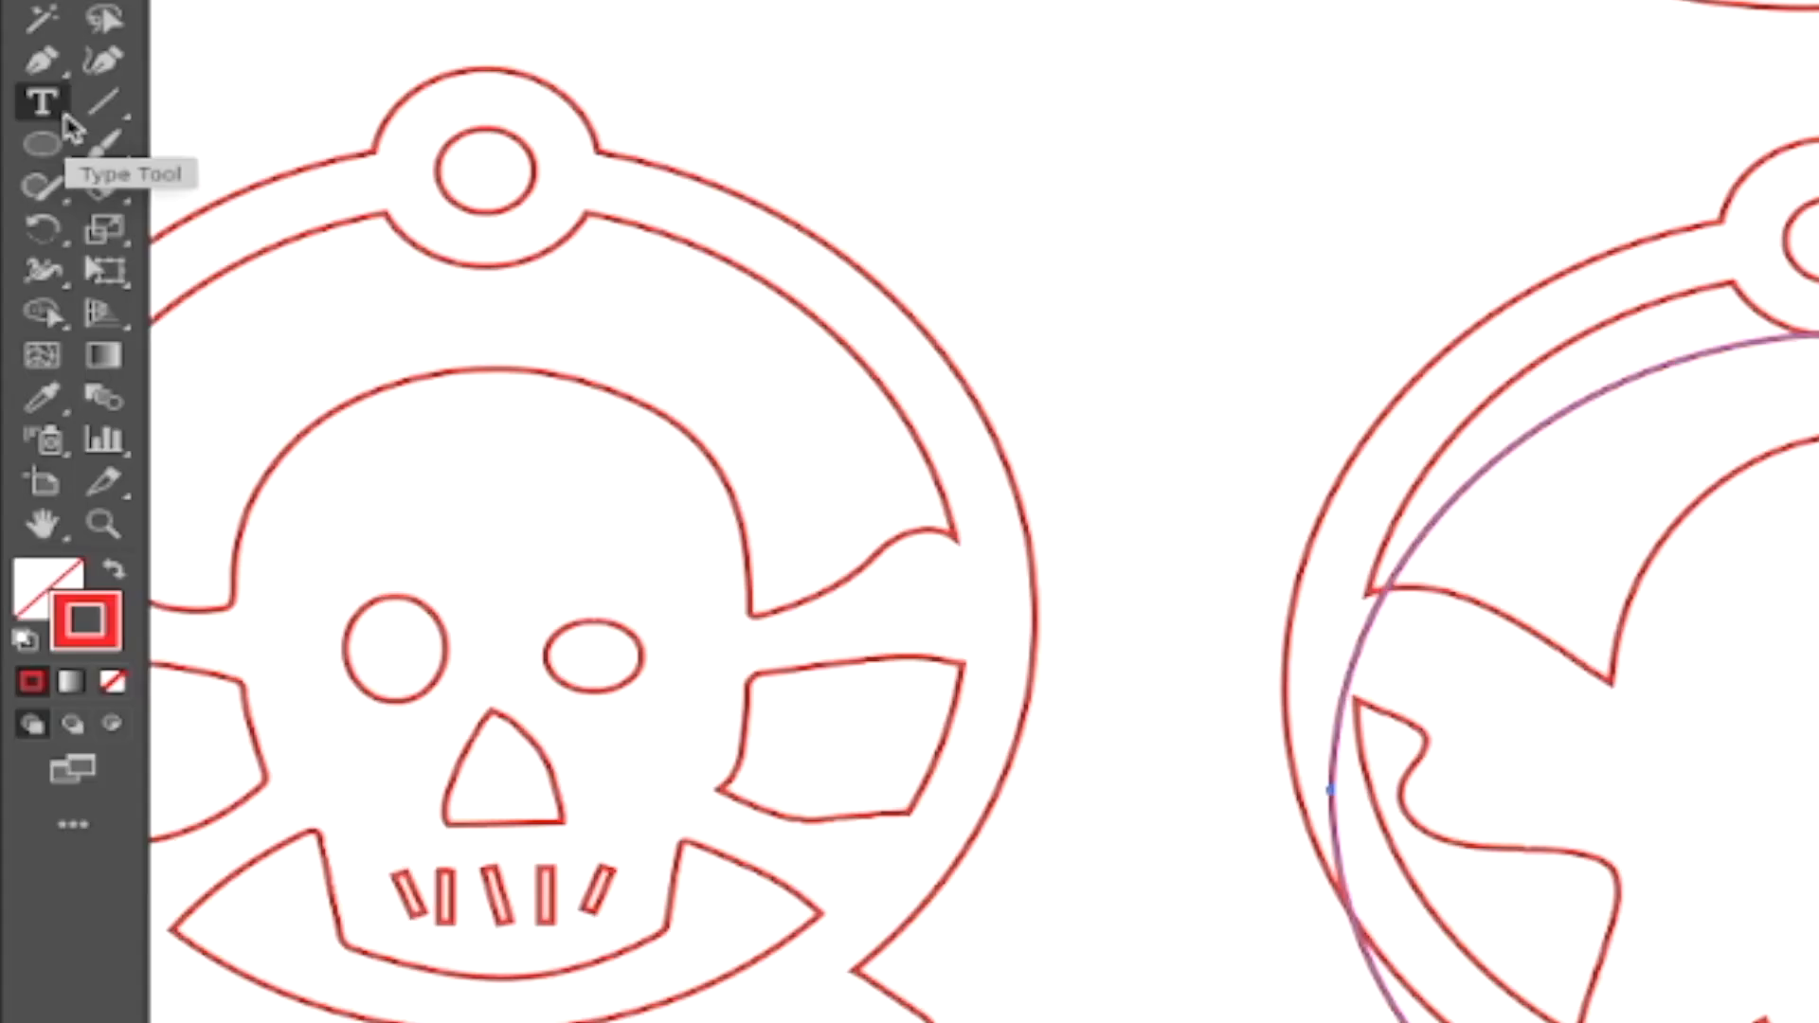
left_click_drag(66, 114, 173, 198)
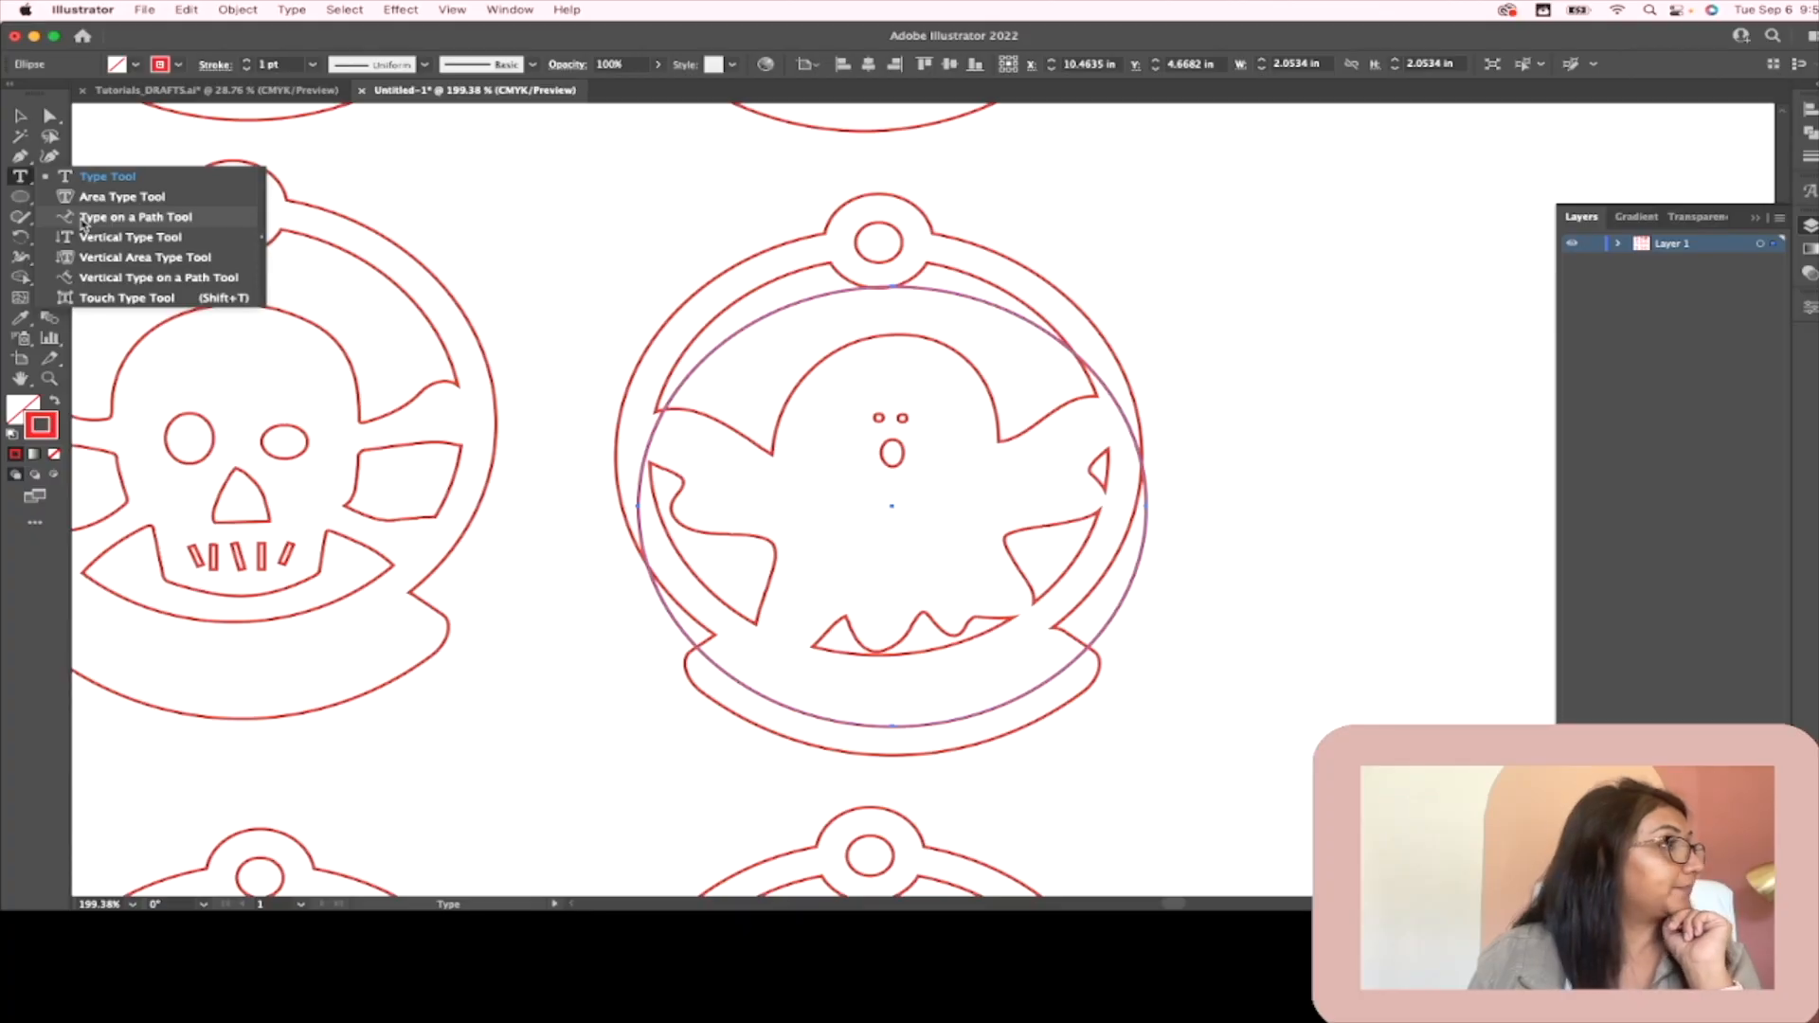
mouse_move(84, 225)
left_mouse_down()
mouse_move(59, 238)
mouse_move(68, 218)
left_mouse_up()
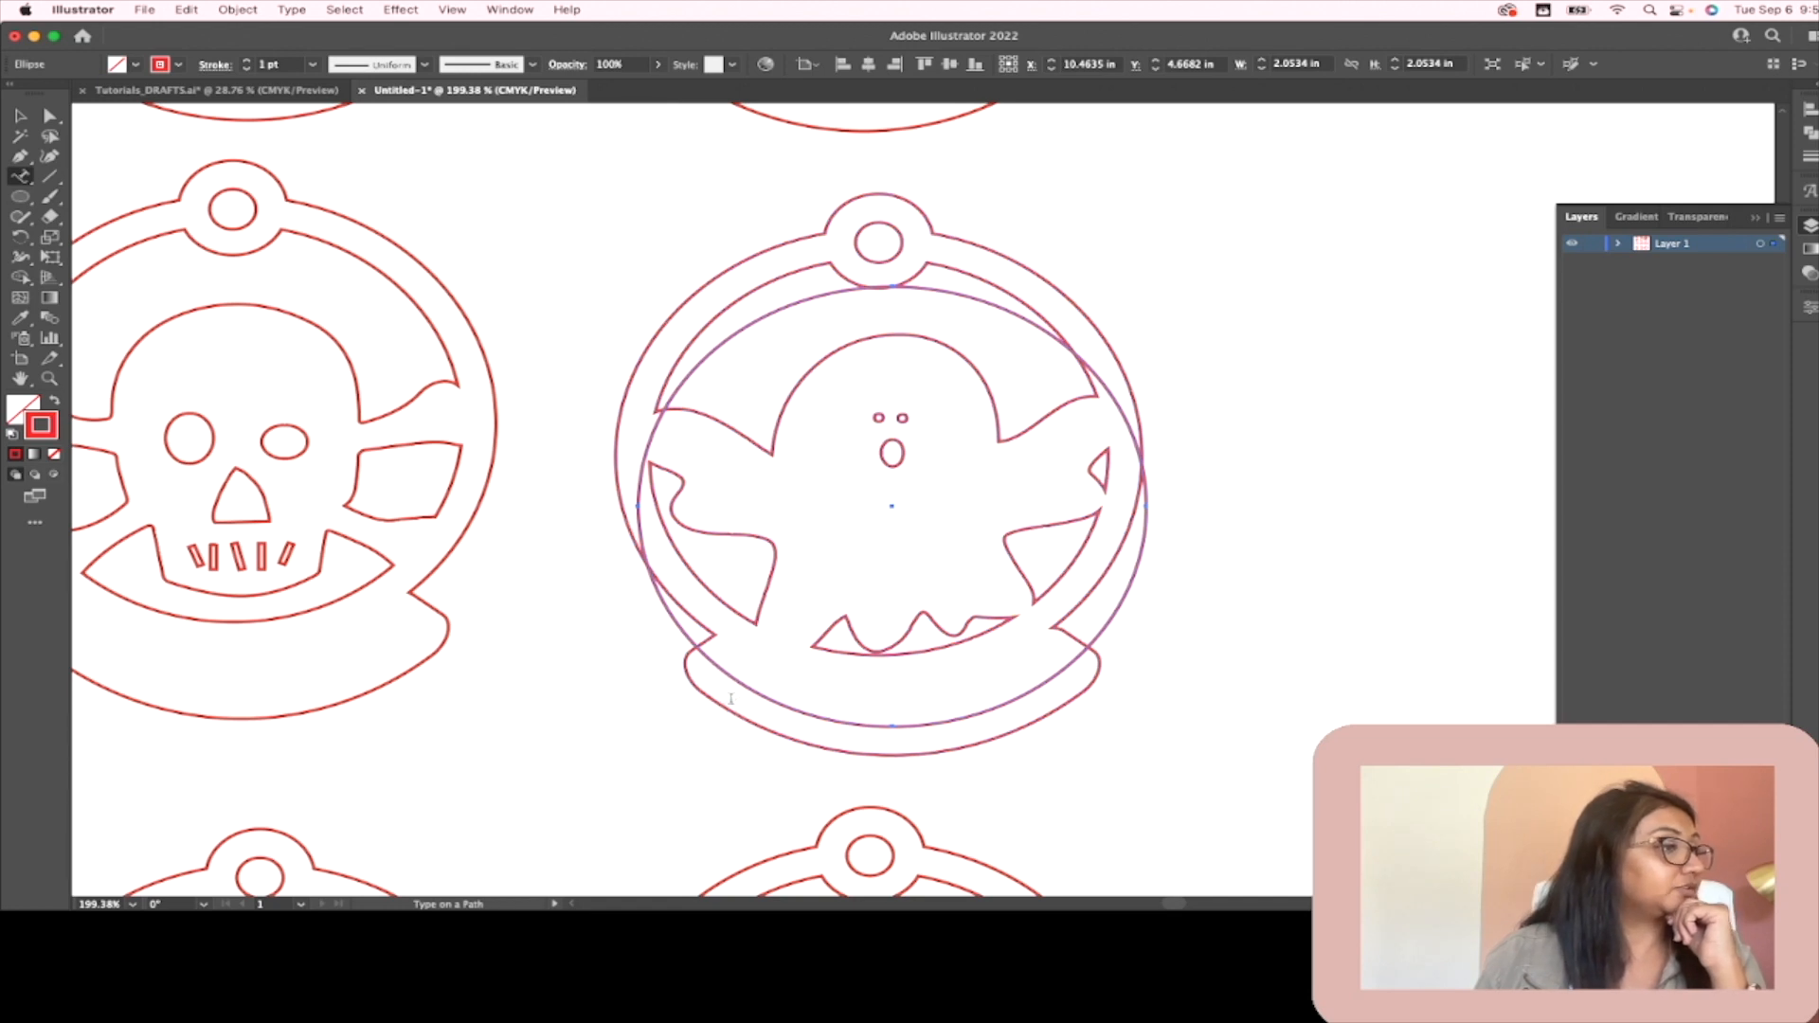
left_click(722, 664)
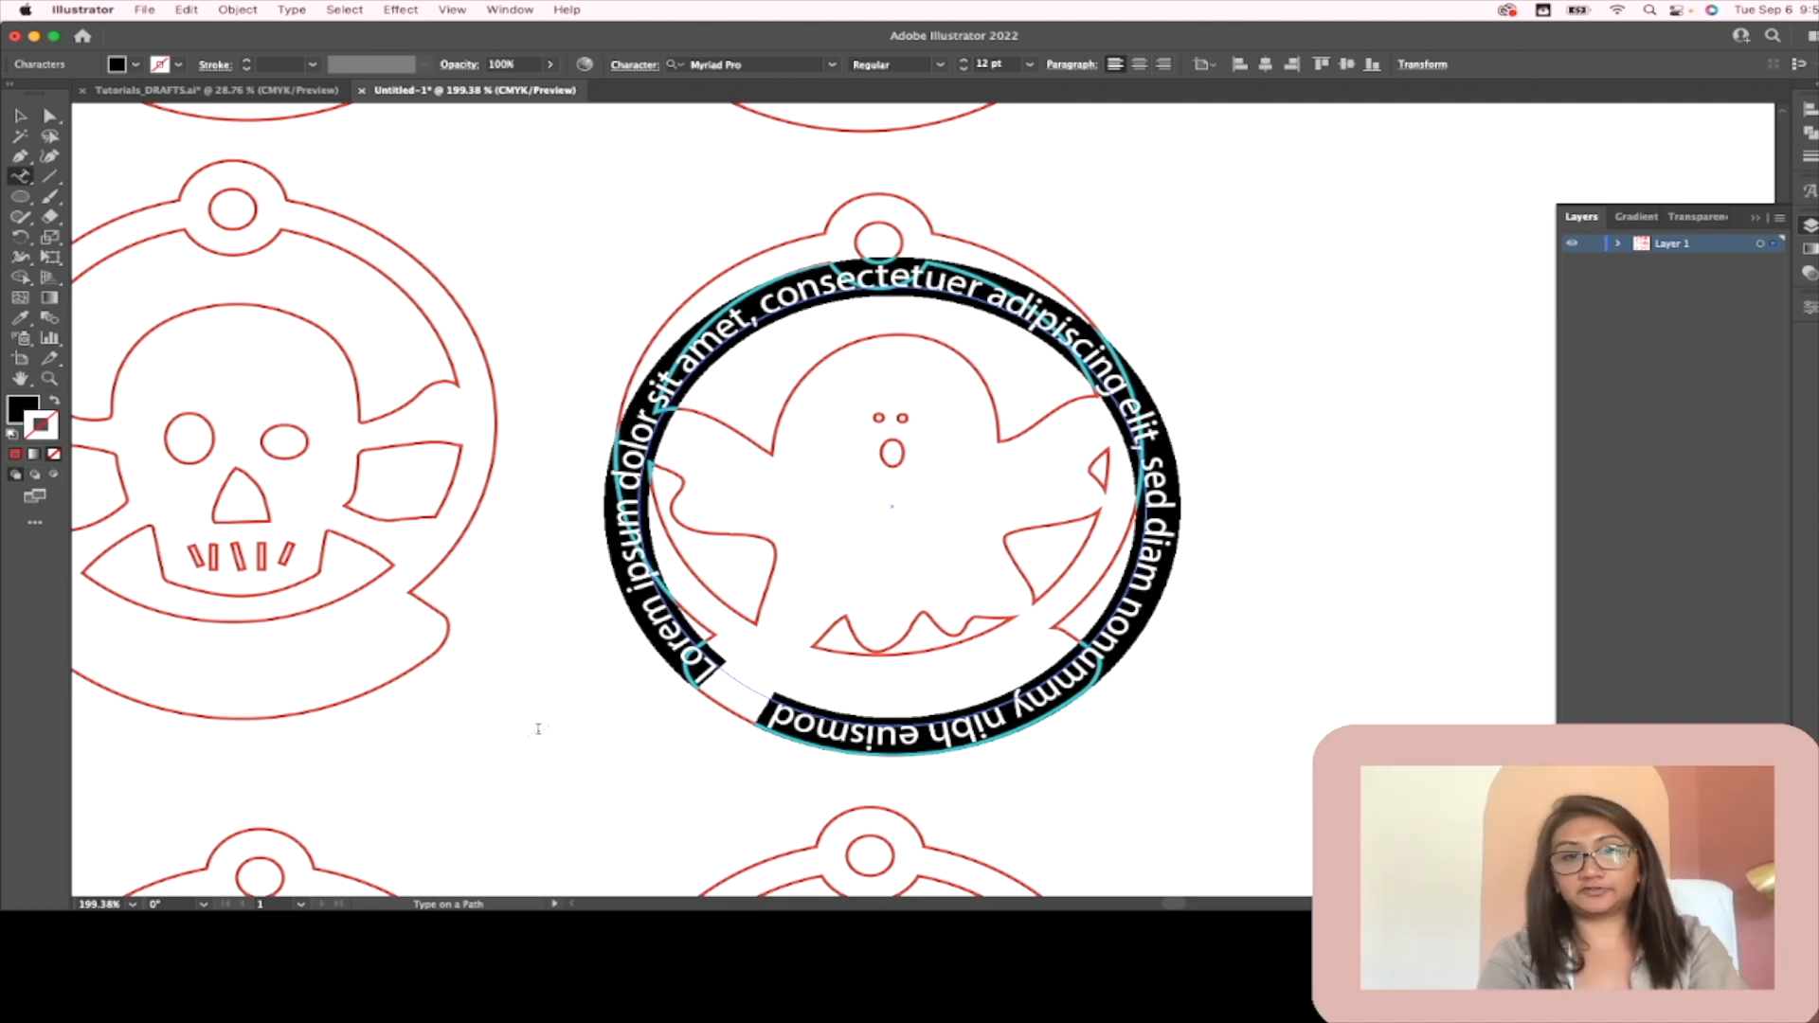
key("super+z")
type("uinn")
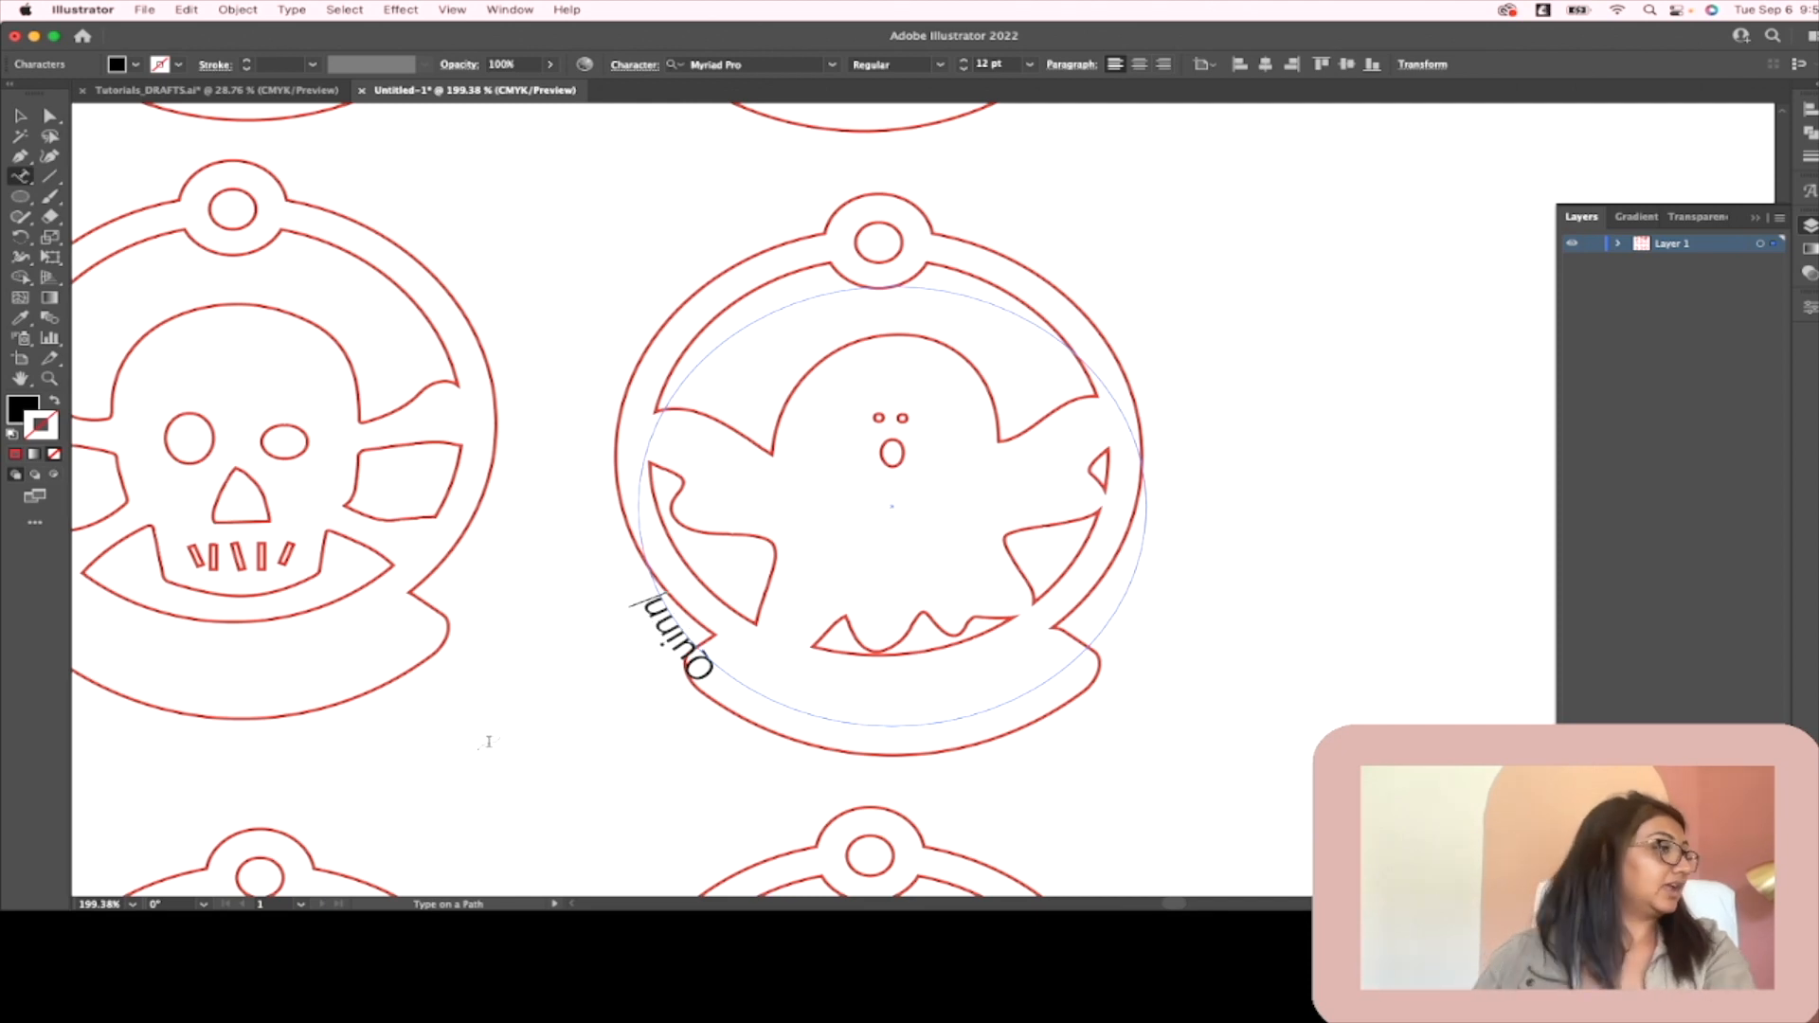
left_click(19, 115)
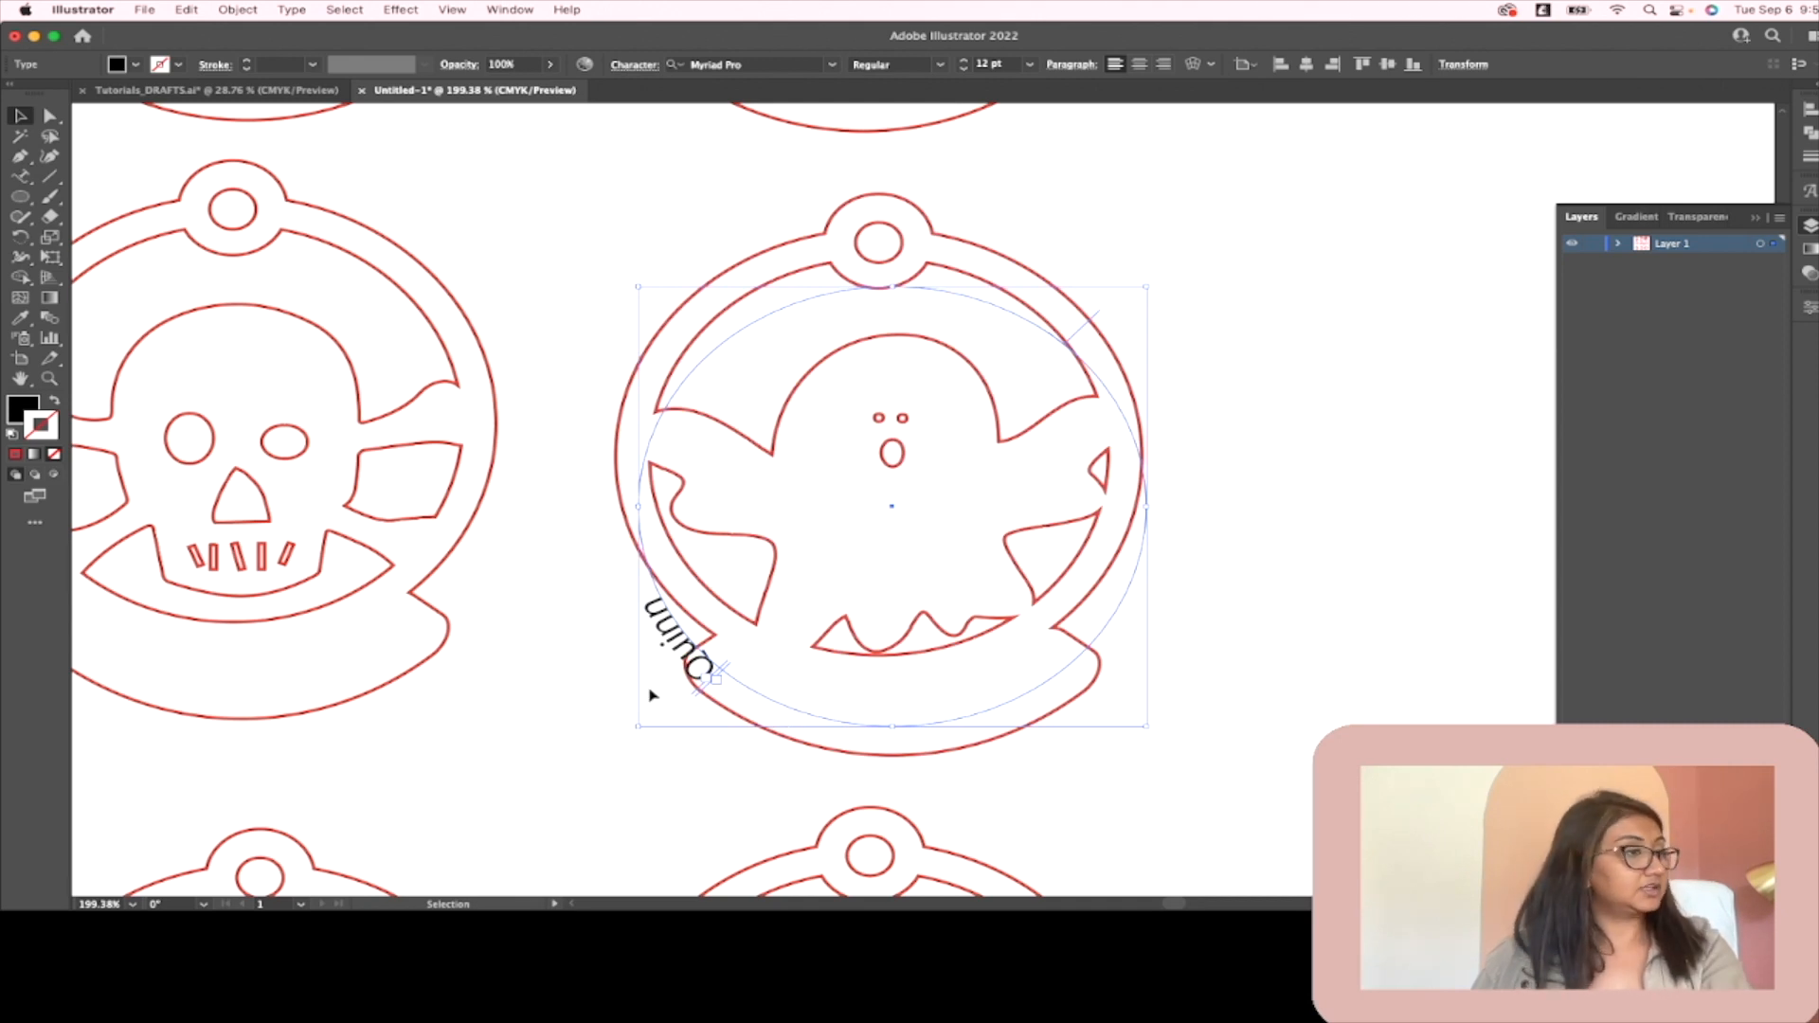
Step: Examine the start and end brackets of the name on the circular path up close
scroll(742, 709, "up", 3)
scroll(743, 709, "up", 10)
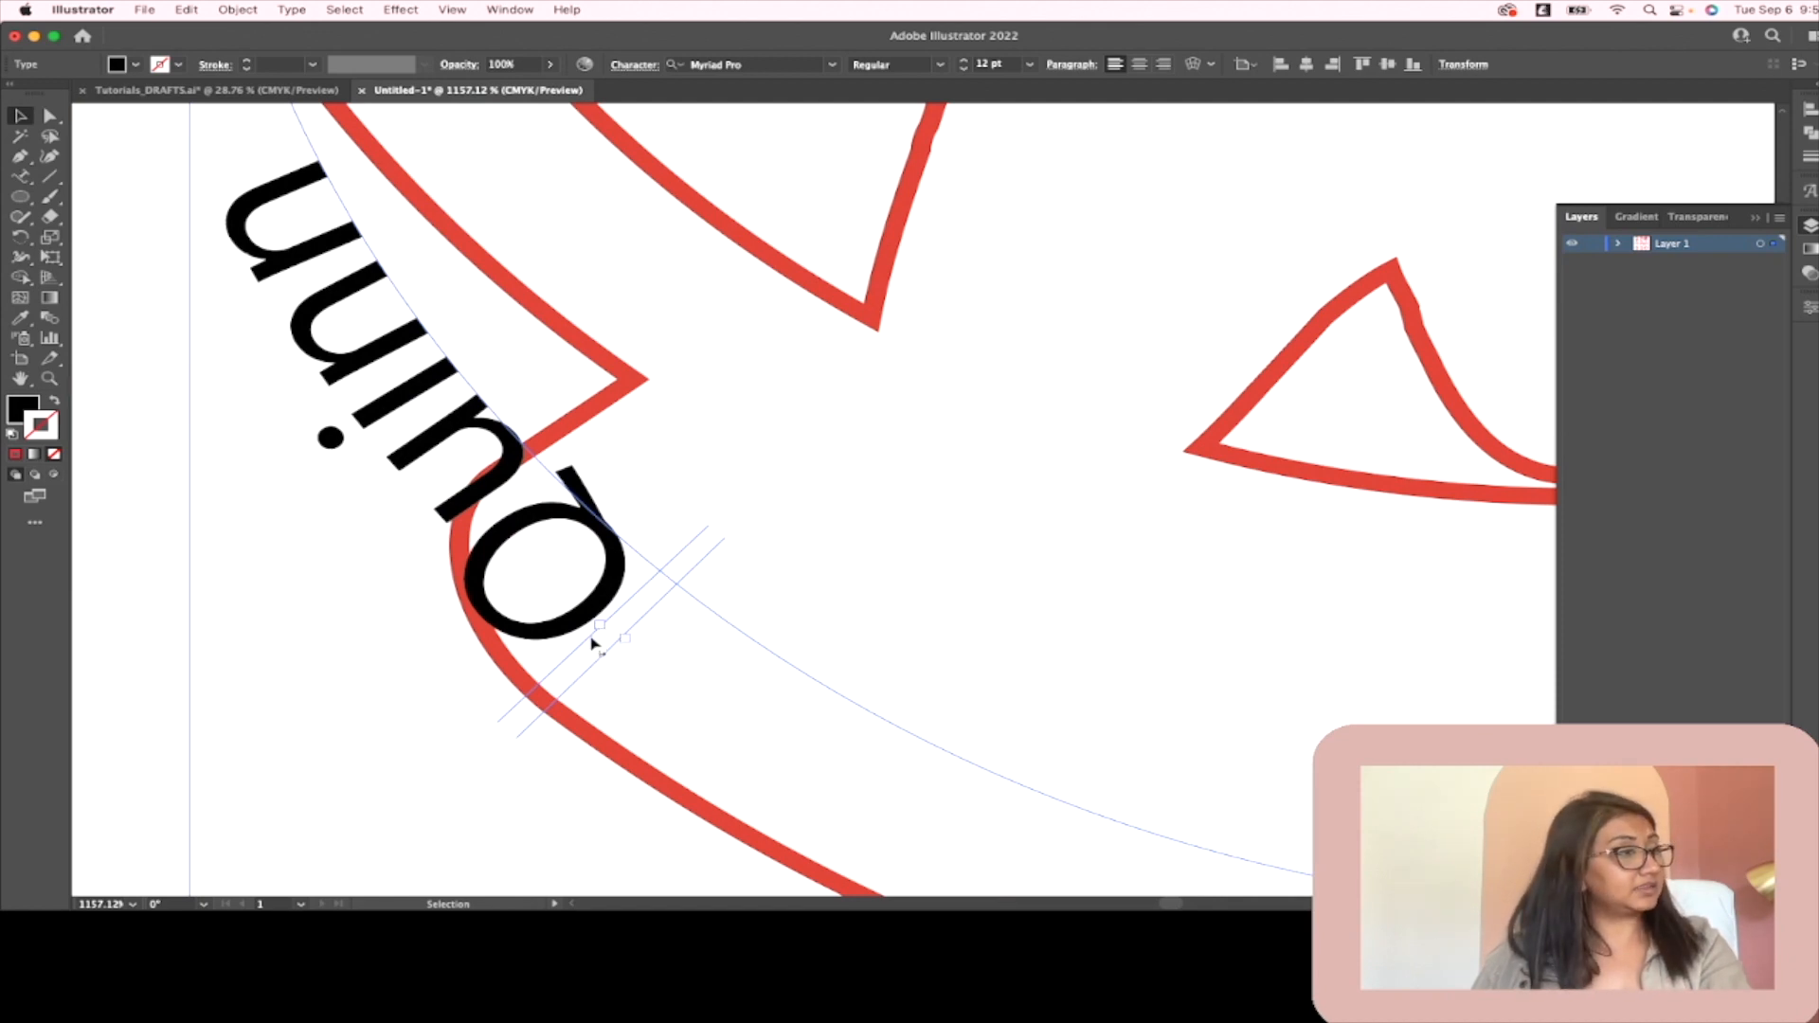
scroll(598, 634, "down", 8)
scroll(598, 644, "down", 1)
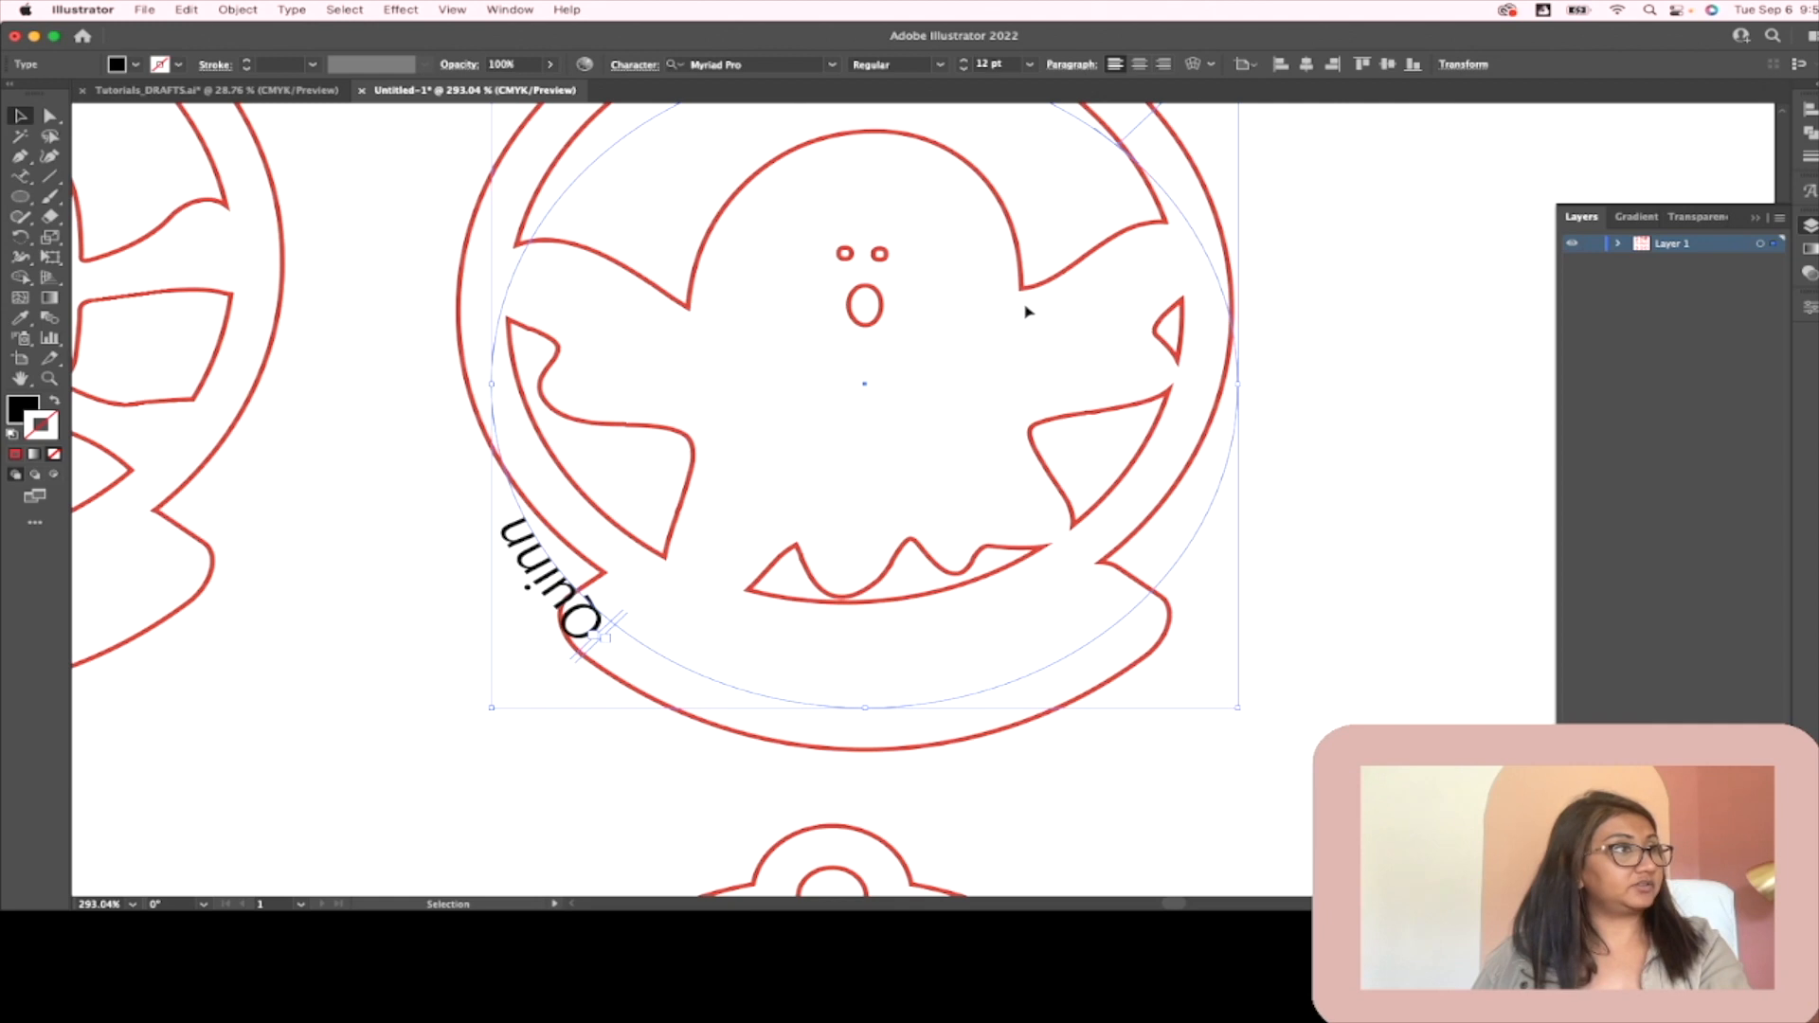
scroll(813, 538, "up", 1)
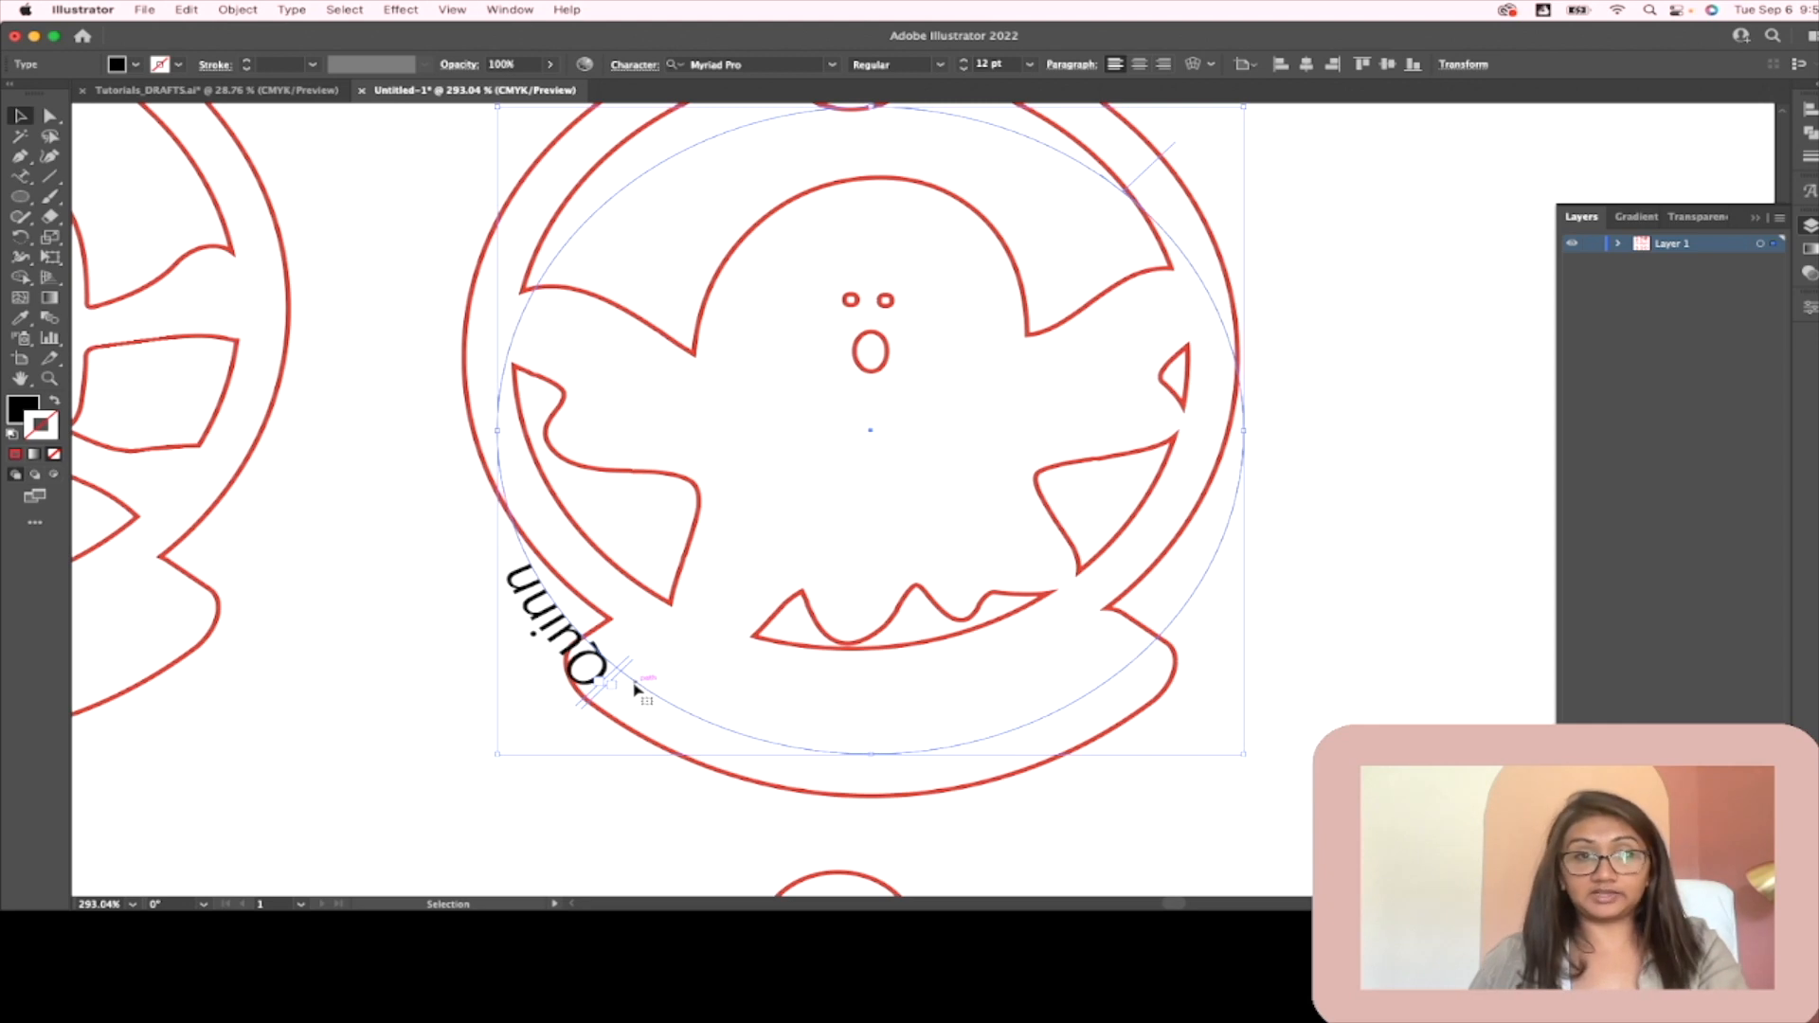
scroll(637, 688, "up", 1)
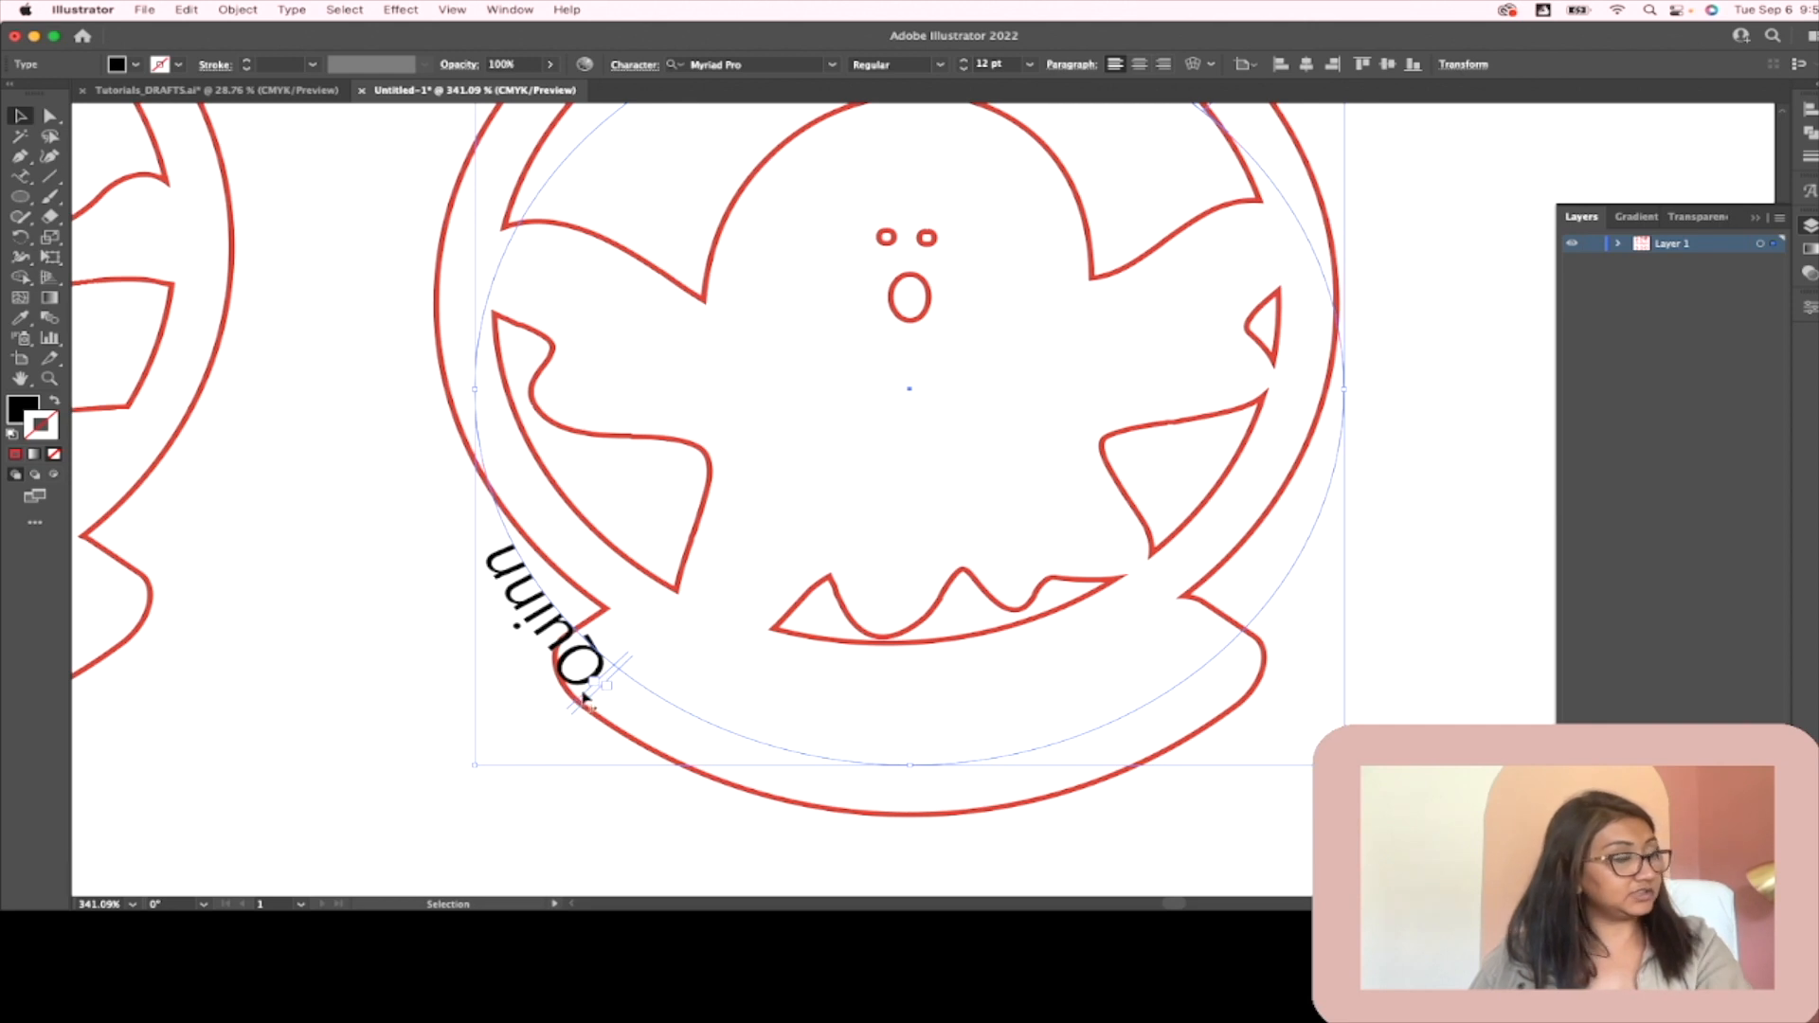
scroll(585, 720, "up", 2)
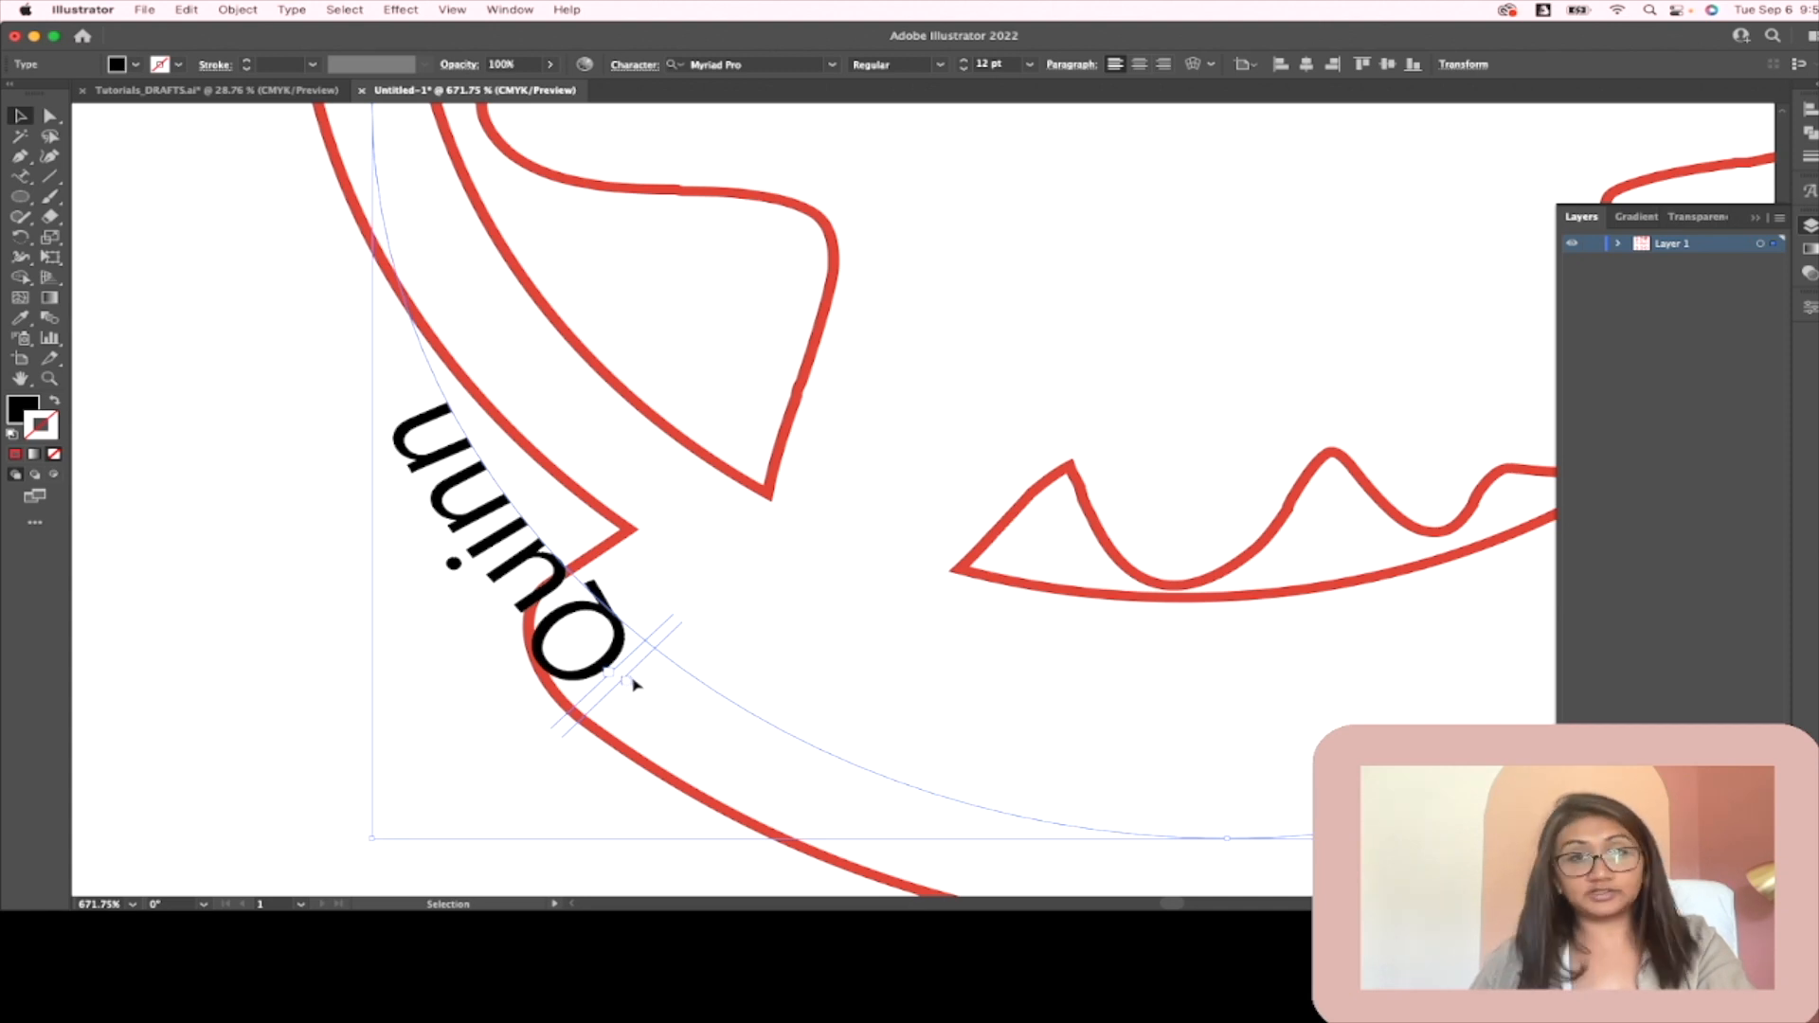
scroll(635, 684, "down", 3)
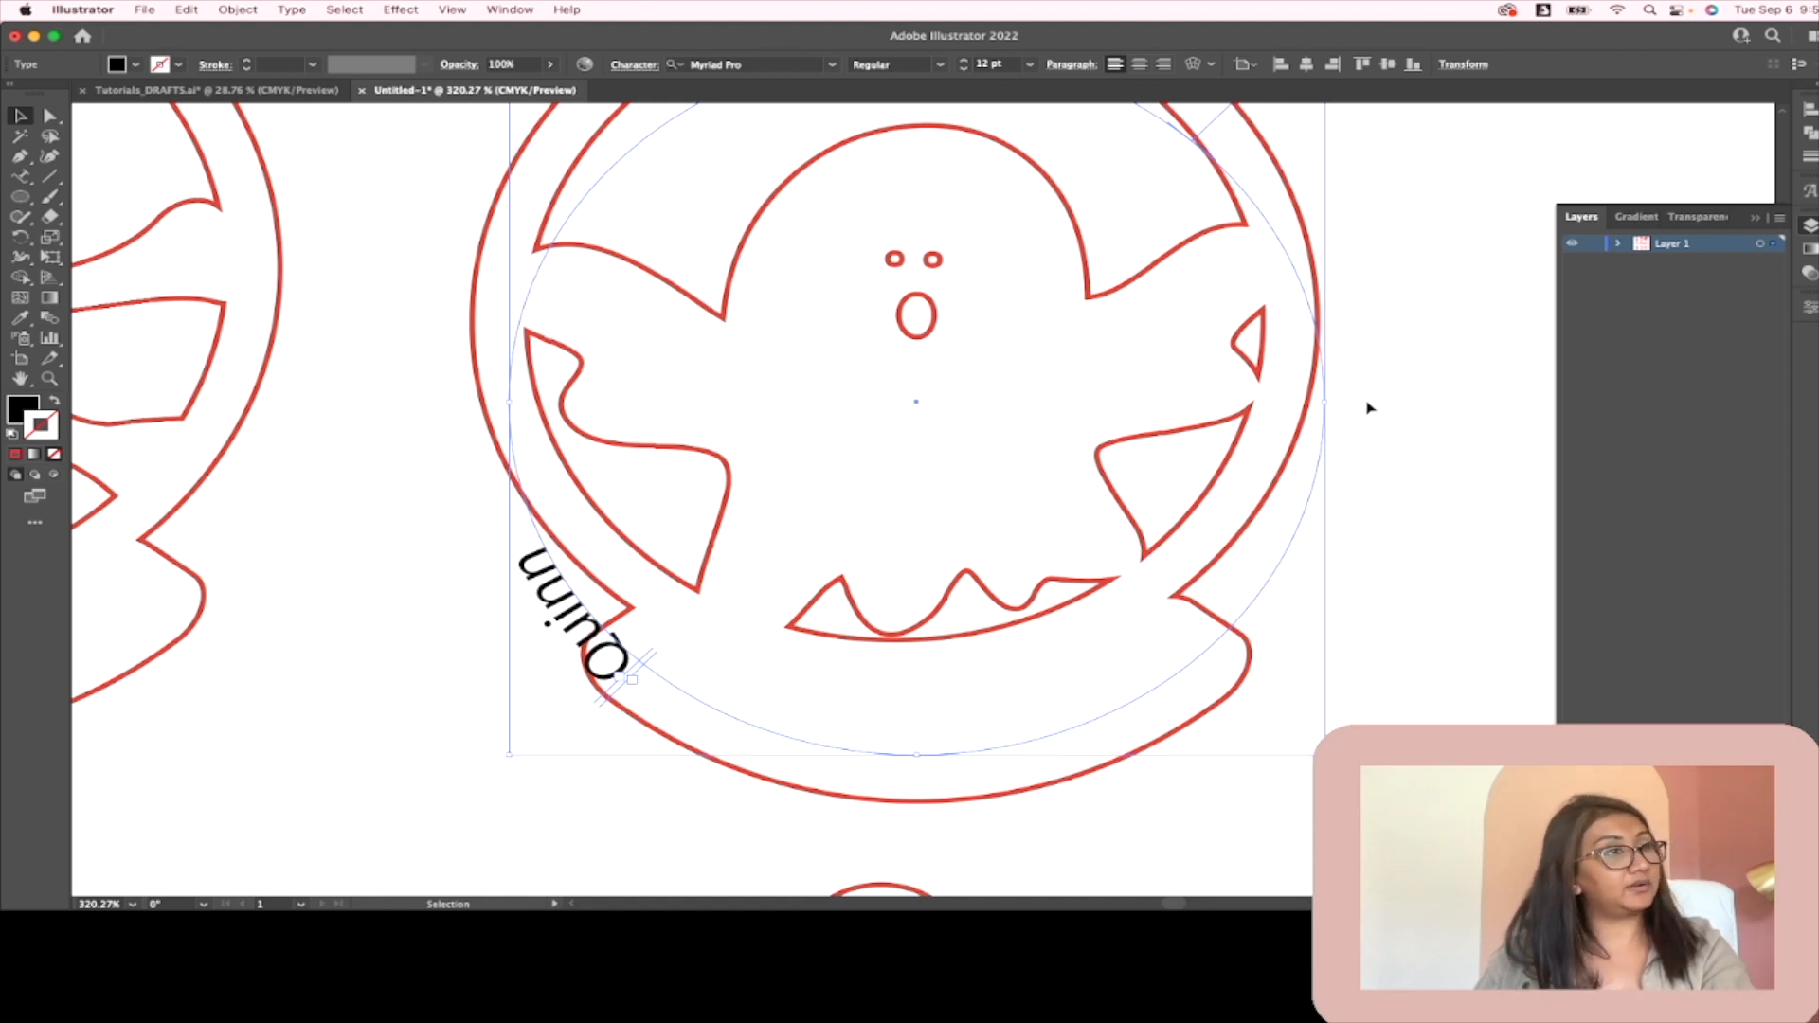
key("t")
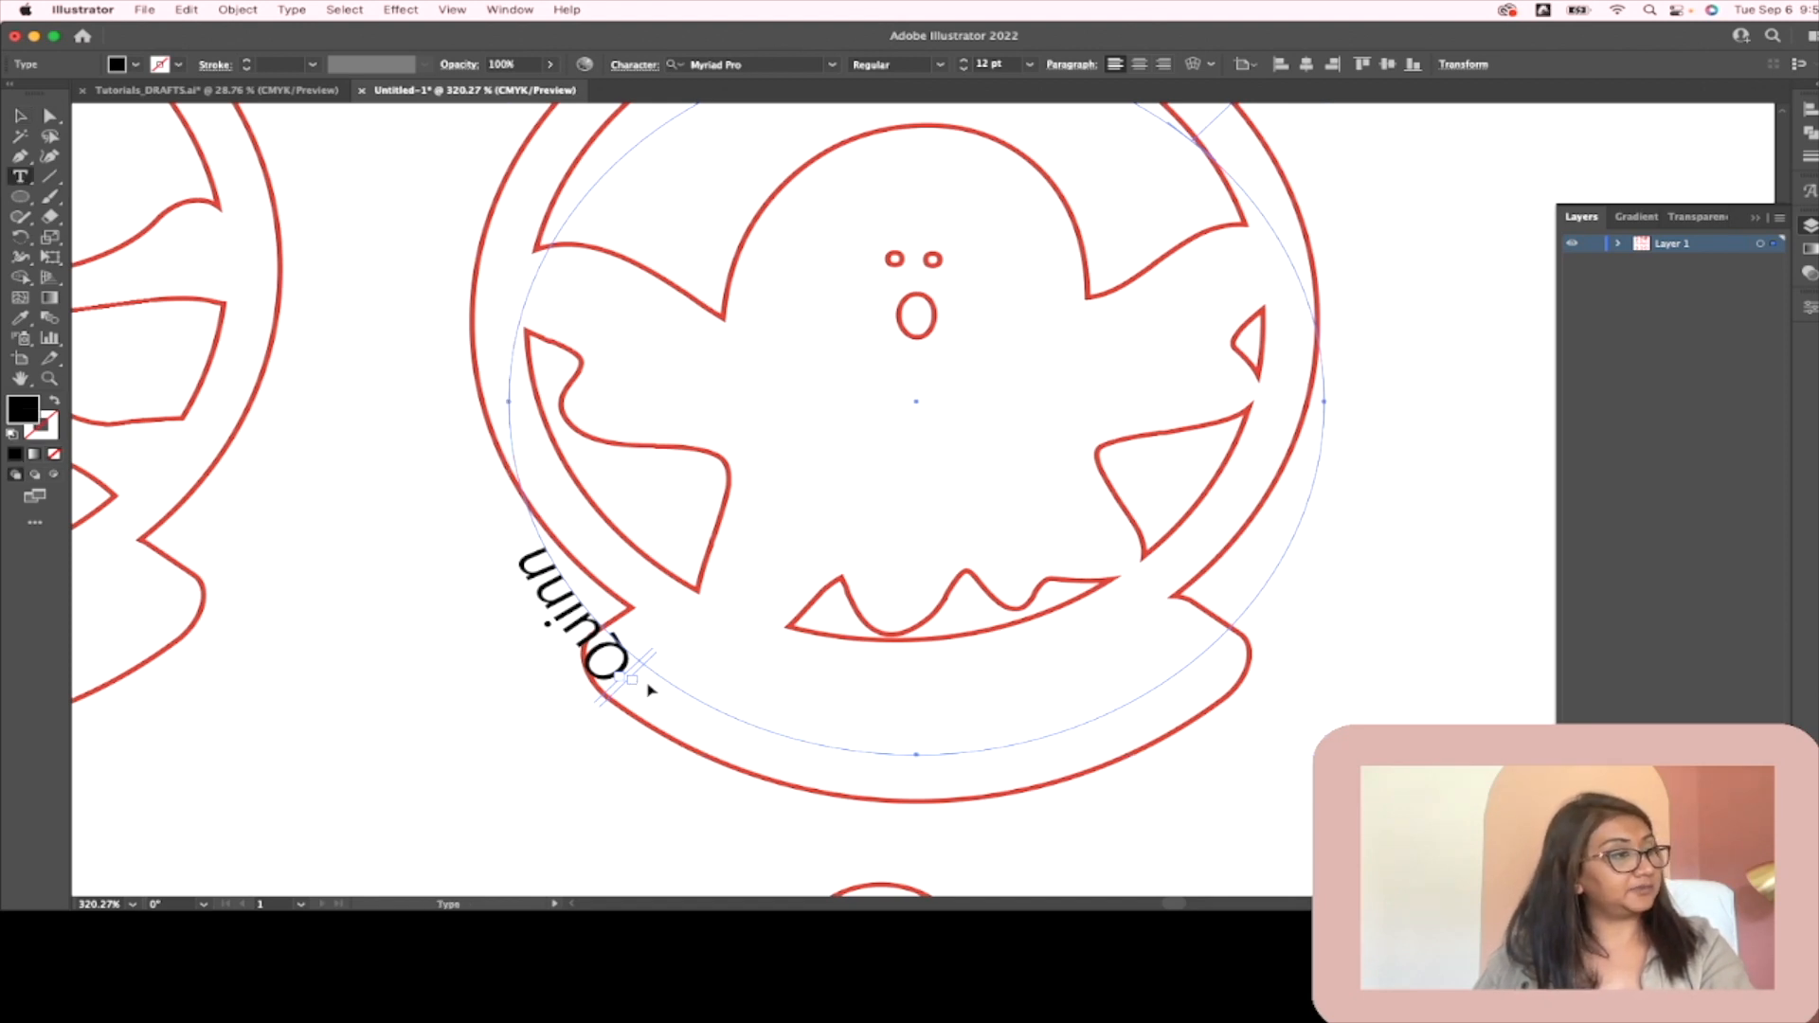
left_click(48, 113)
key("t")
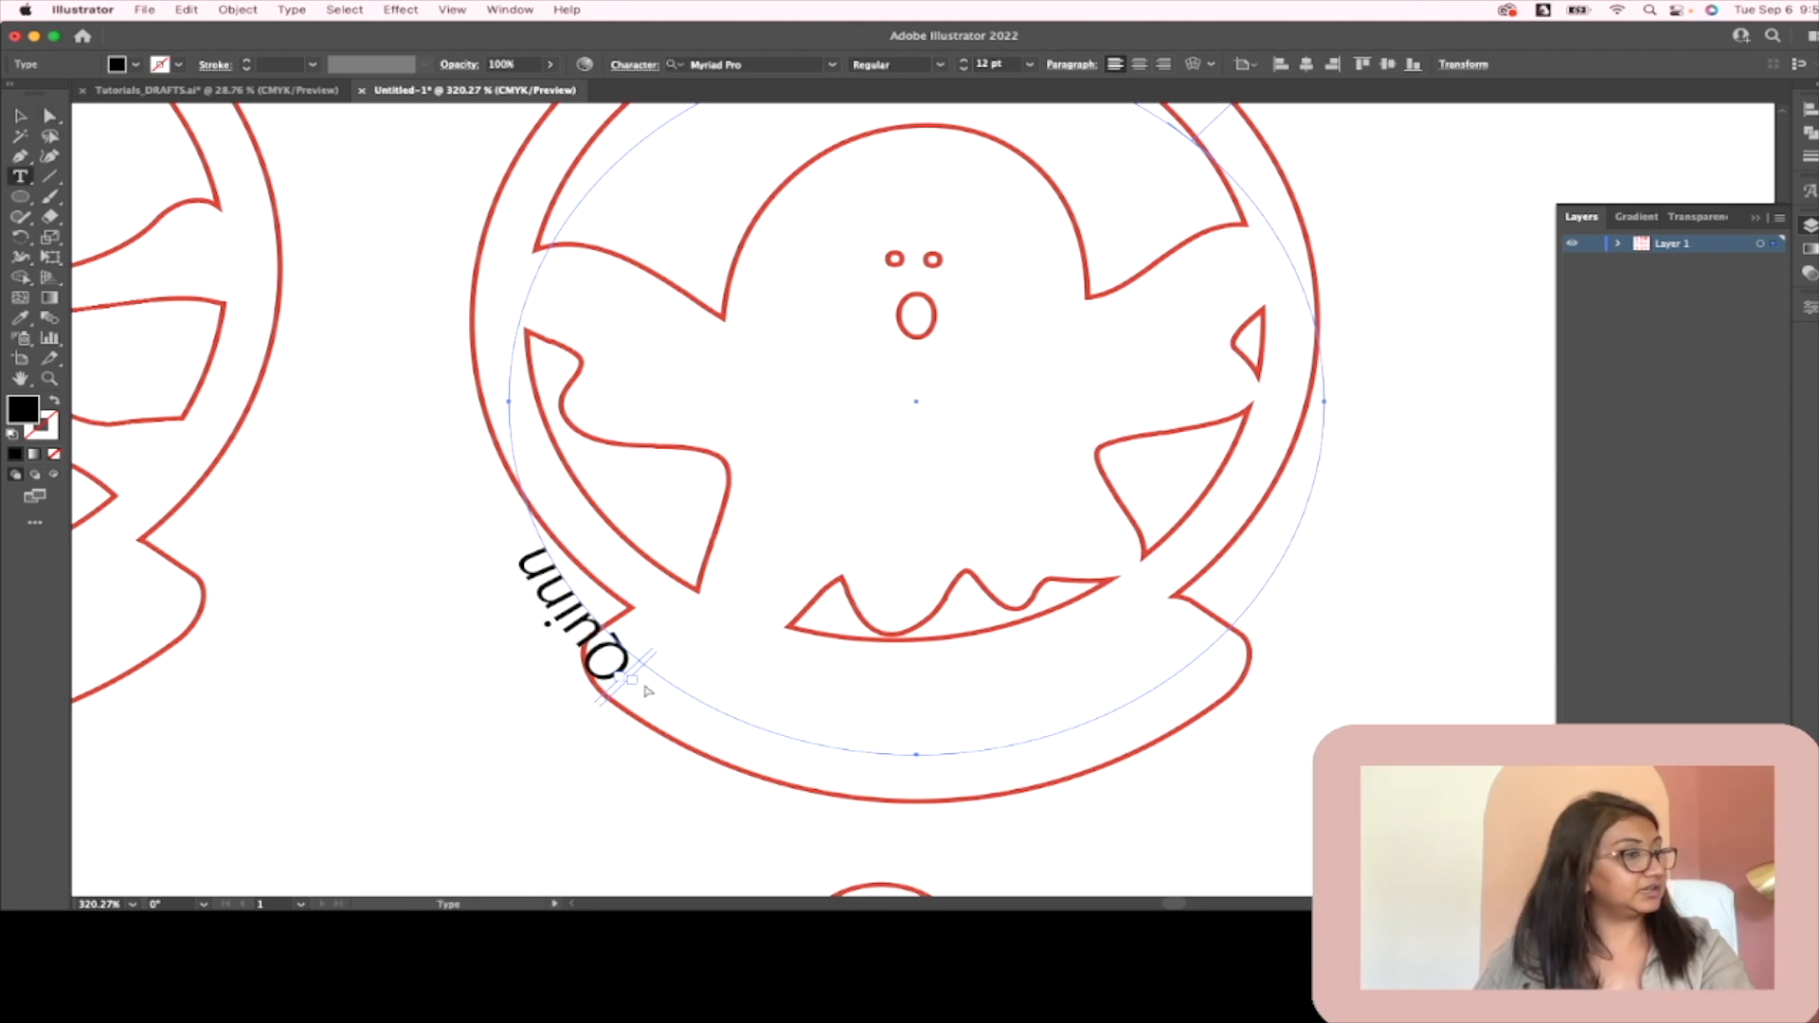
left_click_drag(625, 689, 642, 701)
key("Escape")
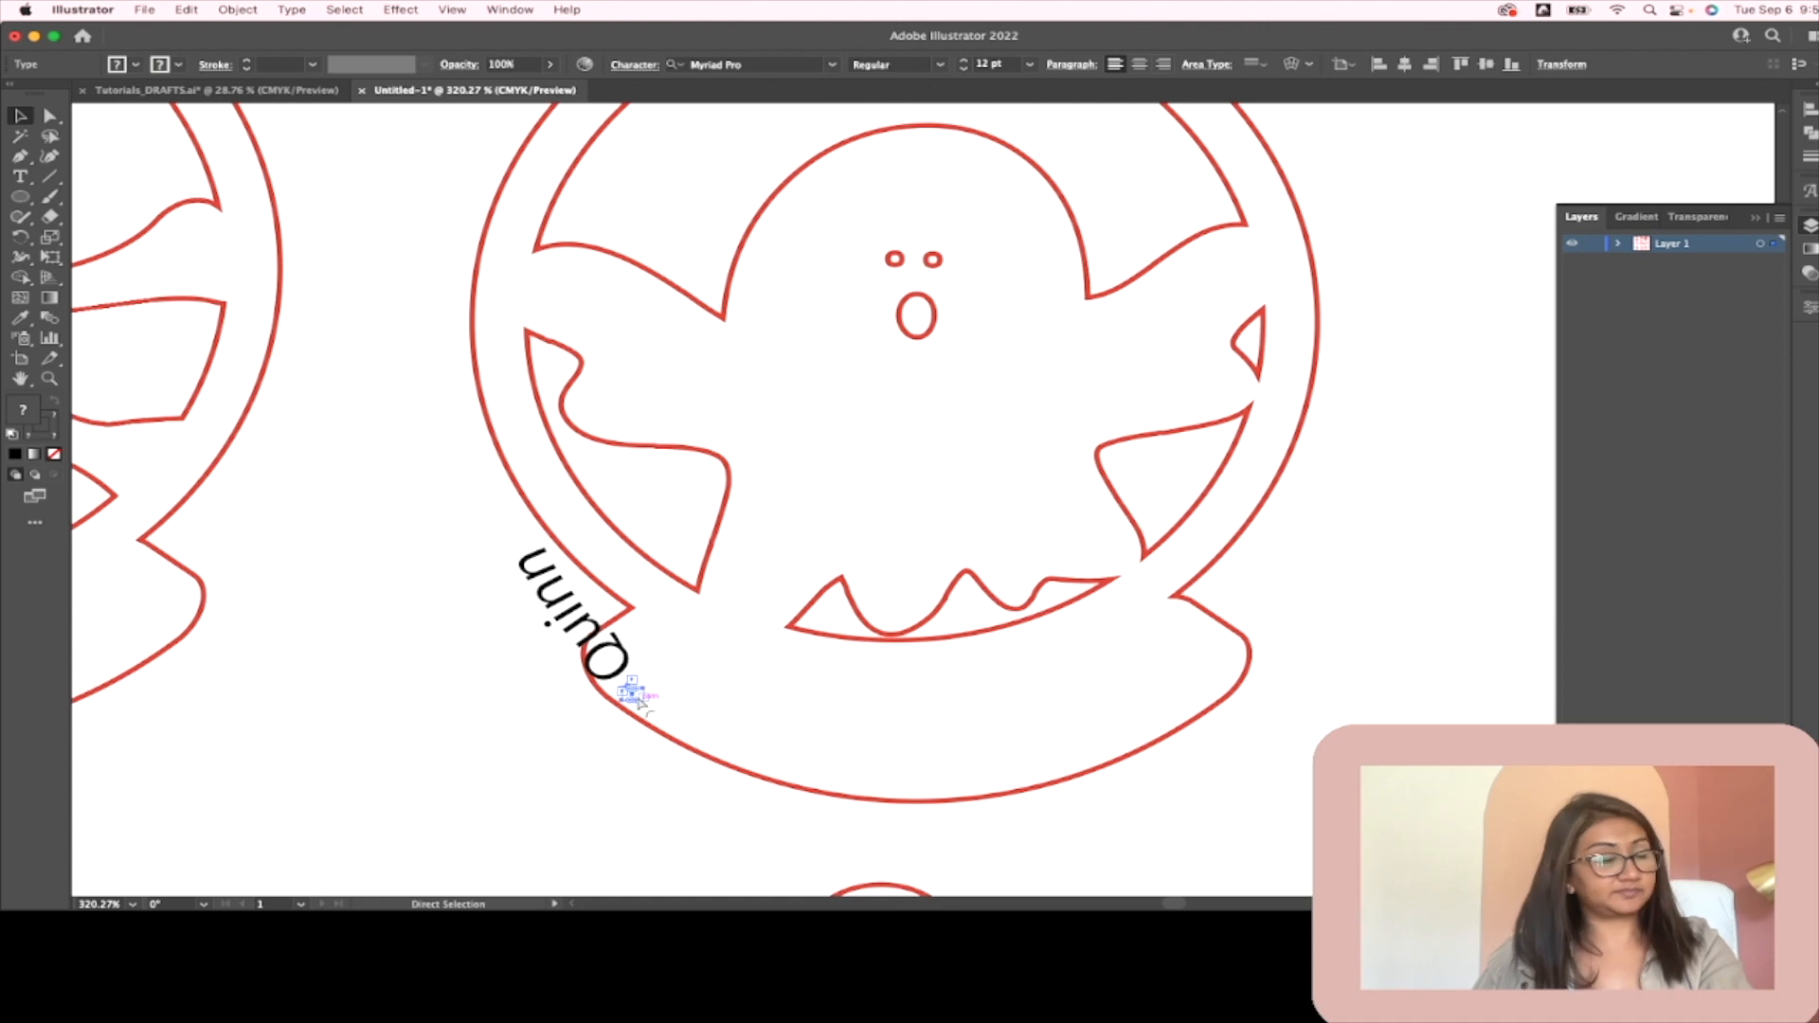
key("super+z")
Step: Move the path text's end bracket to the circle's upper left and its start bracket to the lower right, over the ornament's base
left_click(49, 115)
left_click_drag(633, 682, 904, 320)
left_click_drag(877, 340, 872, 345)
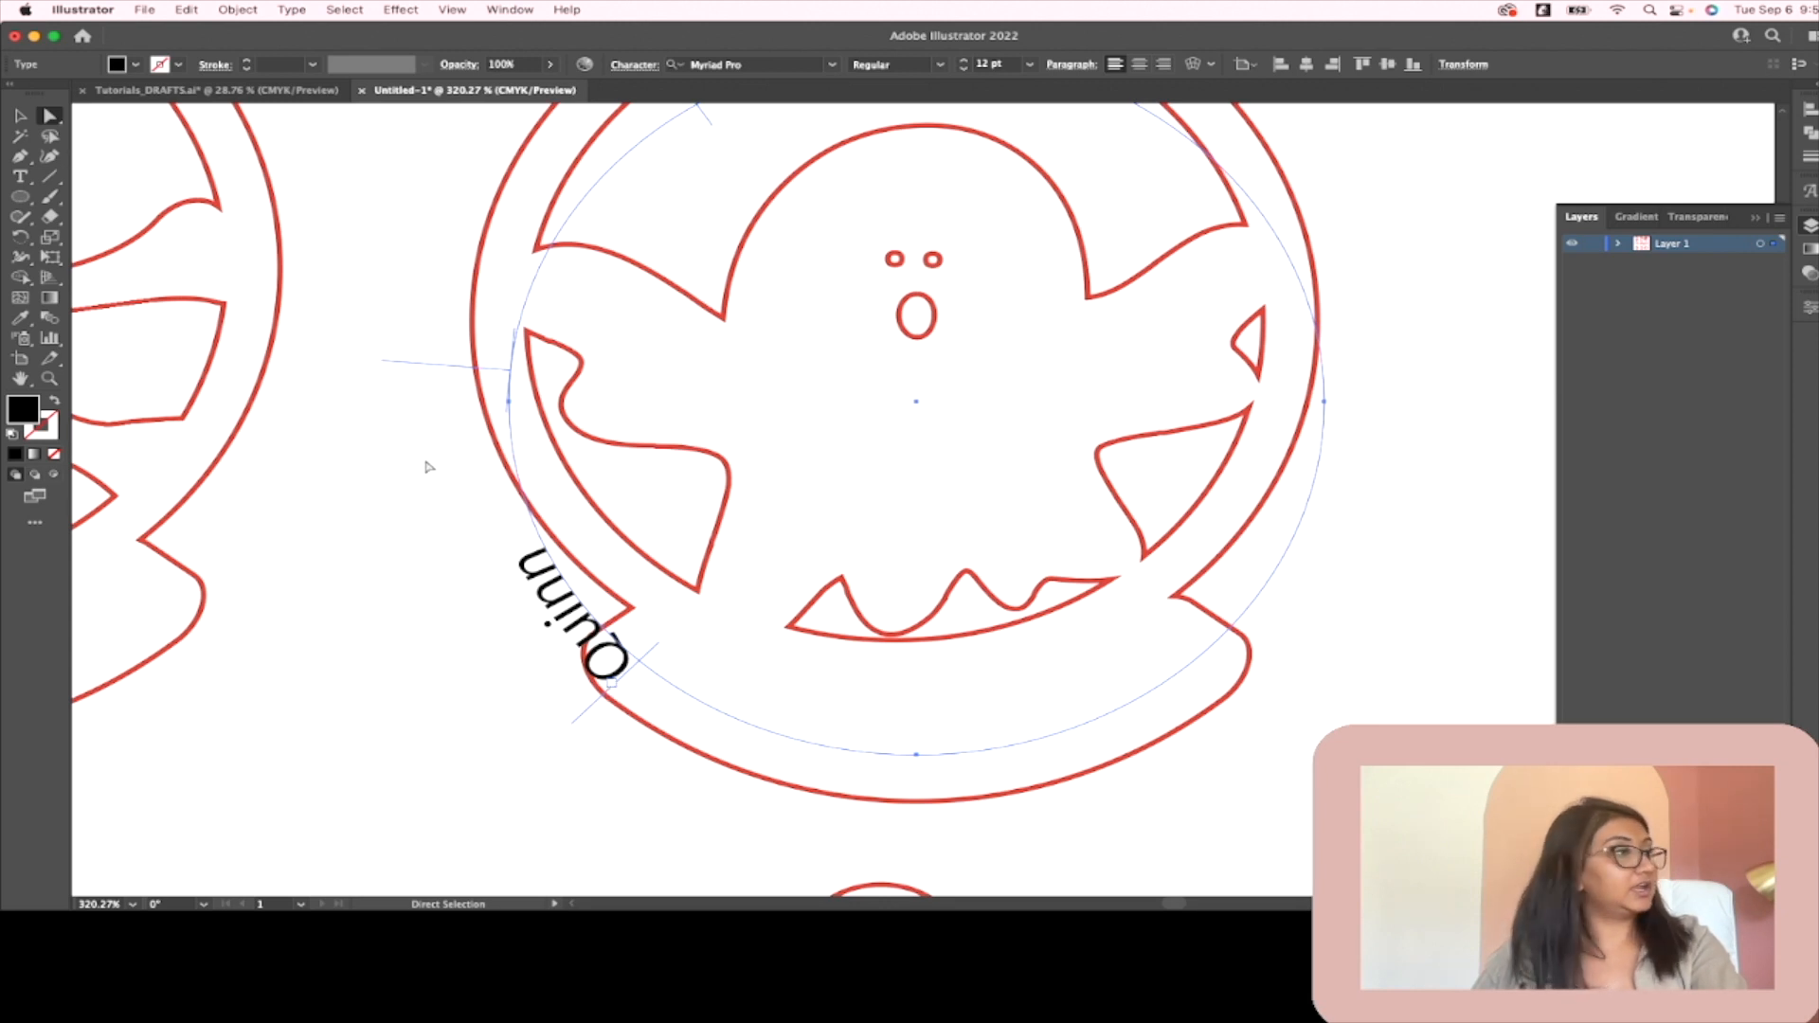
left_click_drag(620, 682, 1233, 691)
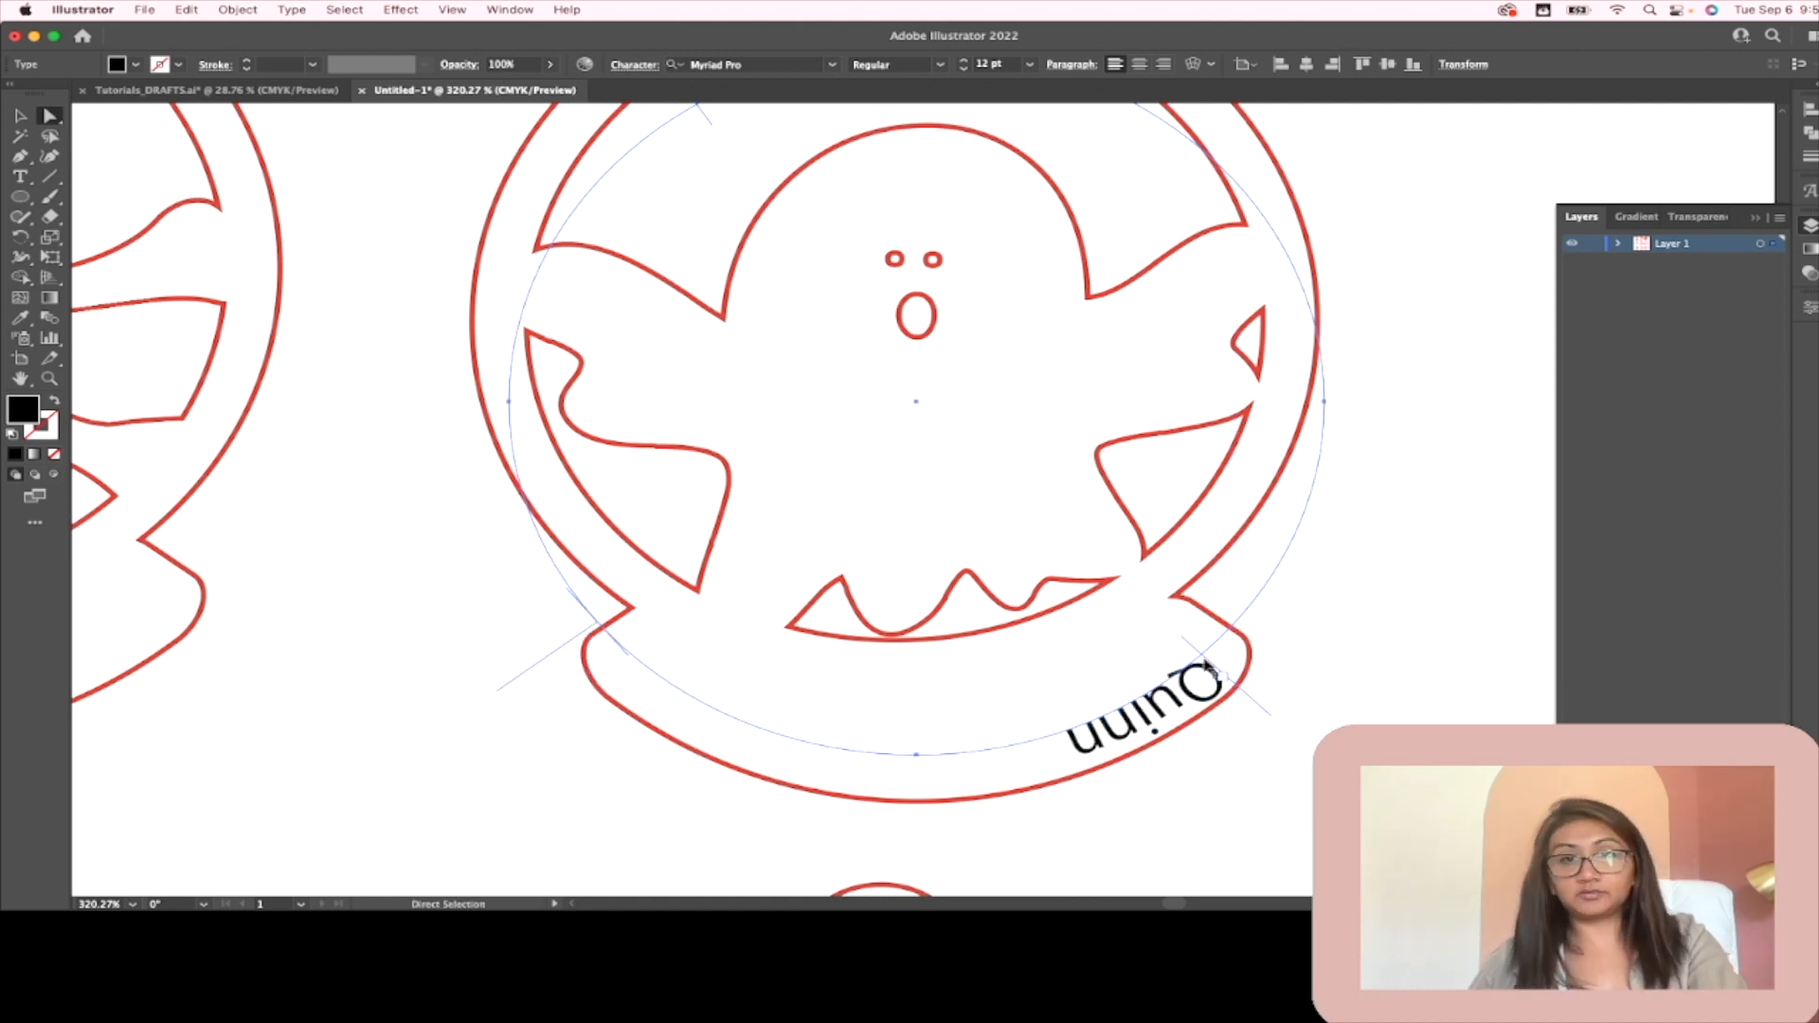
Step: Slide the name along the circle by its center bracket to the lower left part of the ornament's base
scroll(885, 585, "up", 2)
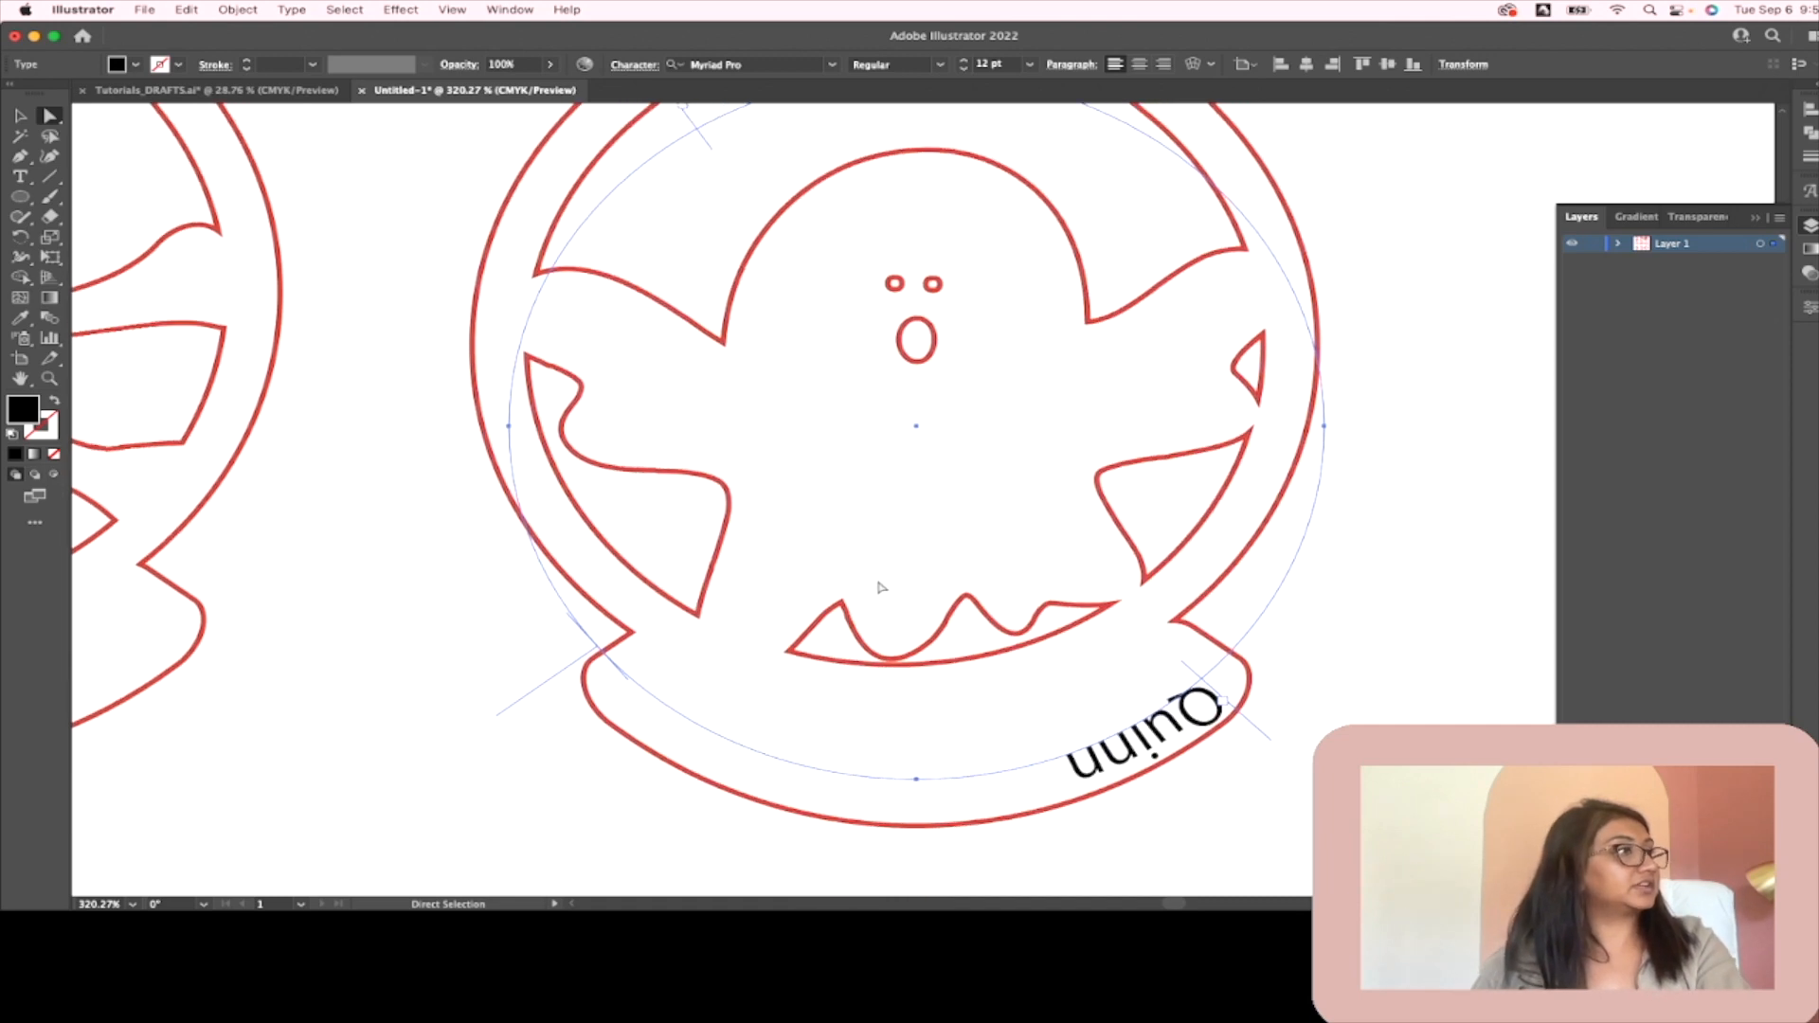
scroll(881, 588, "up", 1)
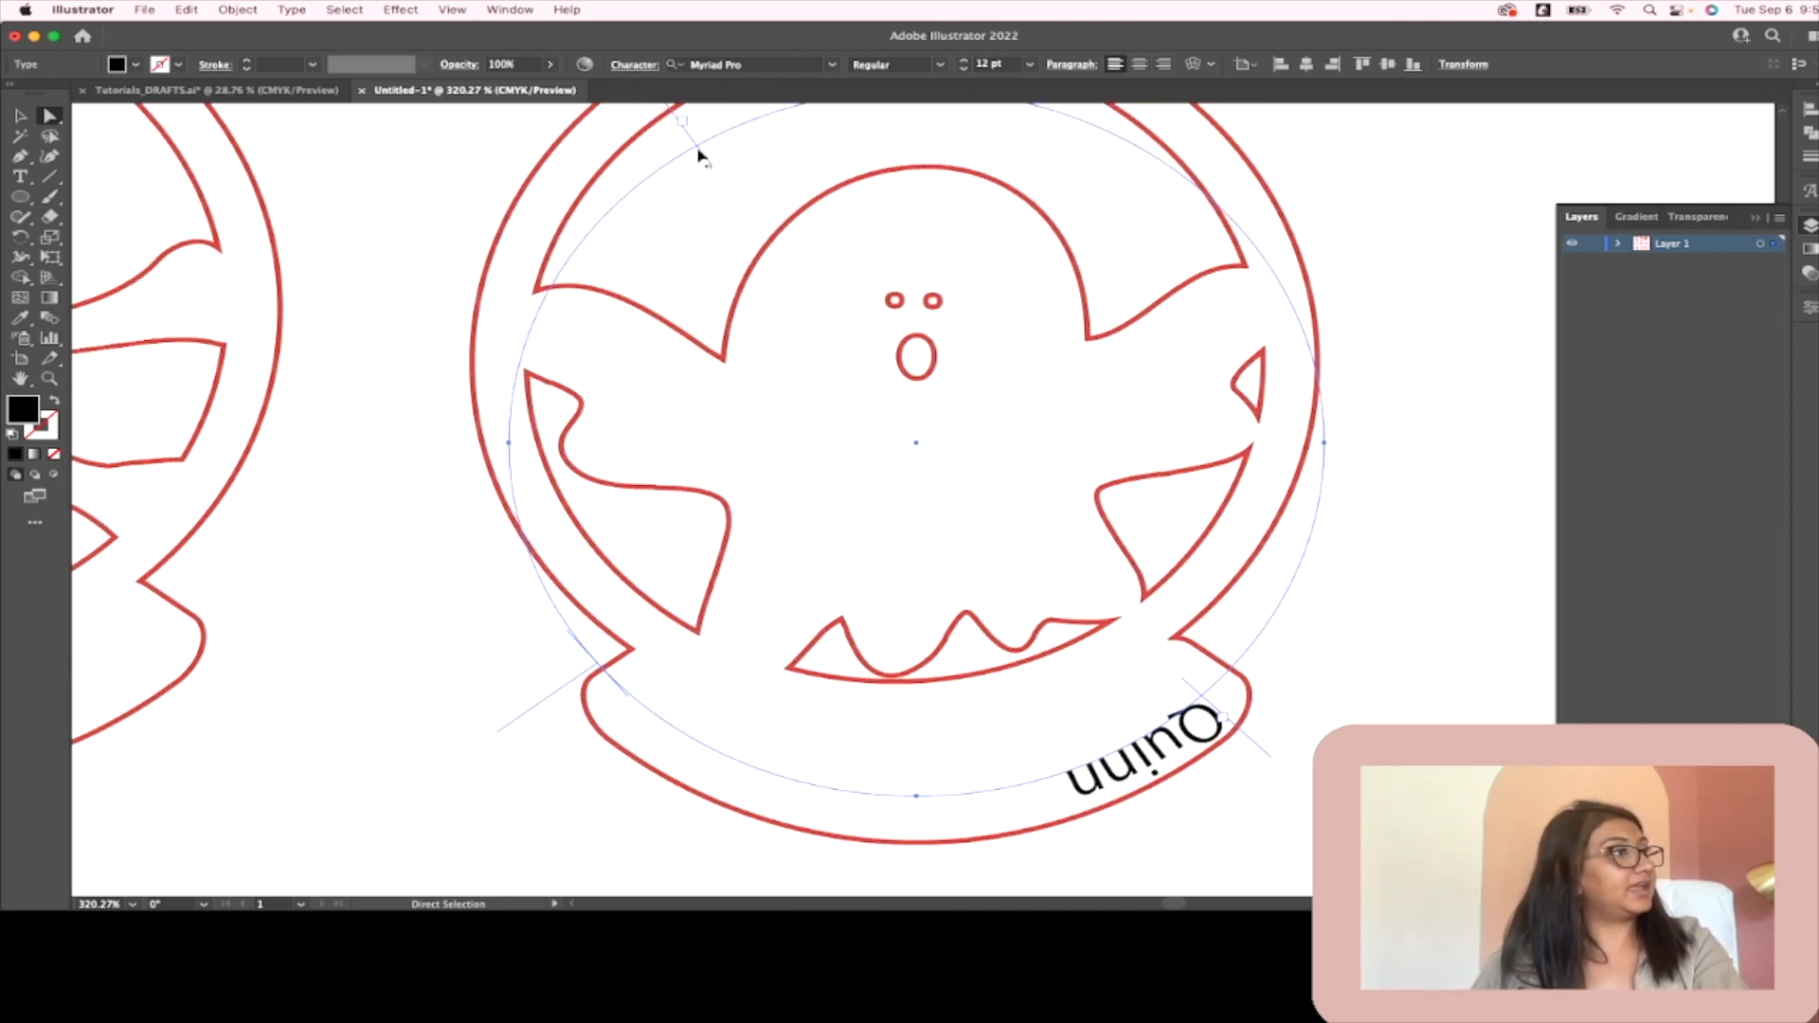
scroll(744, 249, "up", 1)
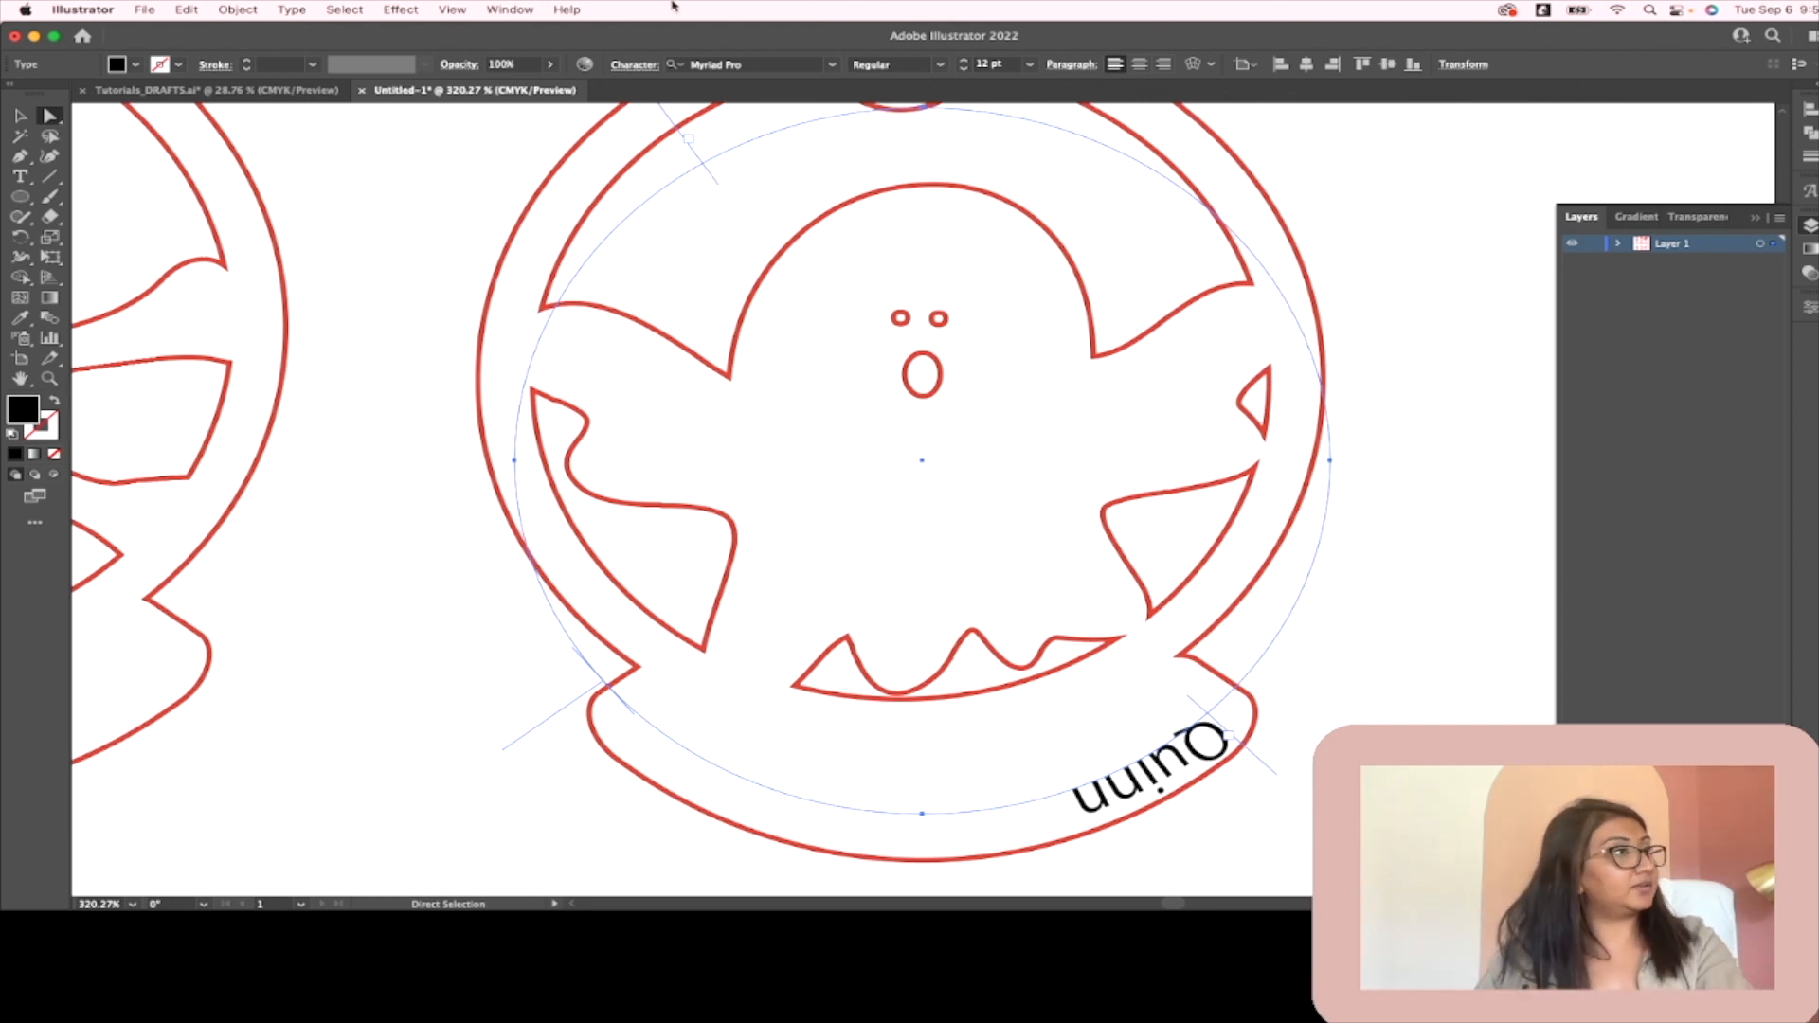
scroll(706, 155, "up", 1)
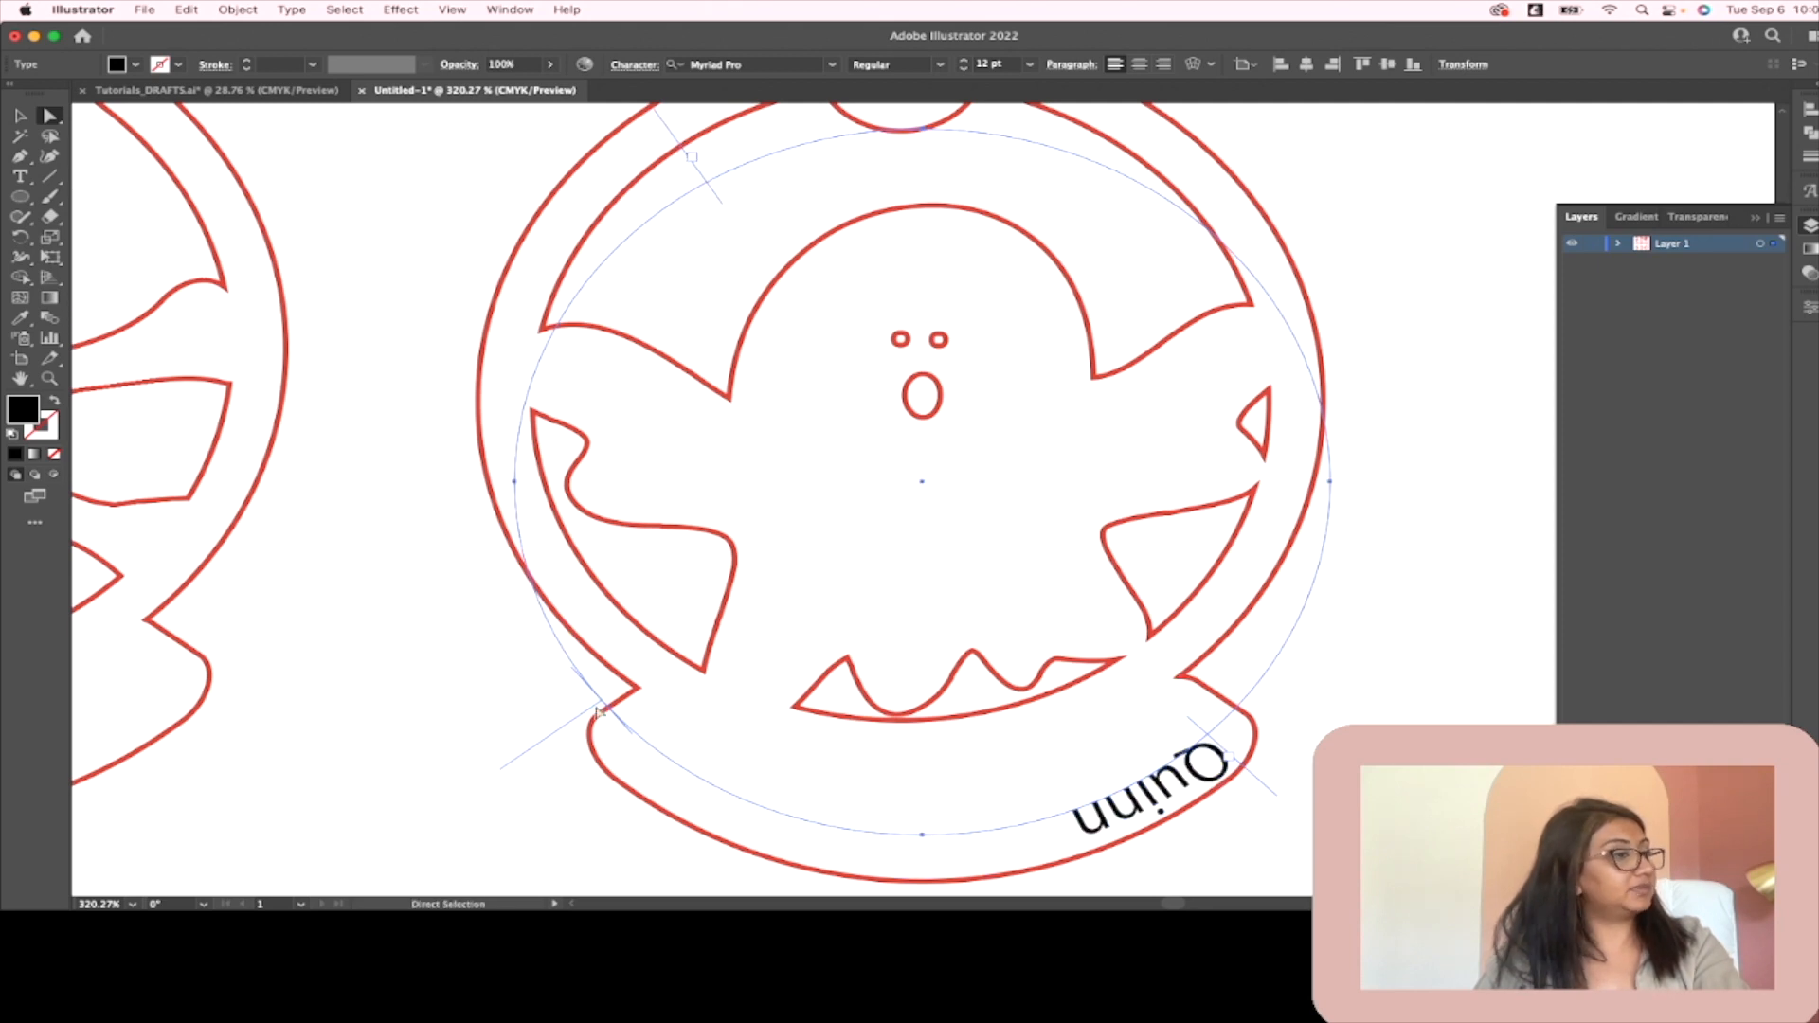
left_click_drag(563, 731, 660, 685)
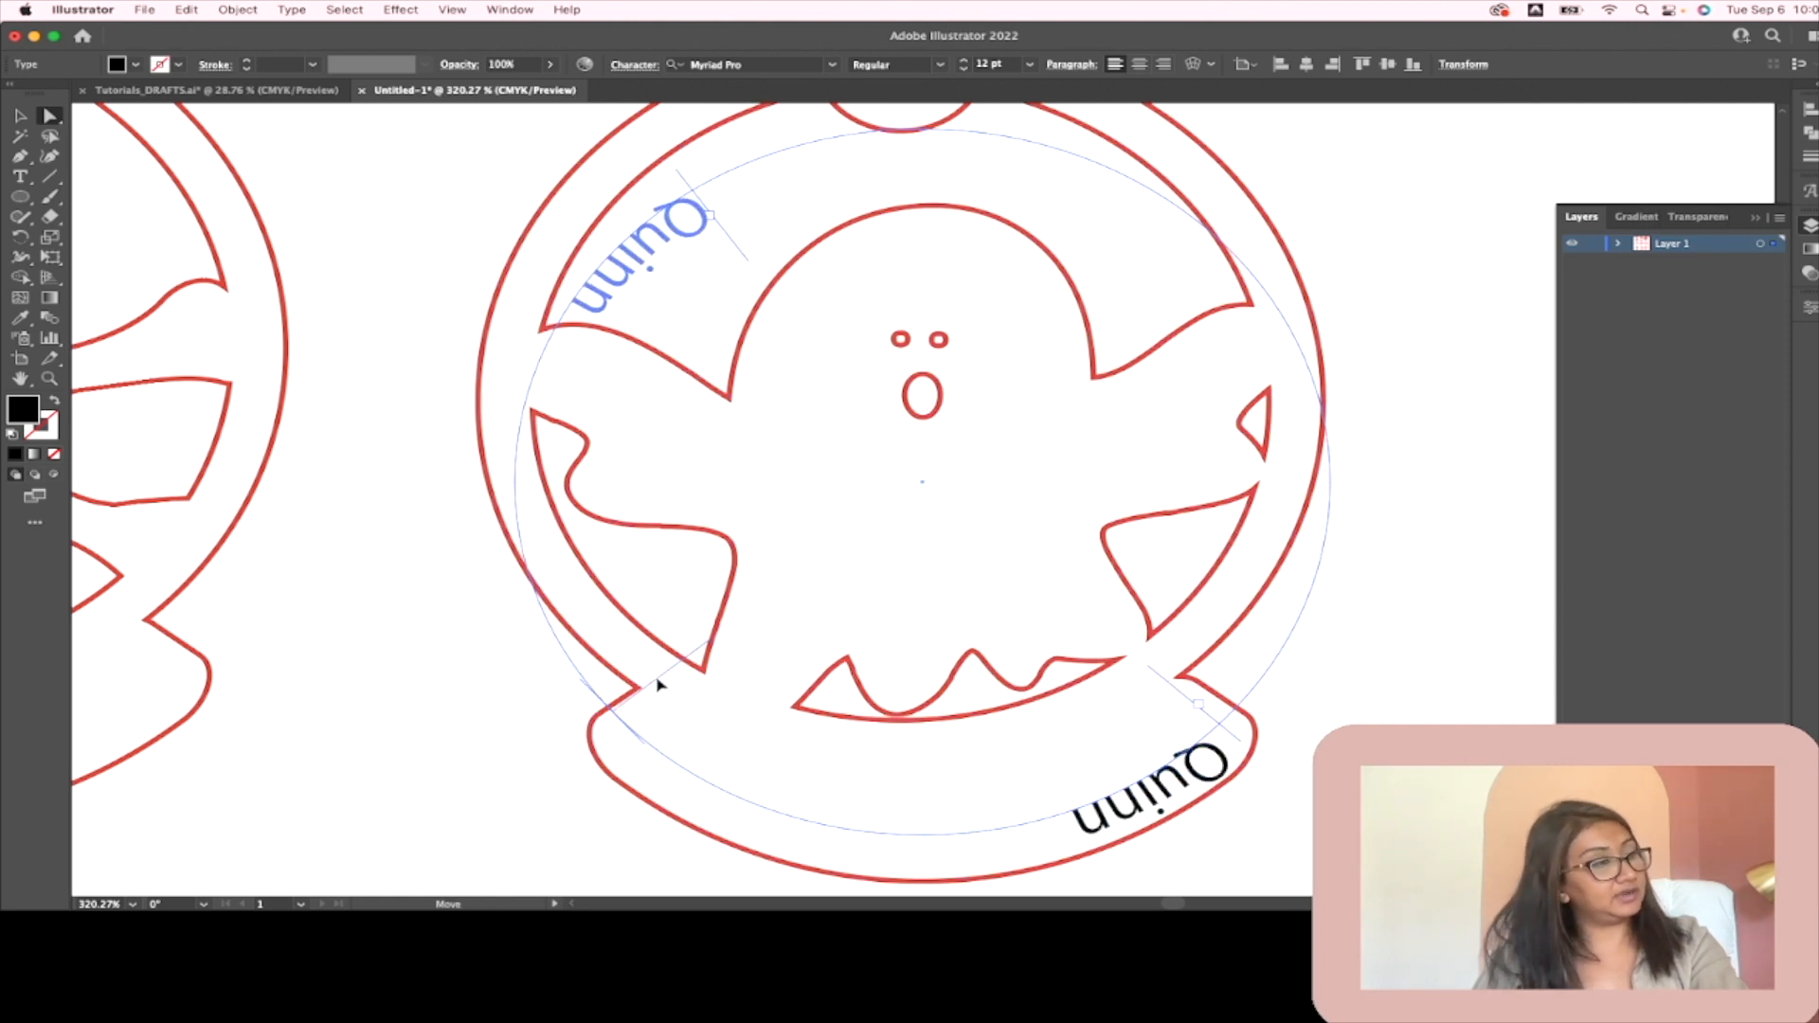
left_click_drag(661, 685, 1376, 611)
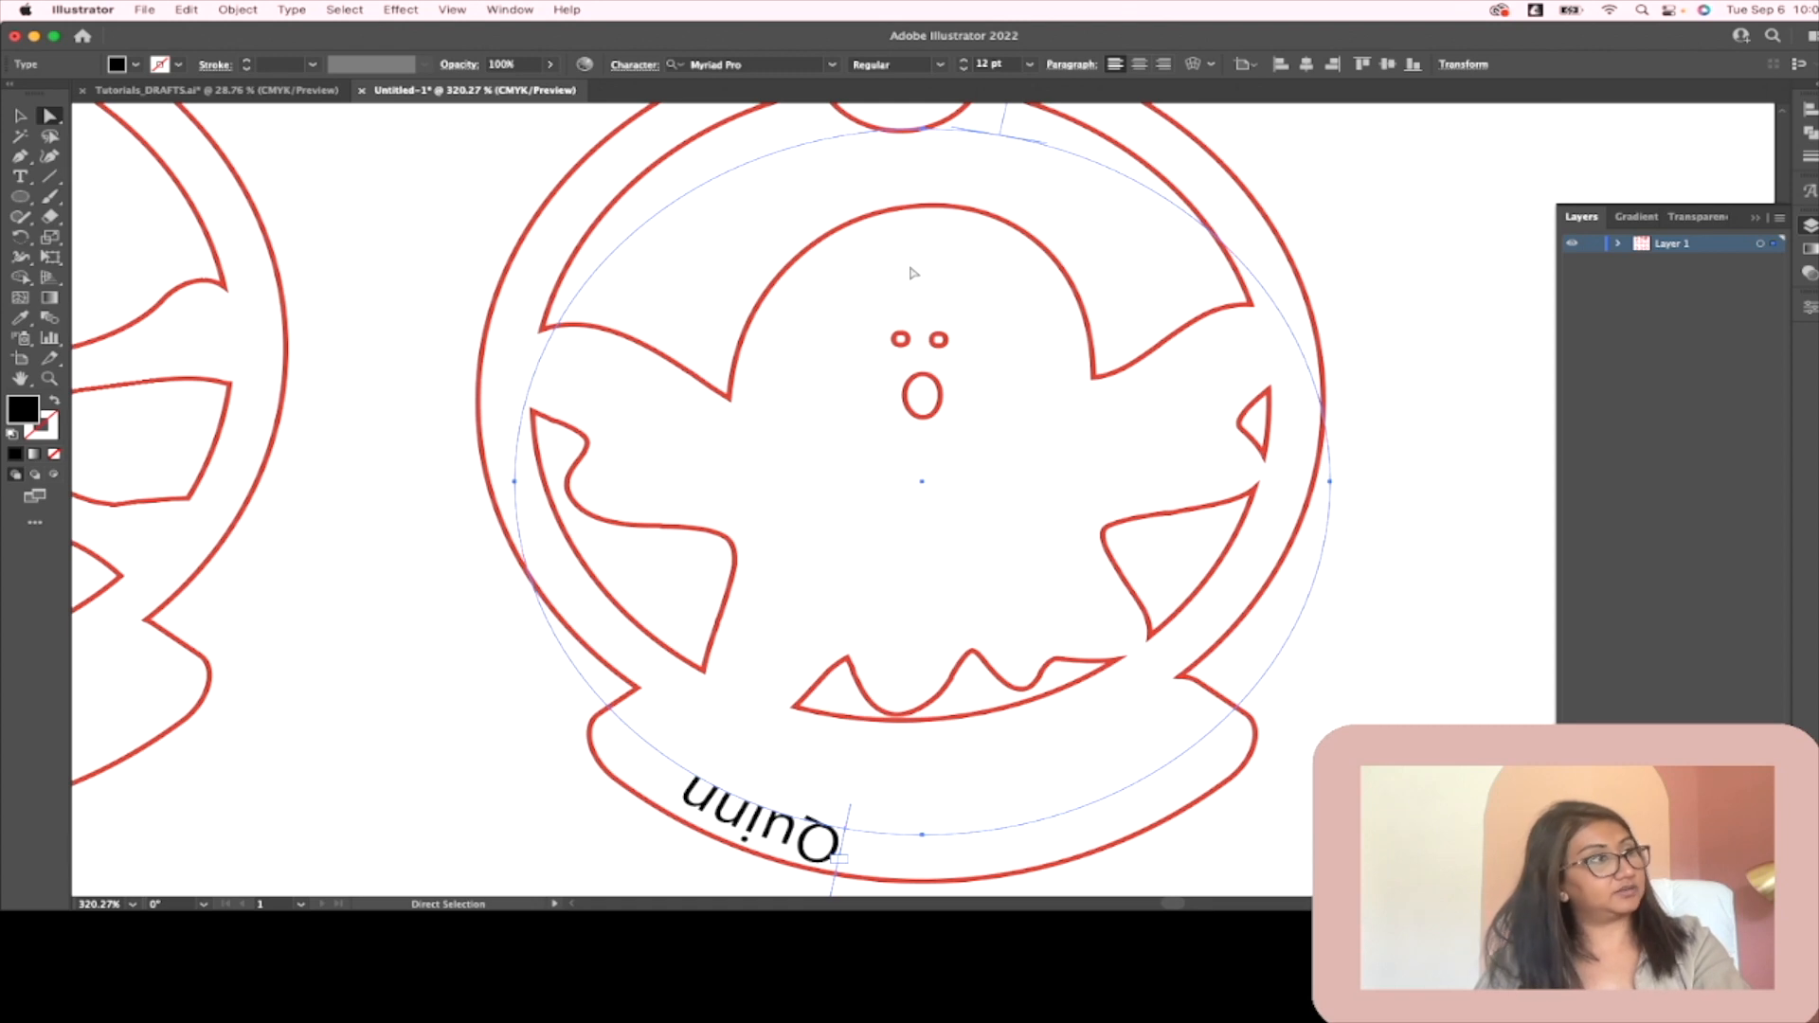
Step: Flip the name to the inside of the circular path so it reads upright on the ornament's base
scroll(940, 324, "up", 1)
scroll(924, 349, "up", 5)
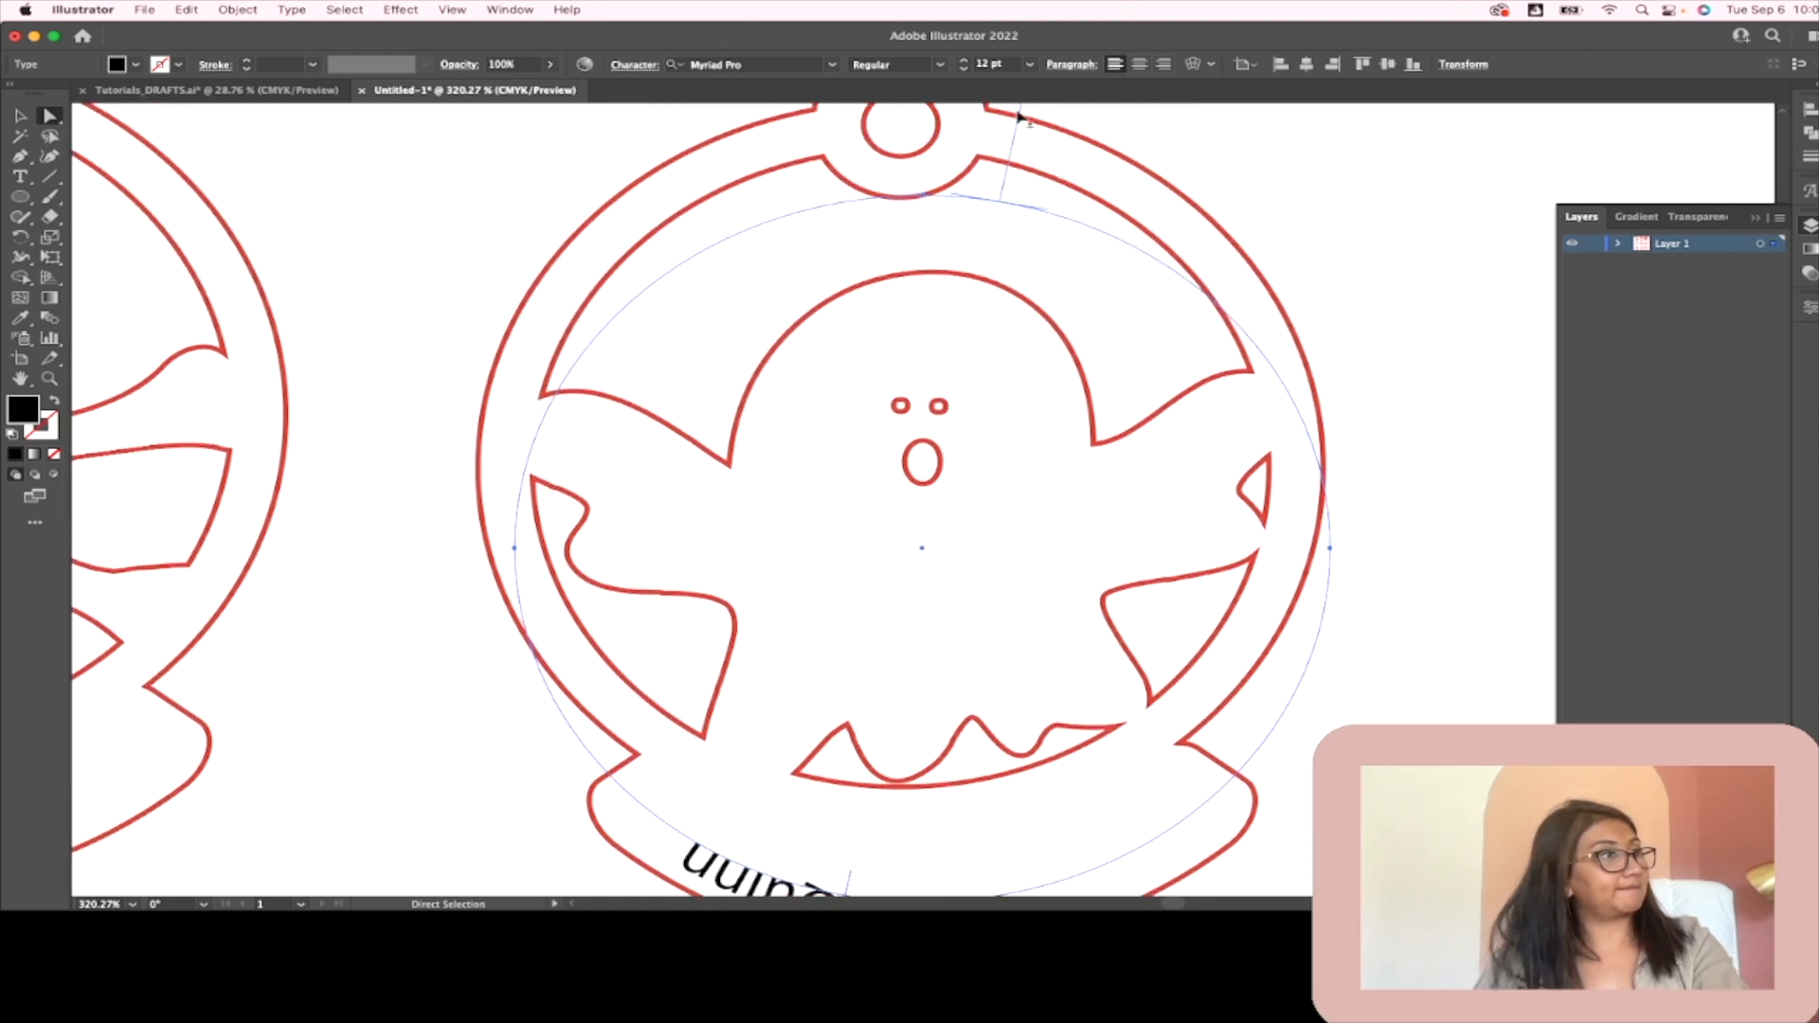
left_click_drag(1012, 151, 1002, 248)
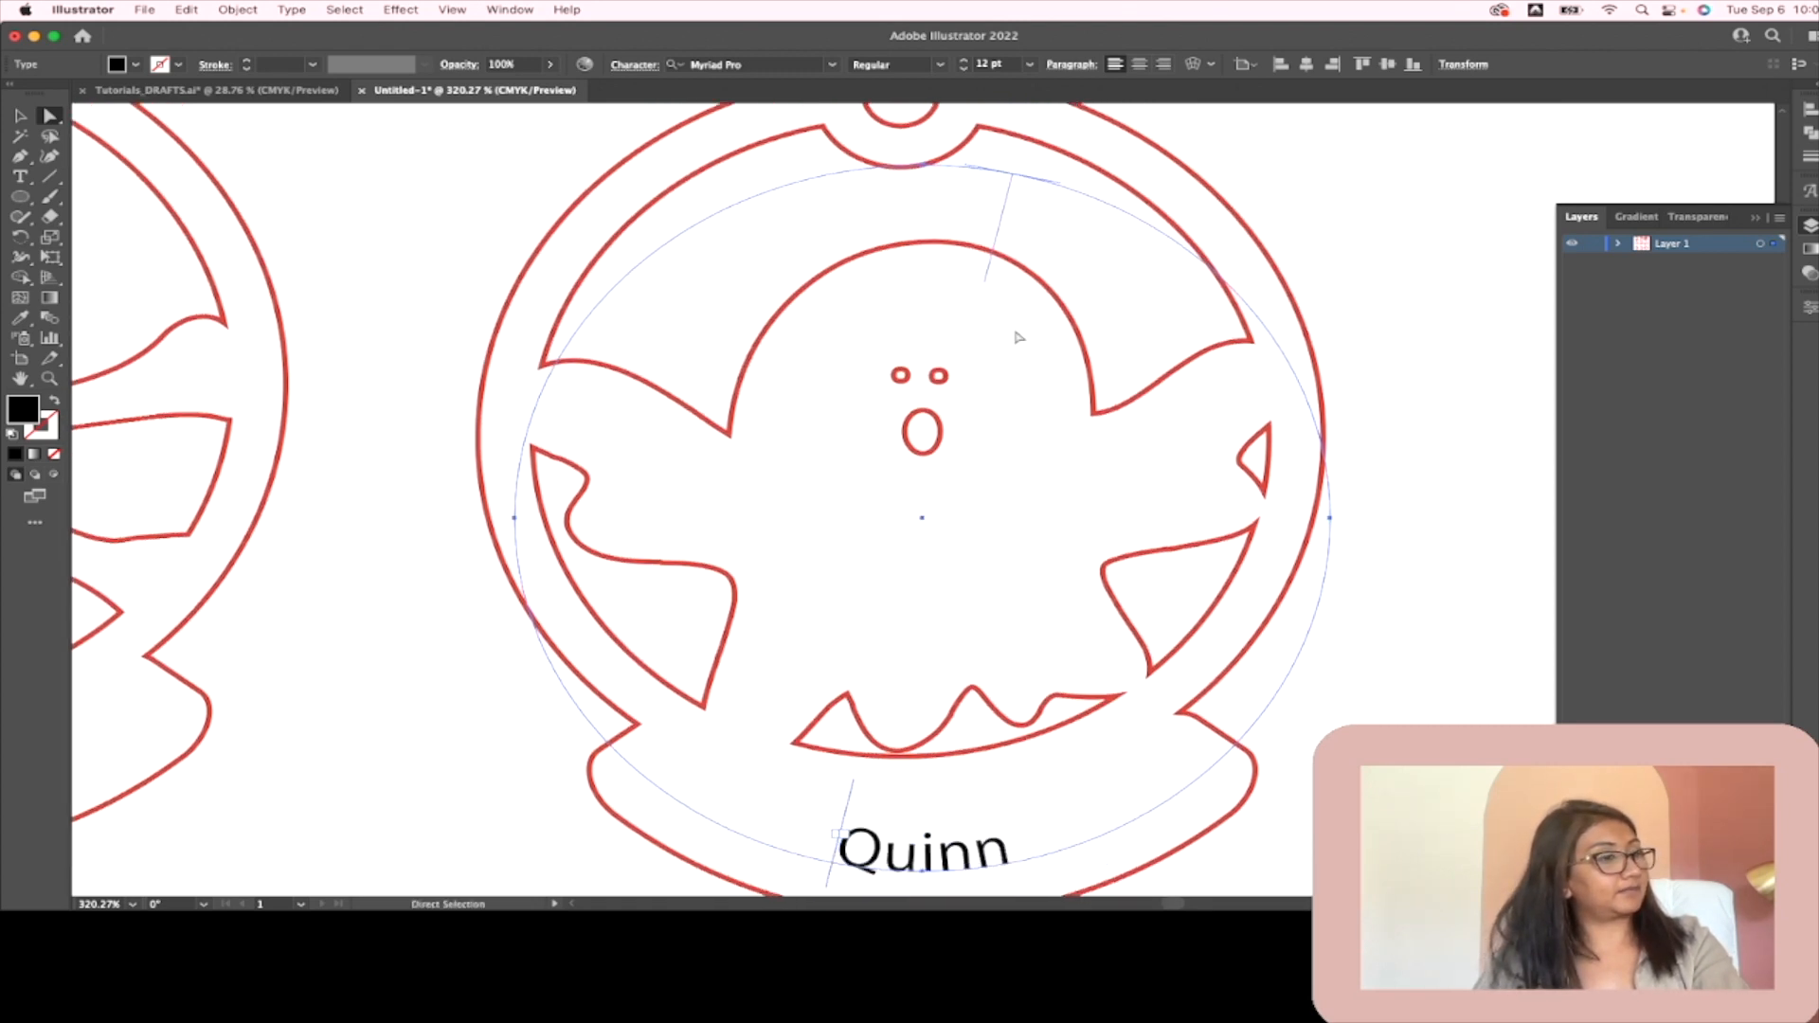
scroll(1230, 637, "down", 6)
scroll(1180, 779, "down", 1)
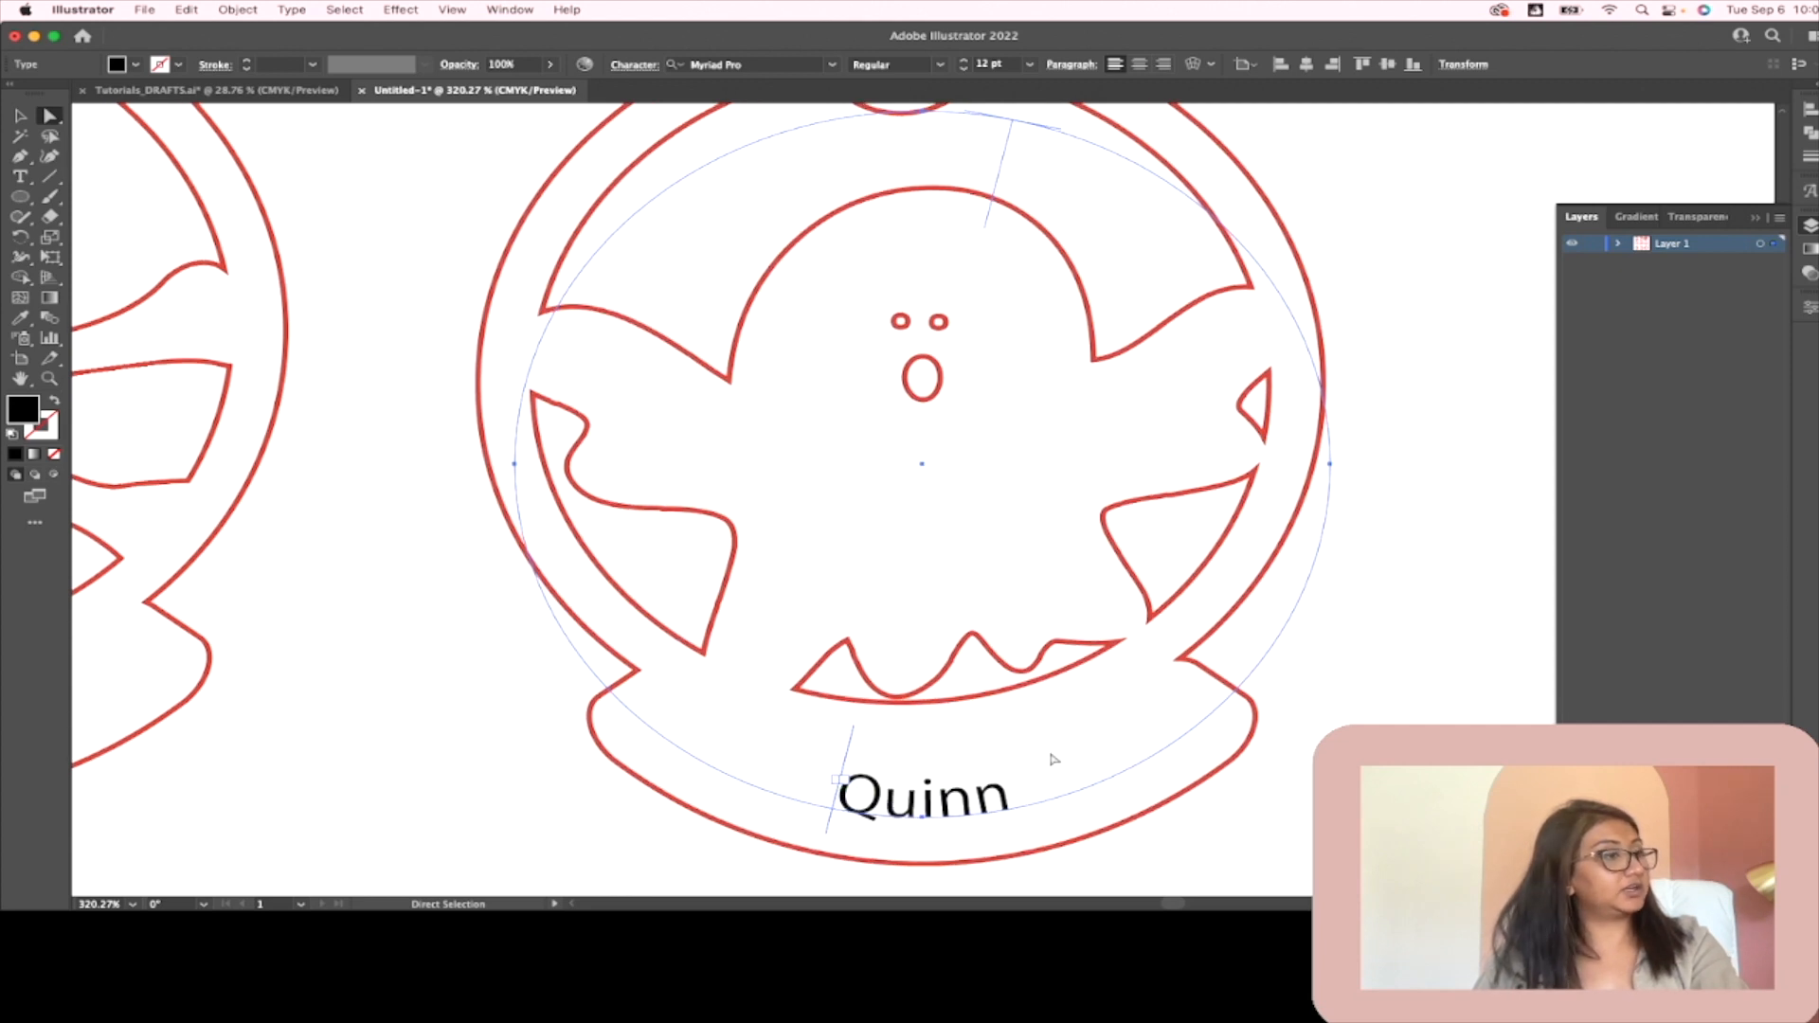
scroll(1089, 751, "up", 7)
scroll(1232, 682, "down", 4)
scroll(1278, 643, "down", 4)
key("t")
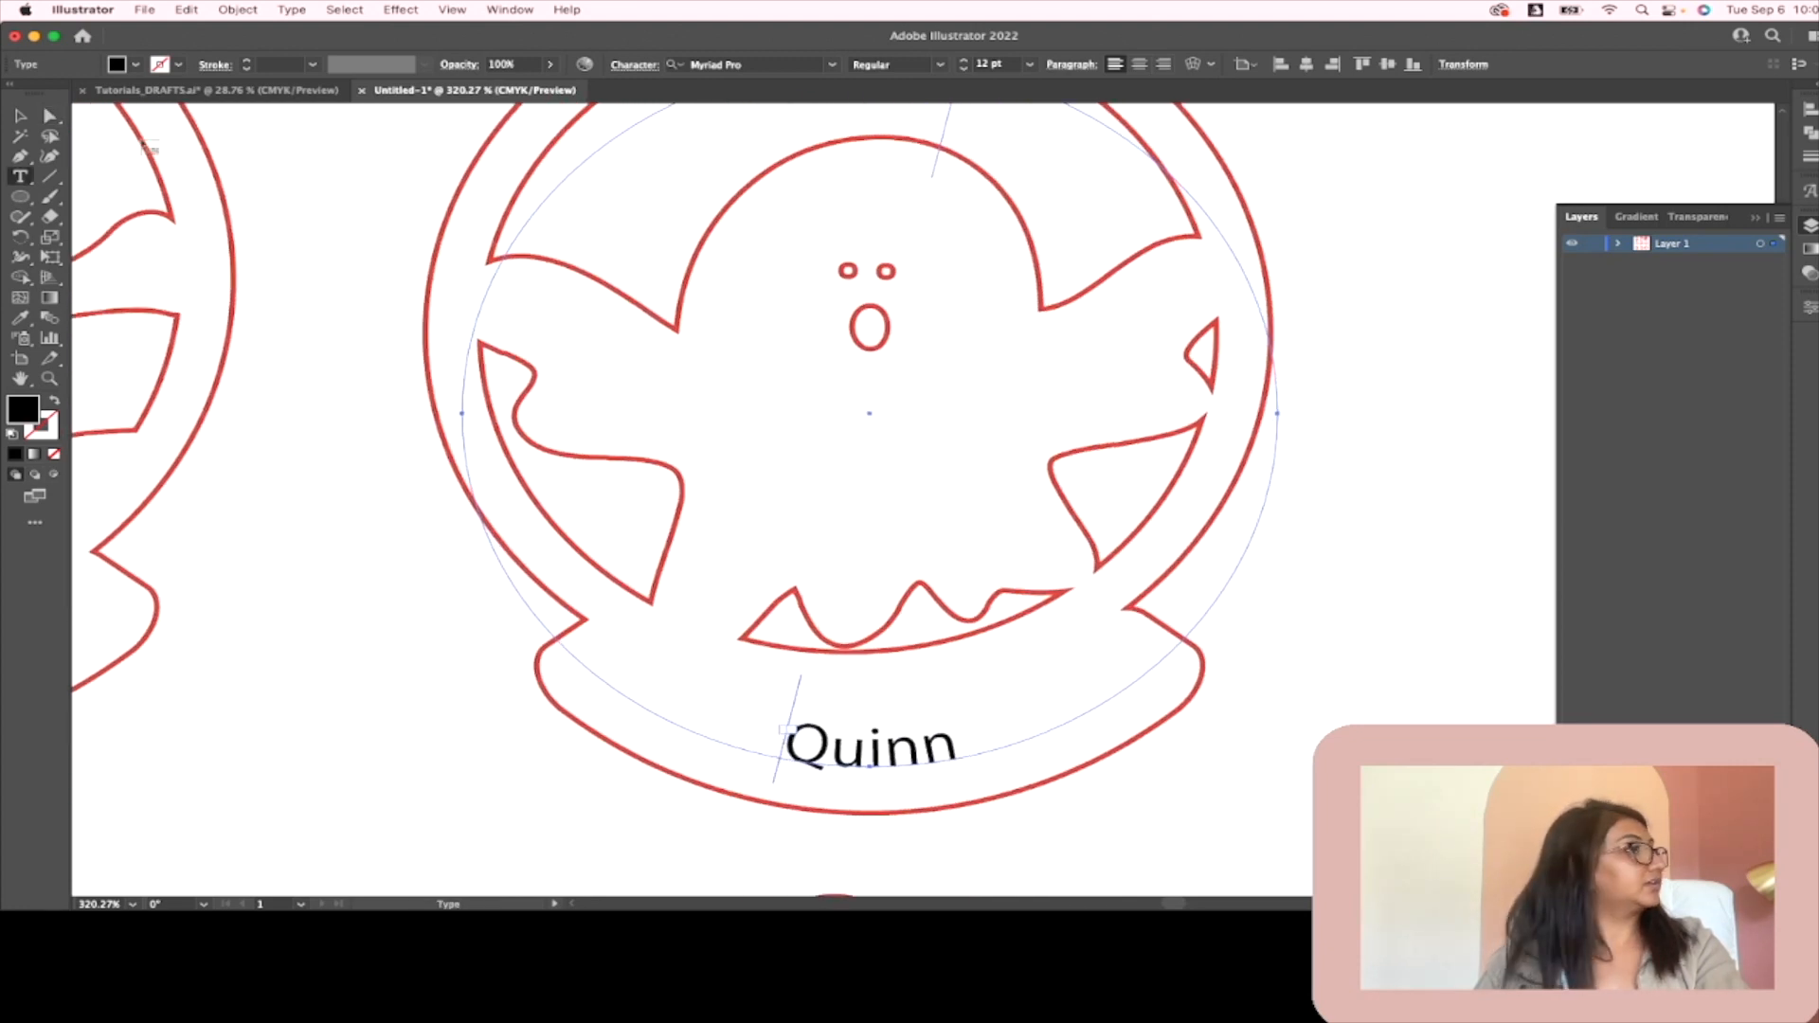
left_click(50, 115)
key("t")
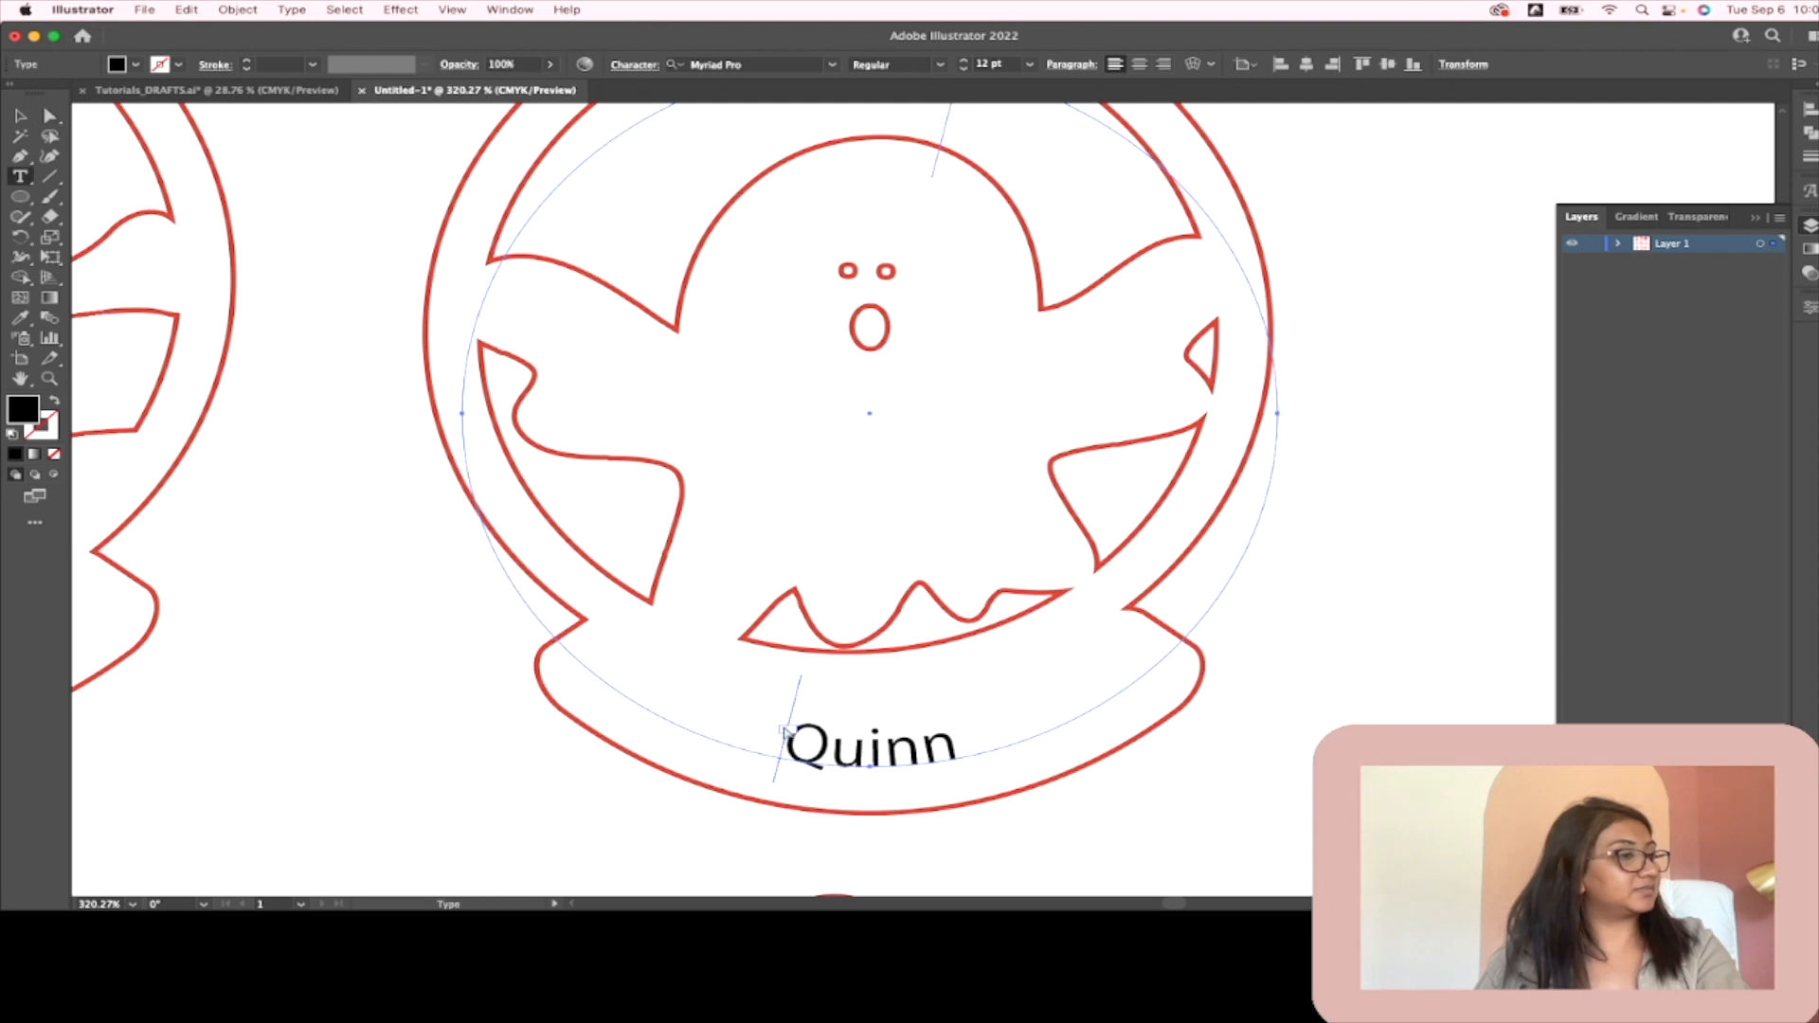
left_click(50, 116)
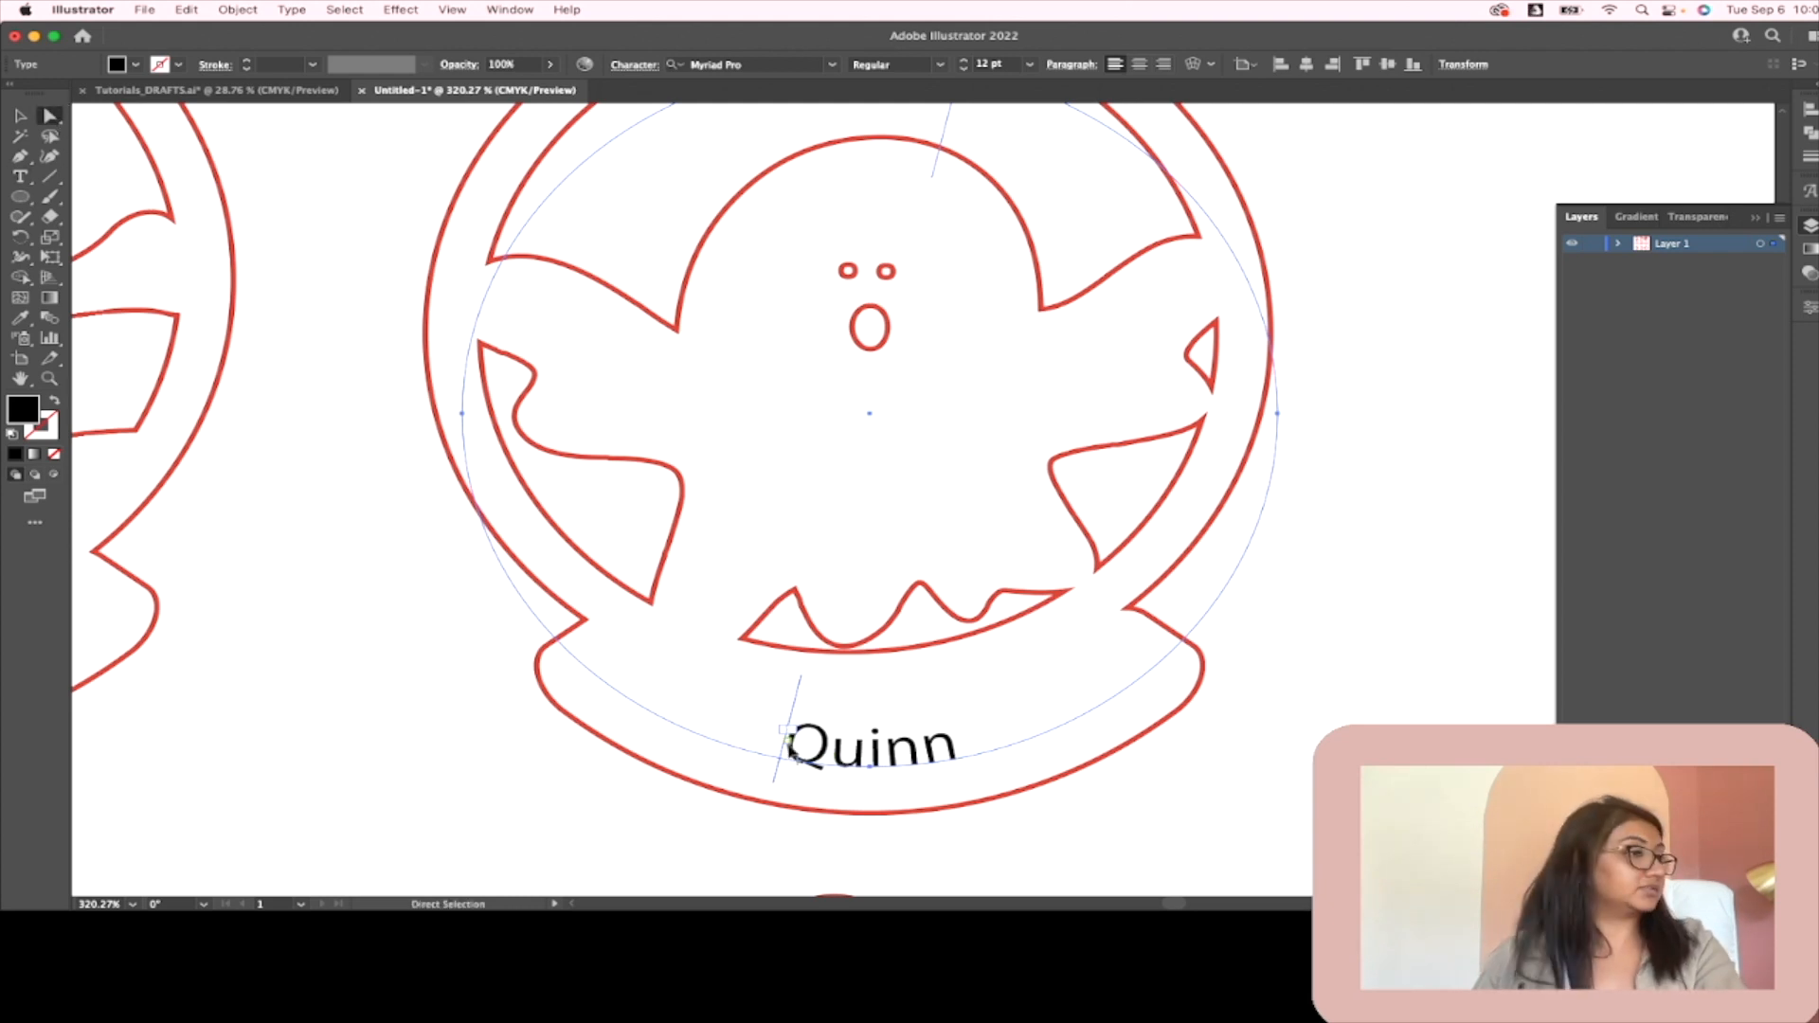
Step: Shift the name's start bracket toward the middle of the ghost ornament's base and its end bracket to the base's upper right corner
key("t")
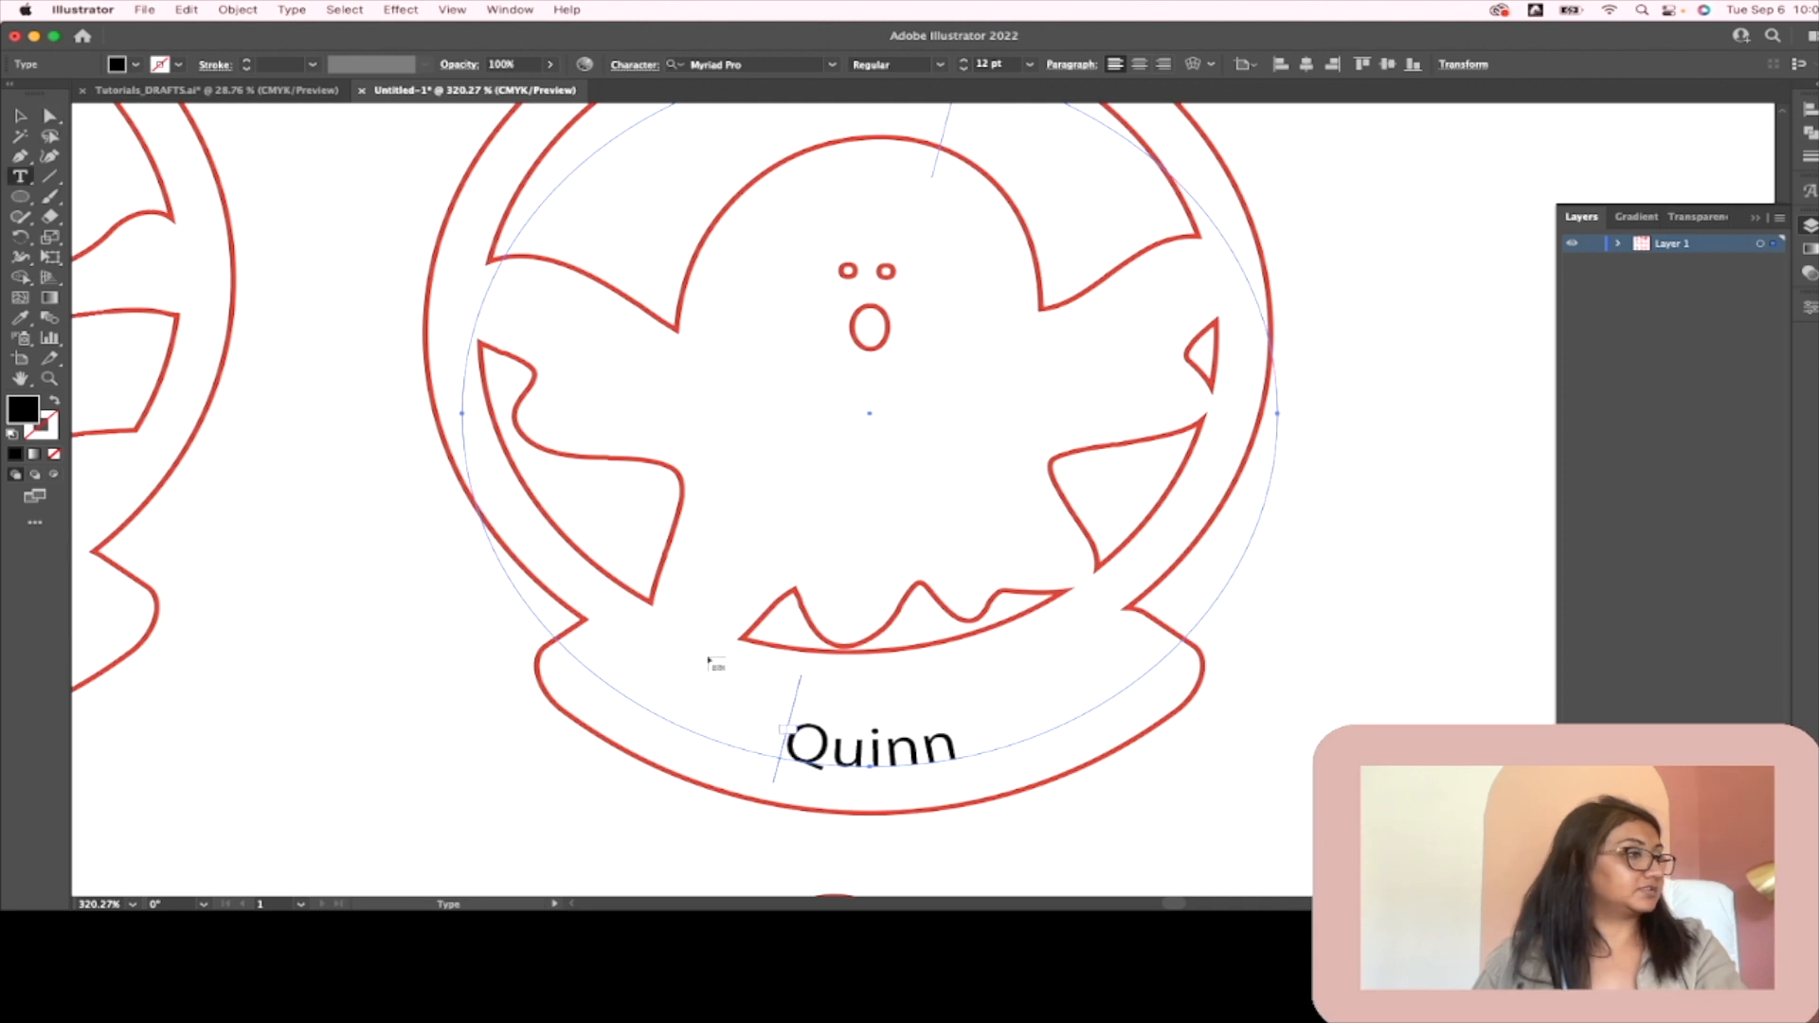
left_click(50, 116)
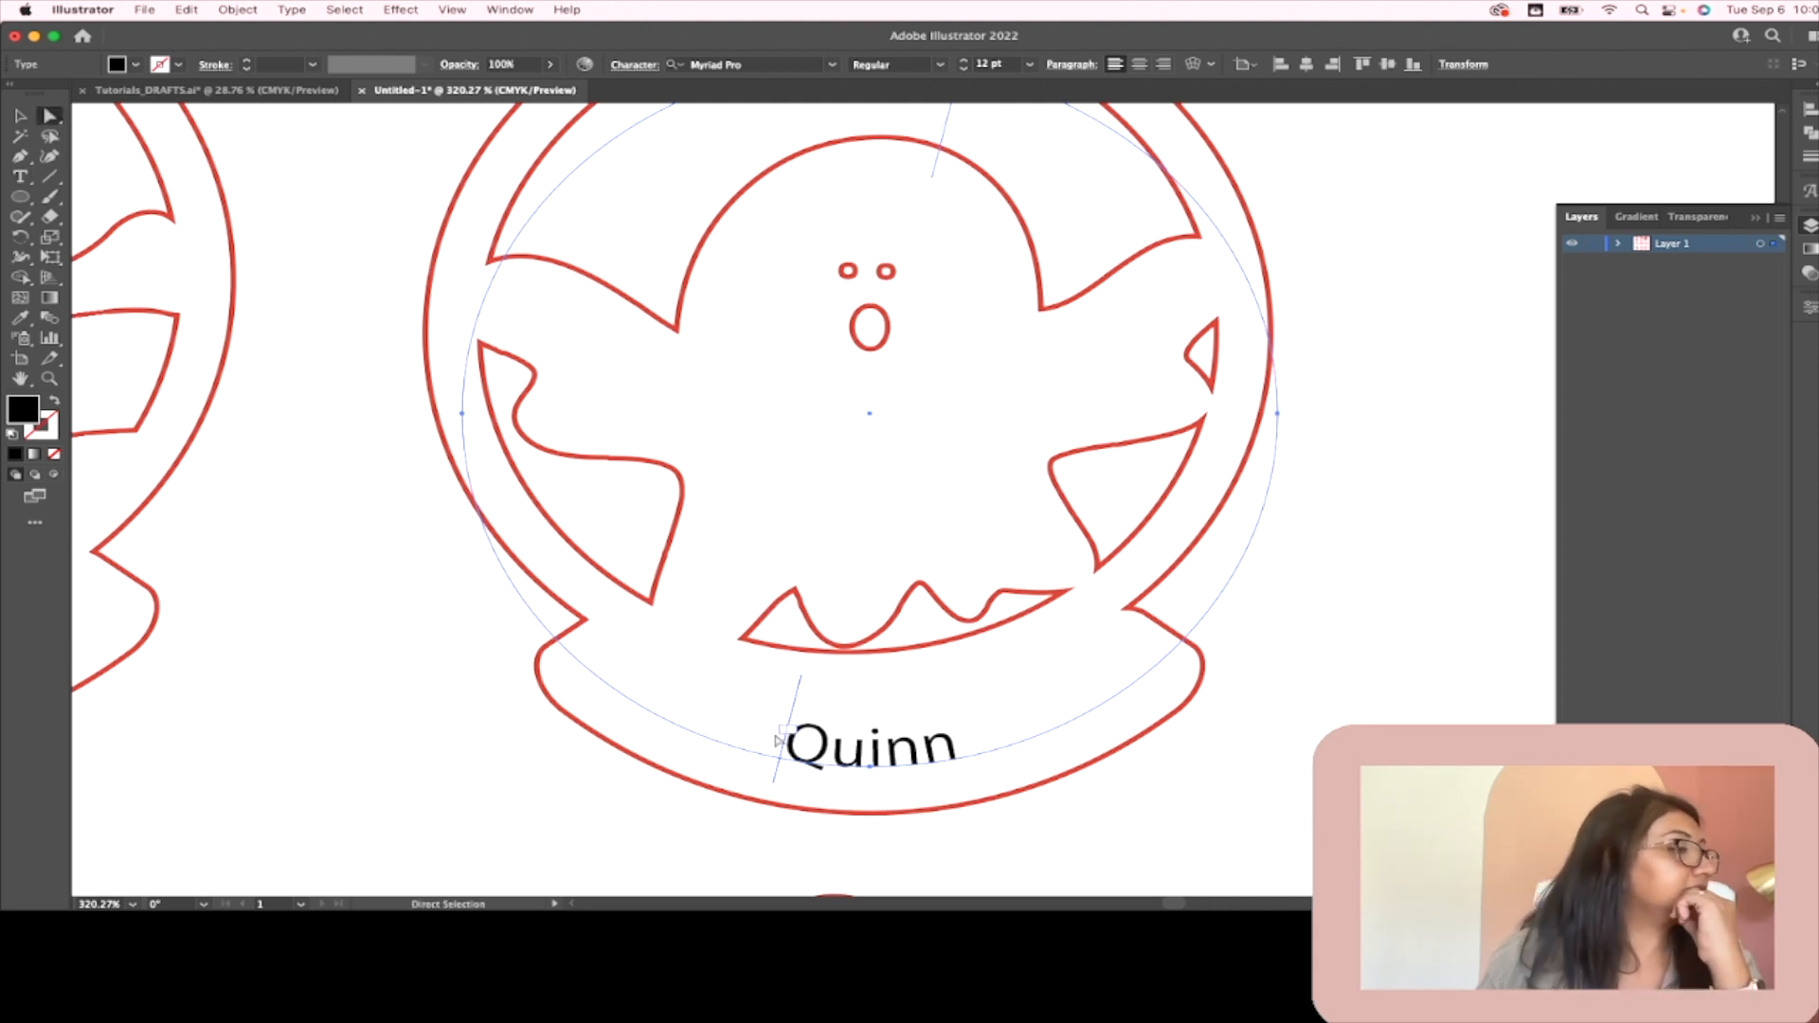
left_click_drag(789, 744, 843, 791)
left_click_drag(790, 733, 1132, 624)
scroll(1085, 699, "up", 1)
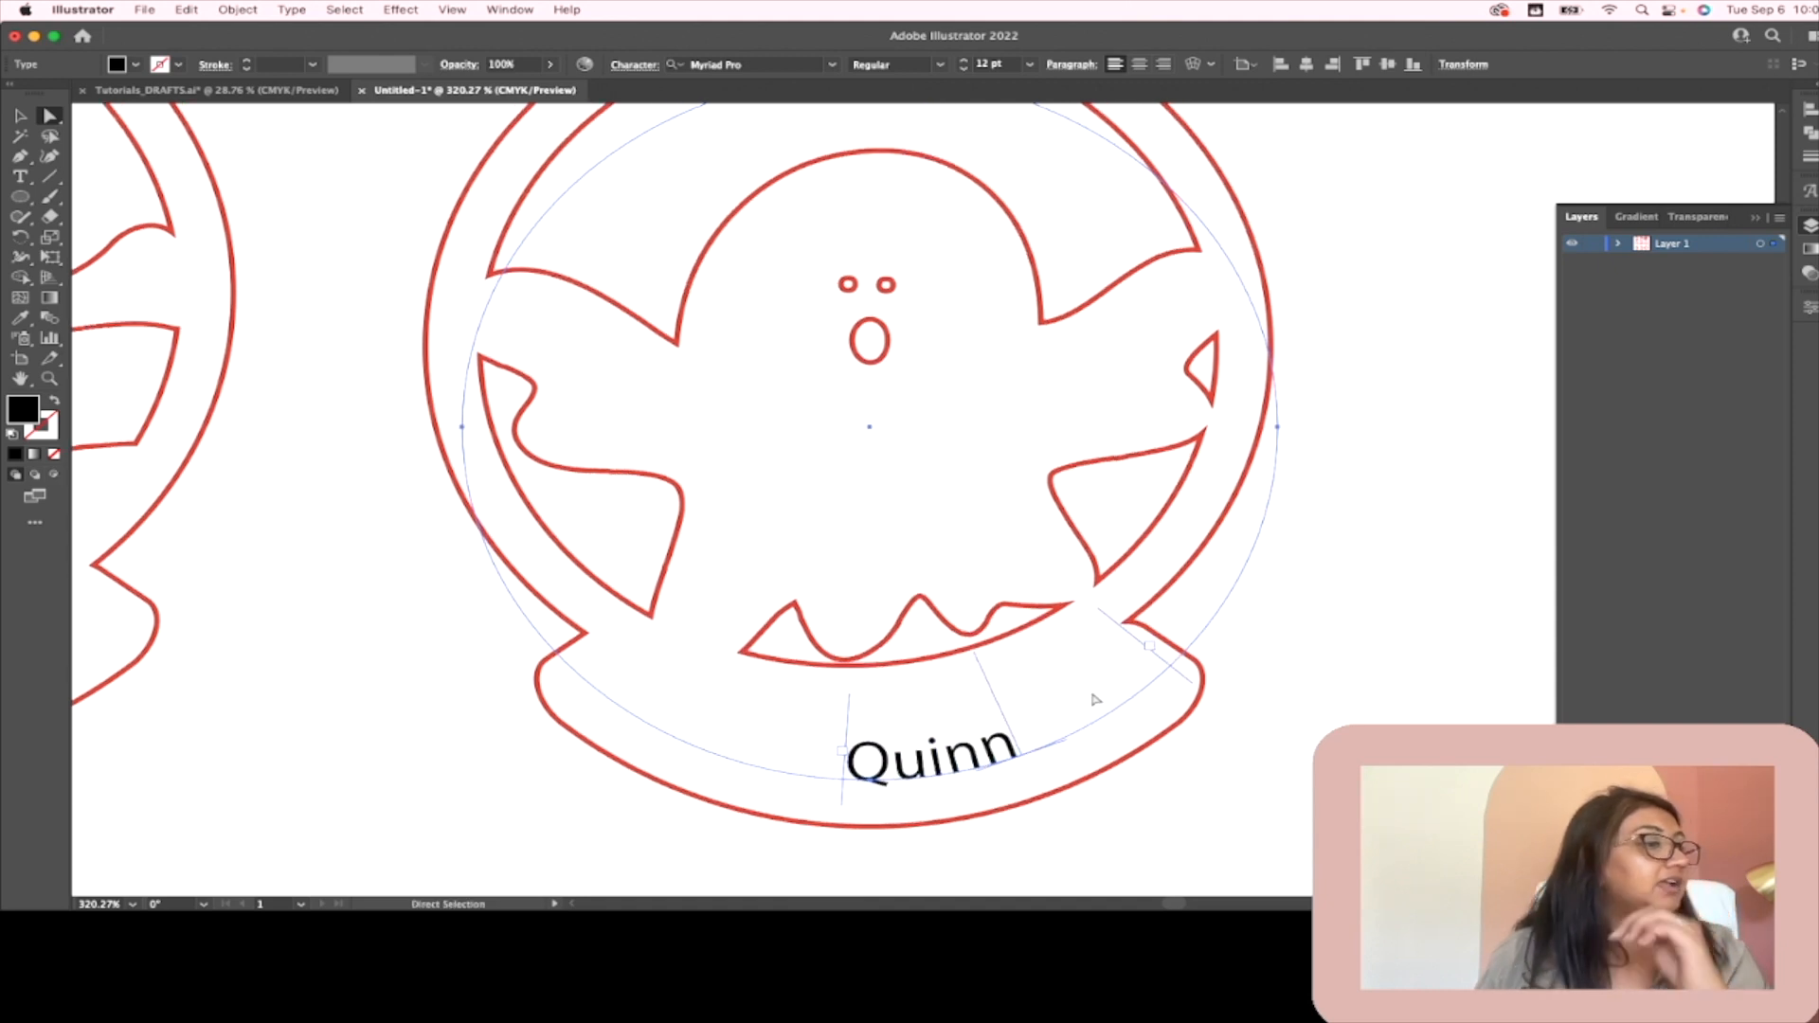
scroll(1054, 713, "down", 2)
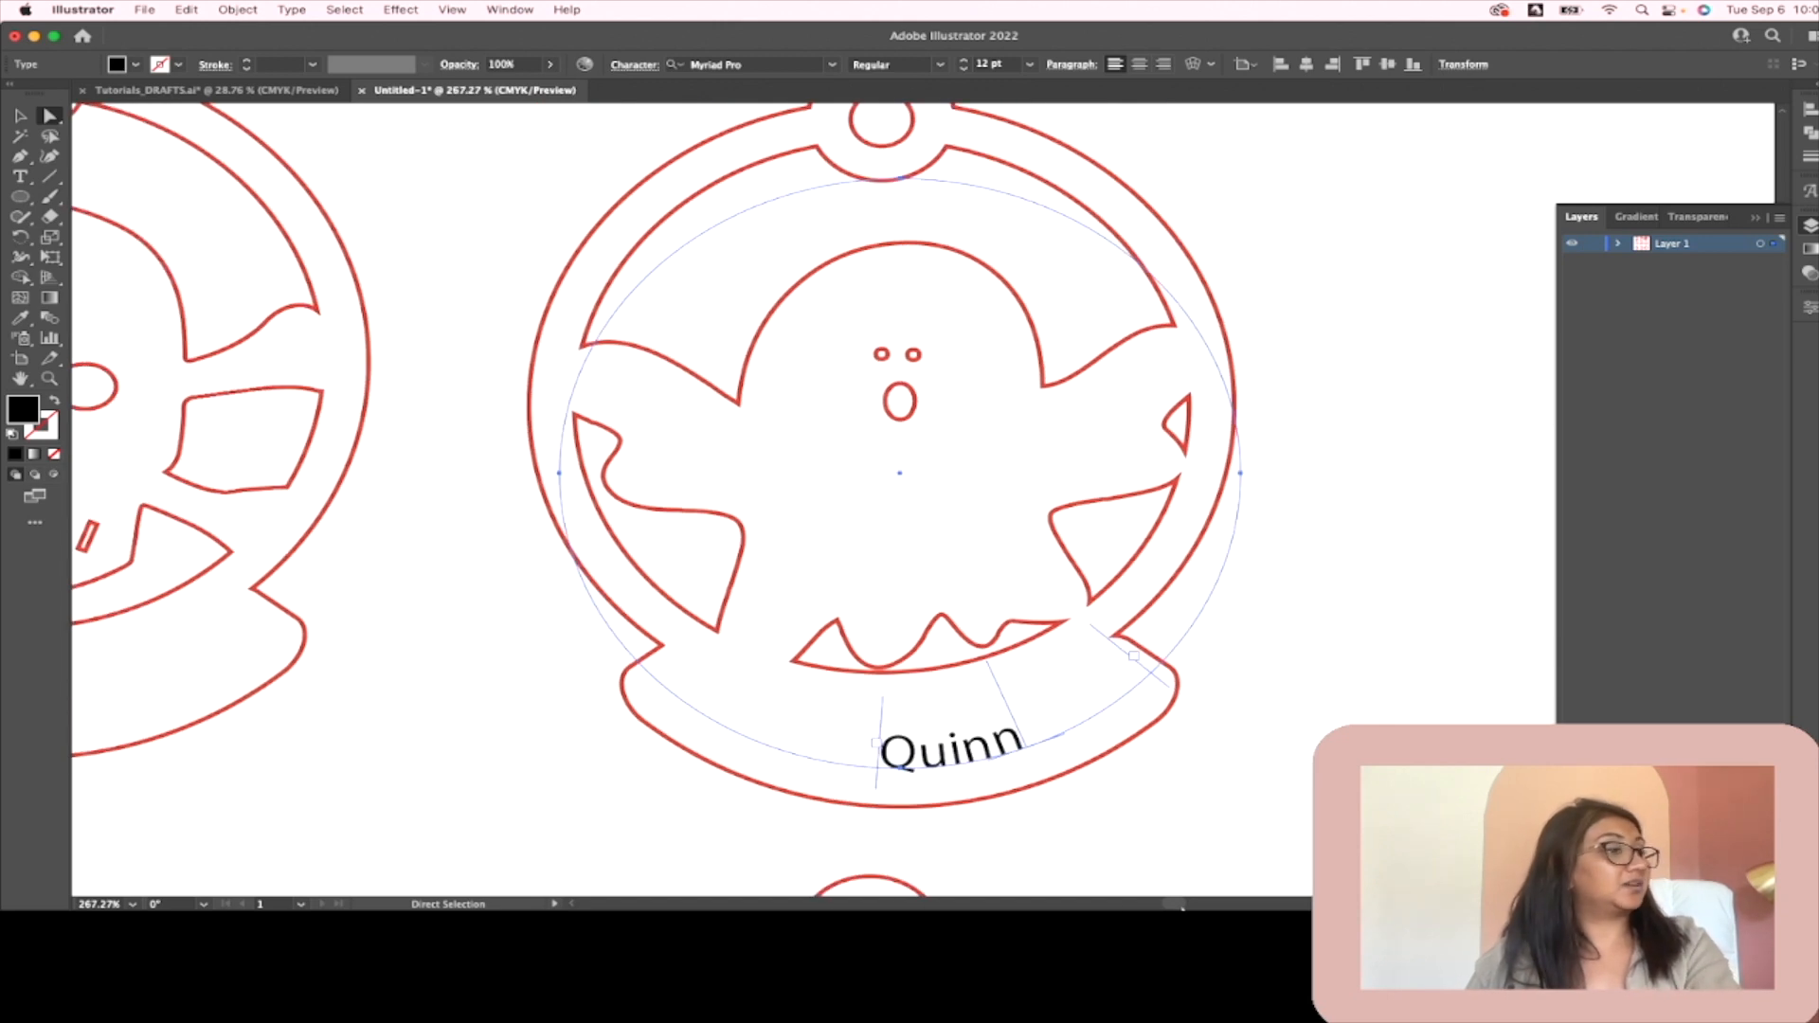
Step: Rotate the circular path text slightly clockwise so the name sits centered on the ghost ornament's base
left_click(19, 116)
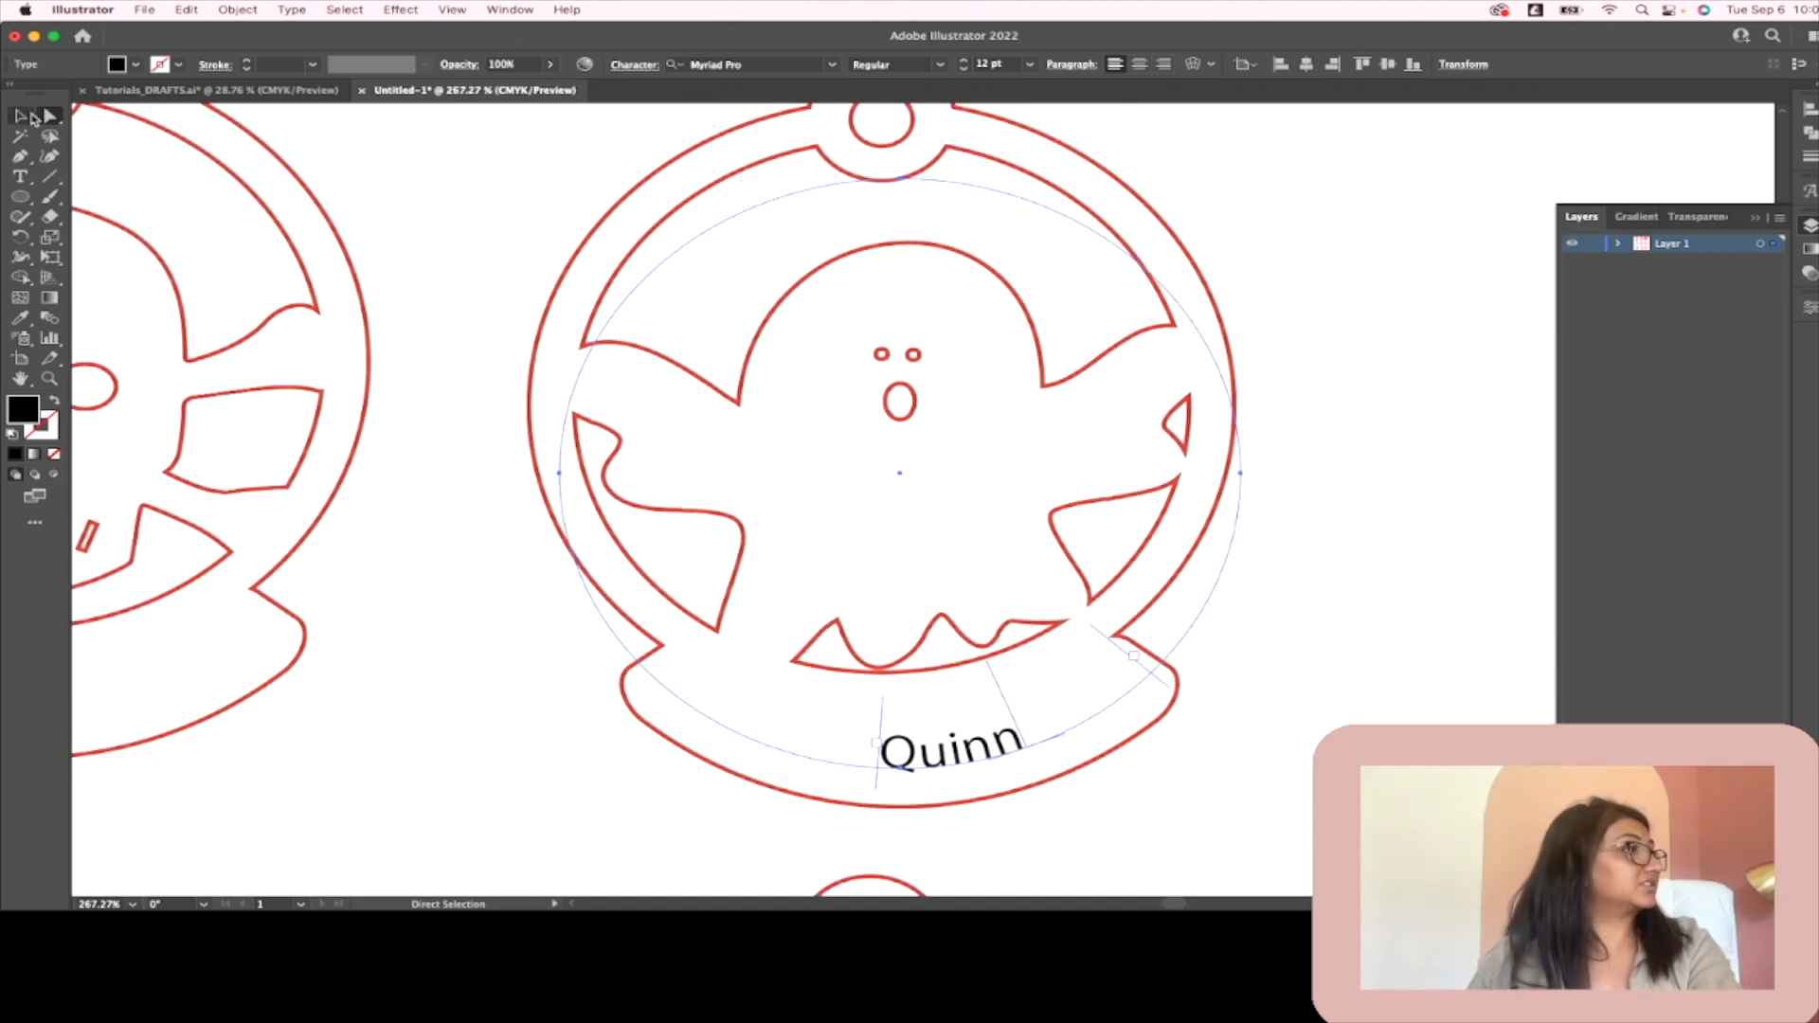
left_click_drag(1249, 172, 1294, 248)
left_click(1089, 693)
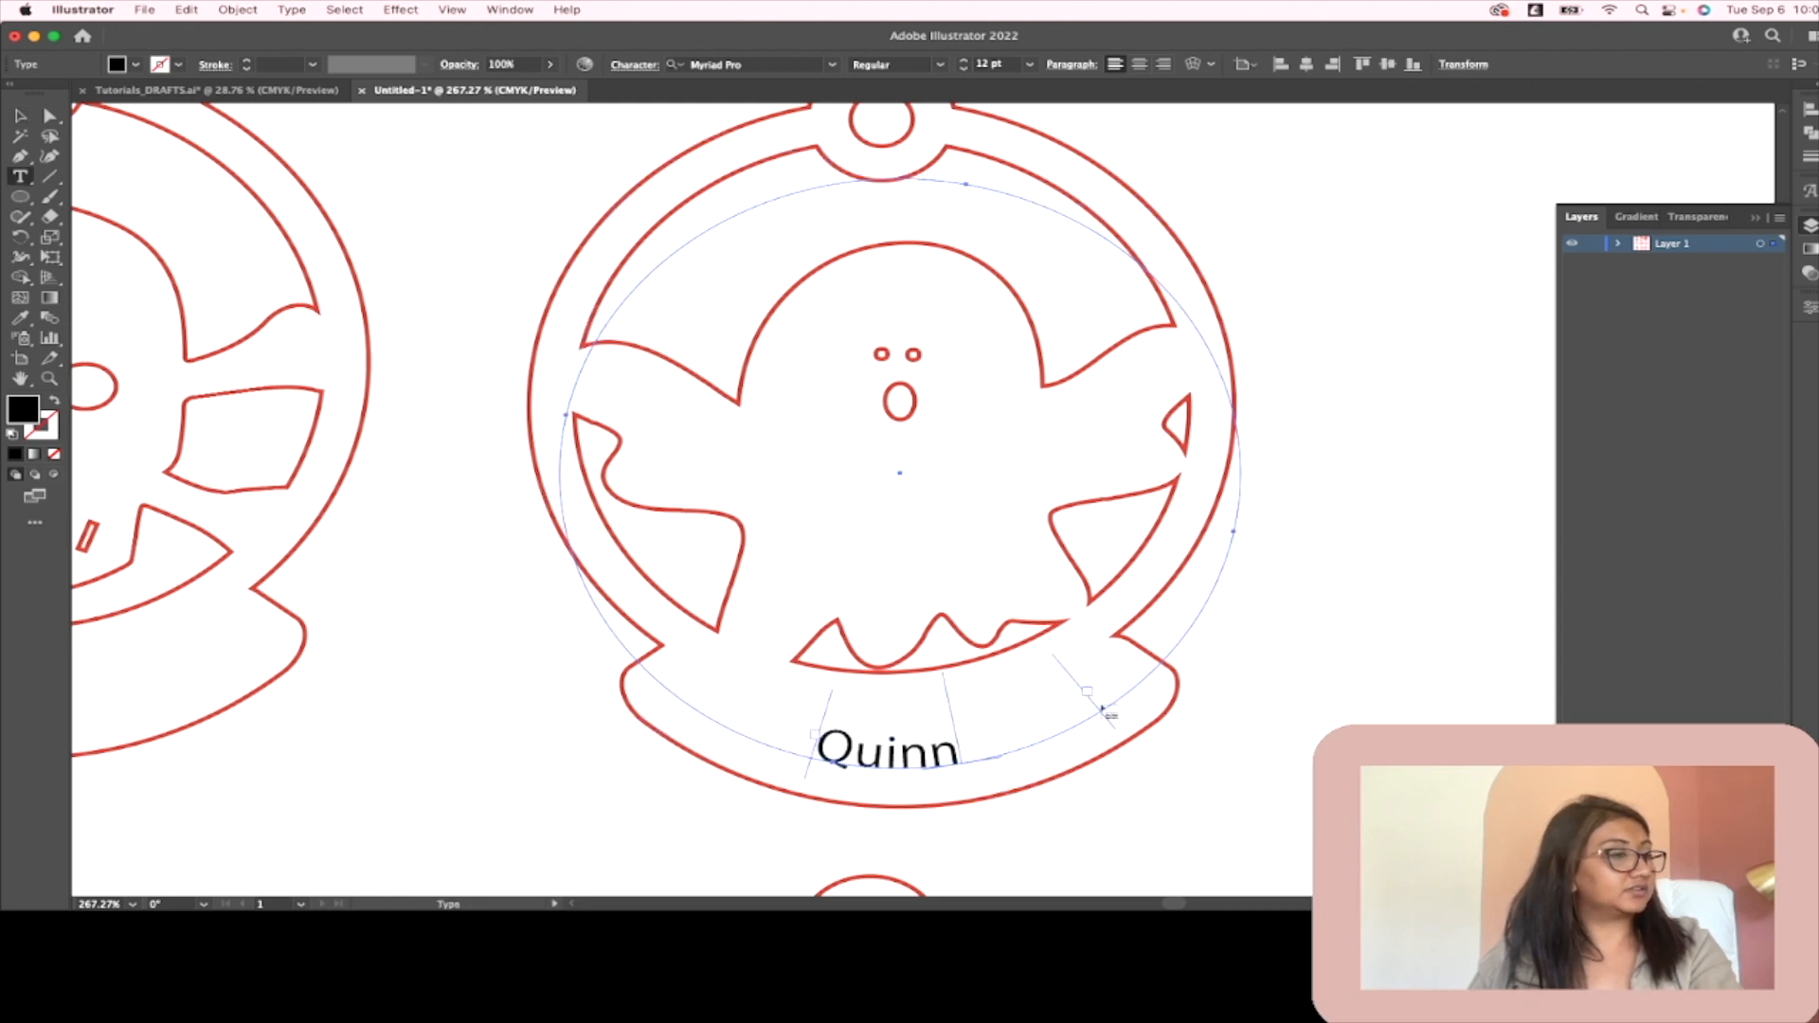
left_click(1096, 703)
left_click(51, 116)
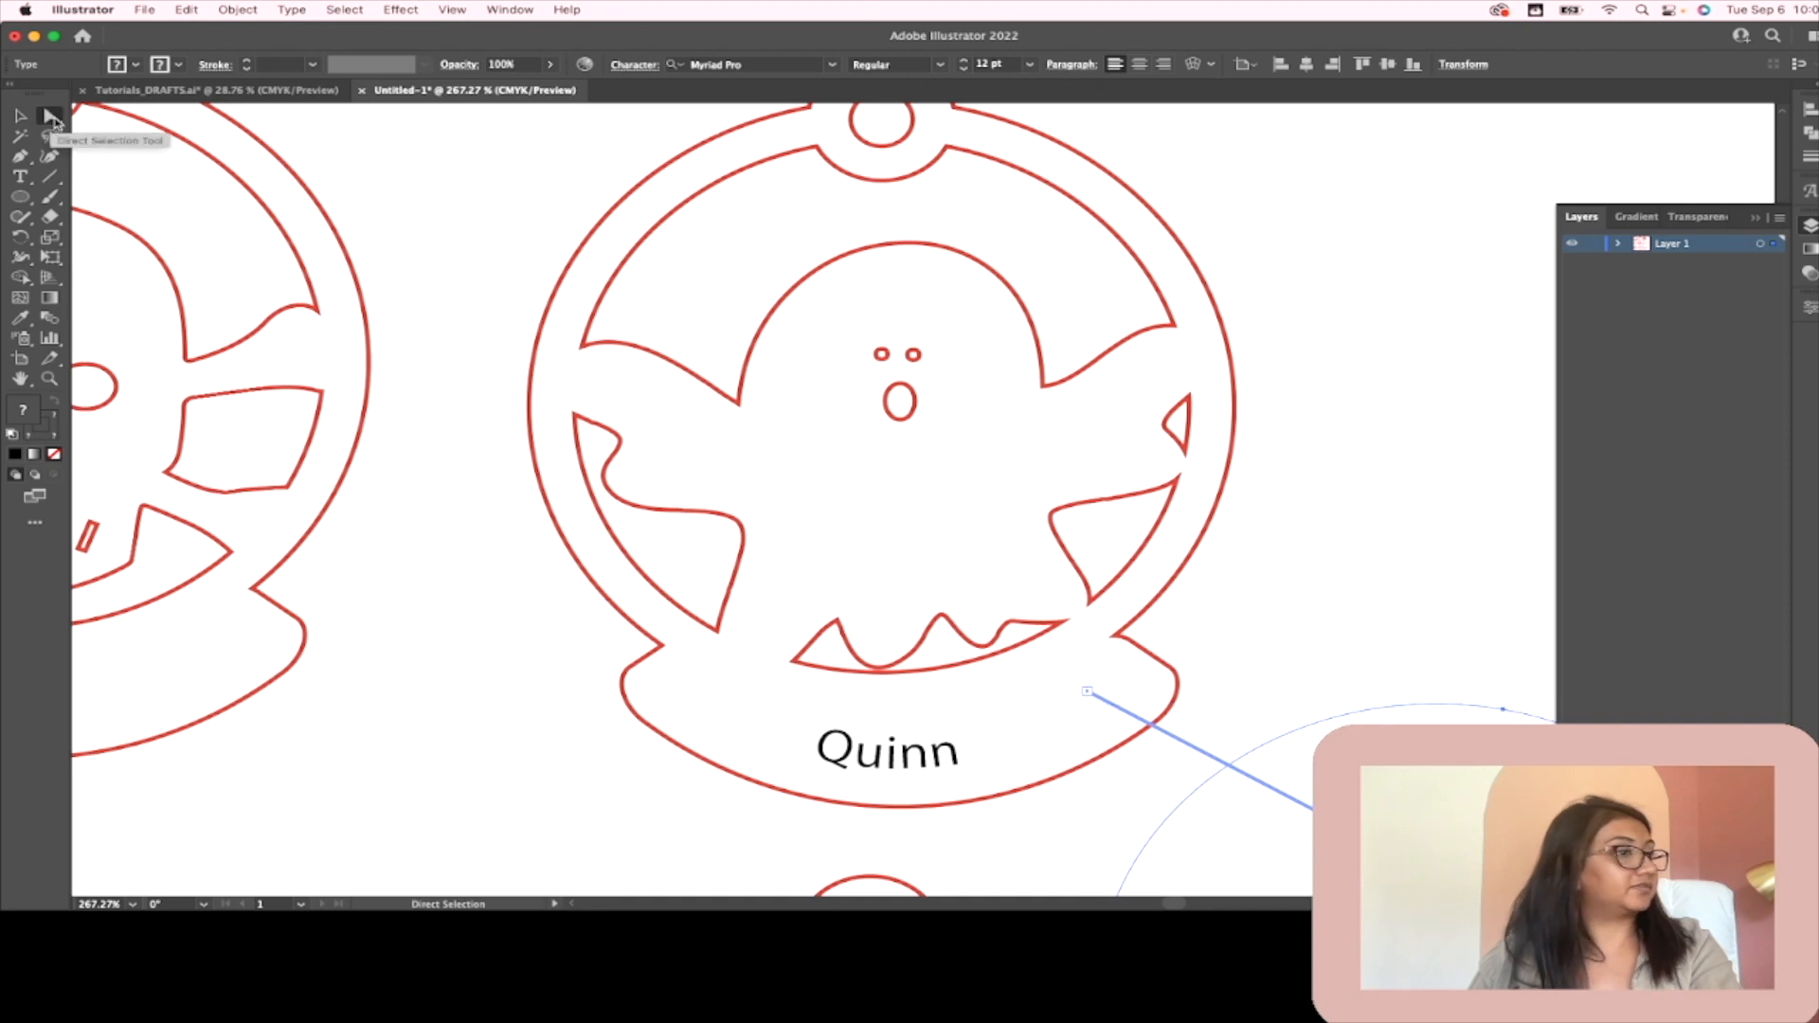
key("super+z")
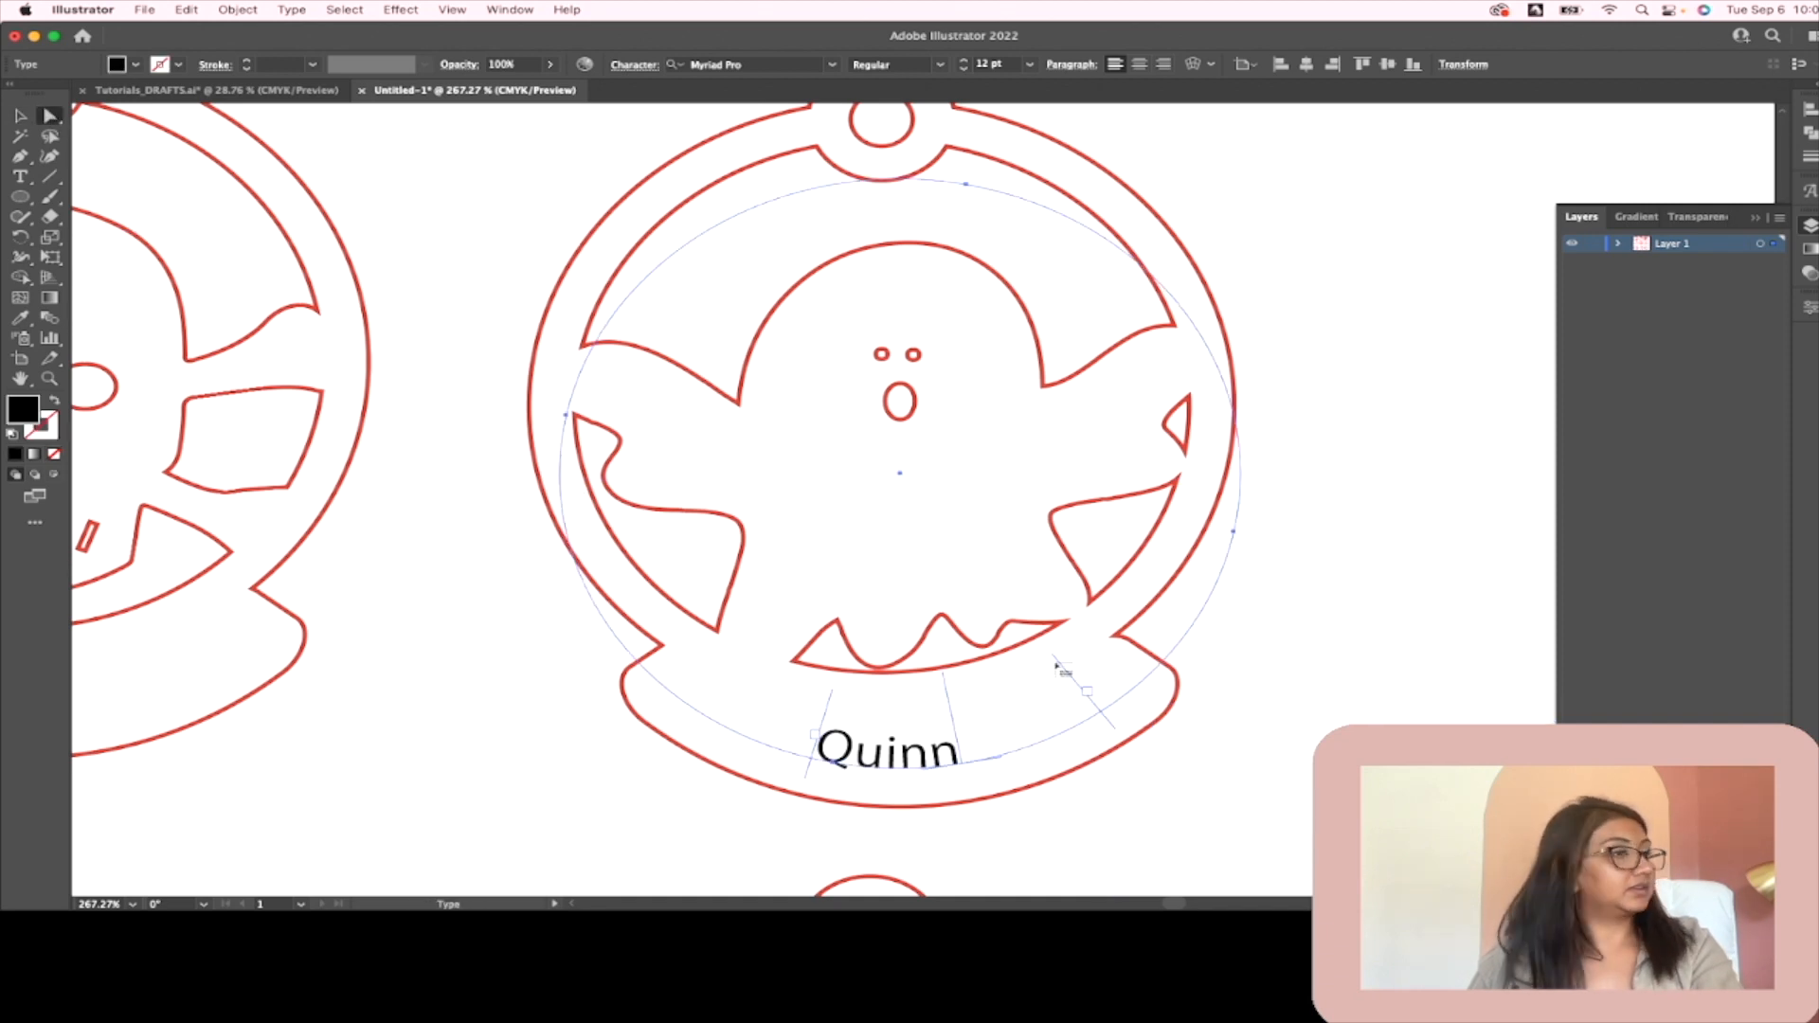
left_click_drag(1090, 691, 1108, 694)
key("super+z")
Step: Move the path text's end bracket farther along the circle to the base's upper right corner
left_click(49, 115)
left_click_drag(1089, 701, 1136, 649)
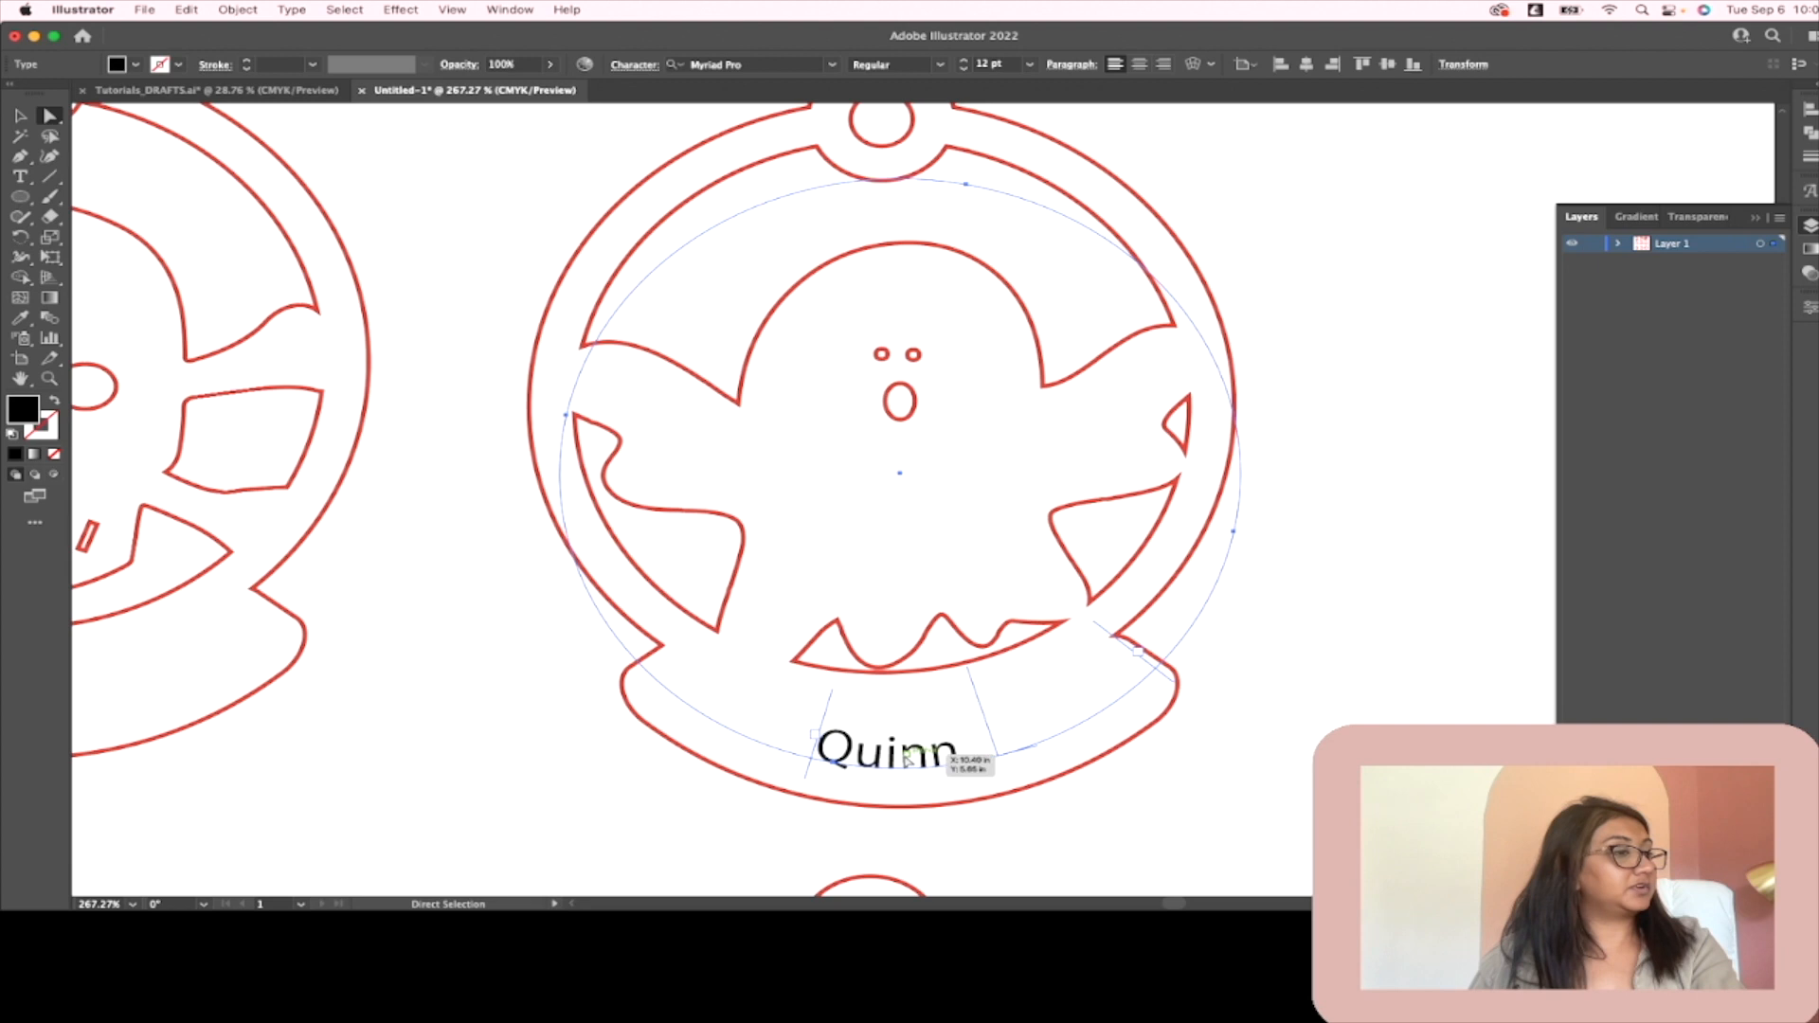
key("v")
left_click(730, 700)
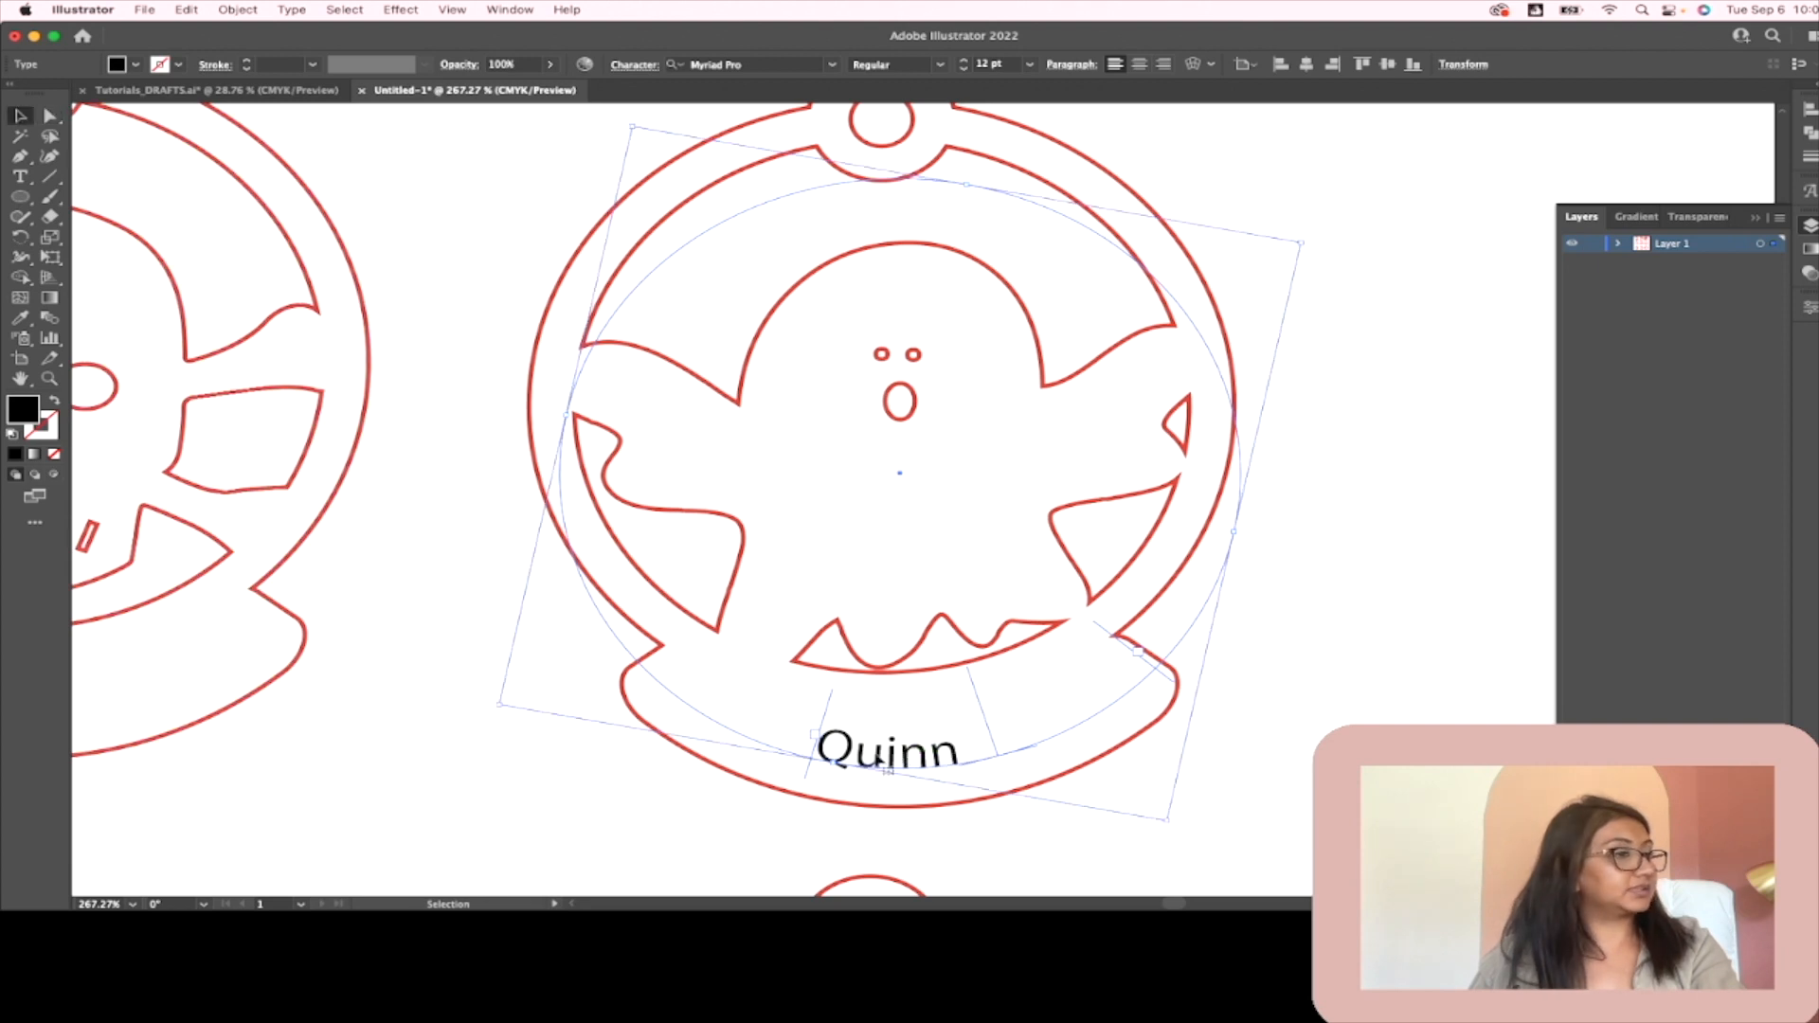
Step: Set the name on the ghost ornament's base in the KACrispLeaves font at 29 pt
double_click(902, 758)
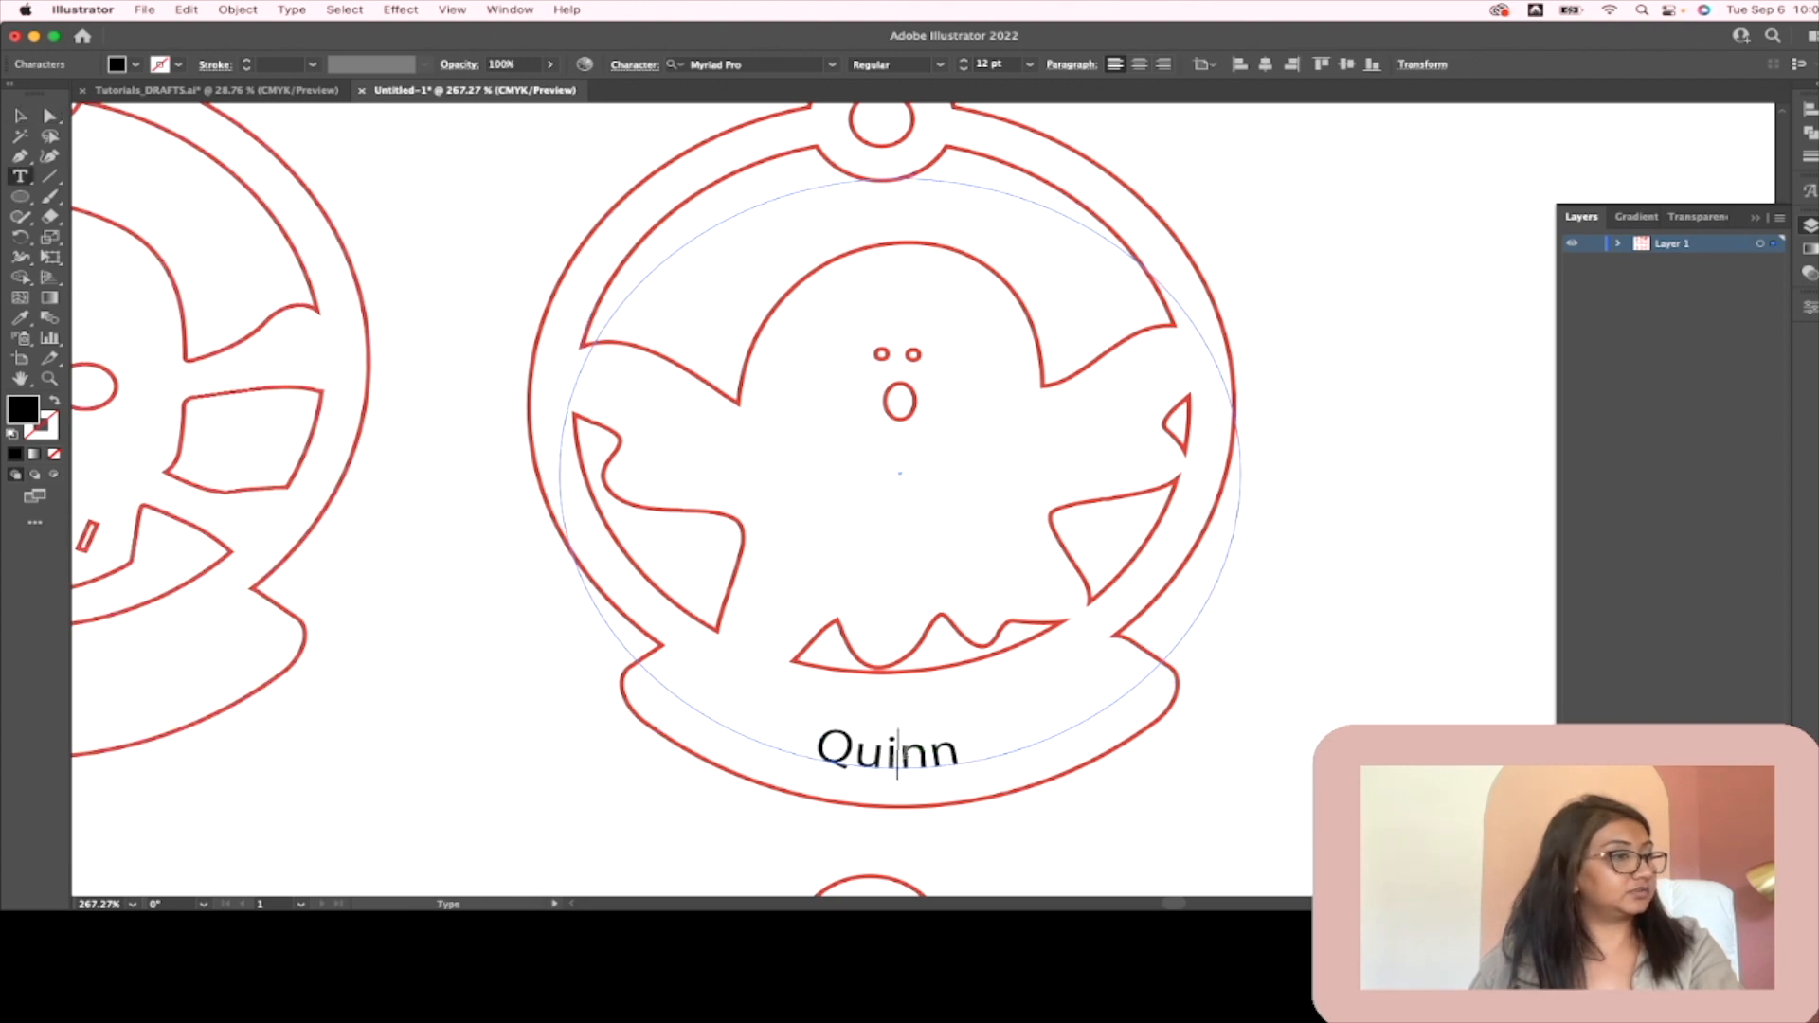
left_click_drag(961, 753, 825, 726)
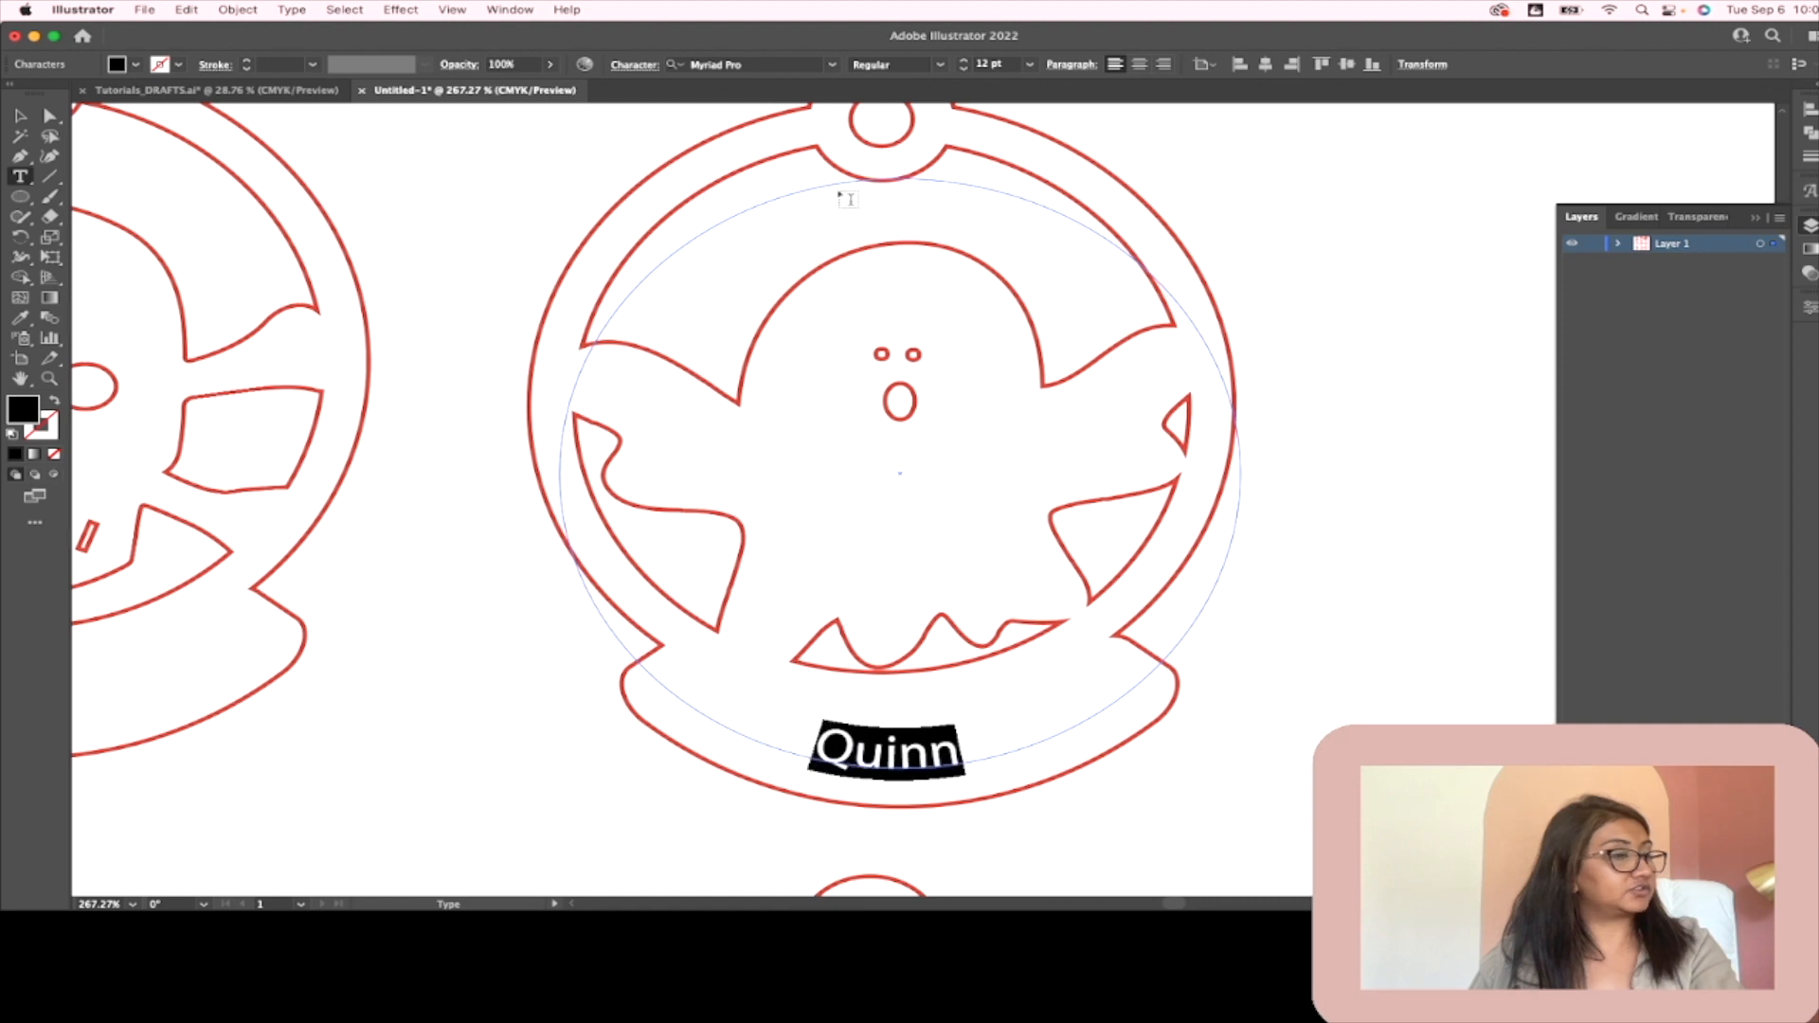
left_click(832, 64)
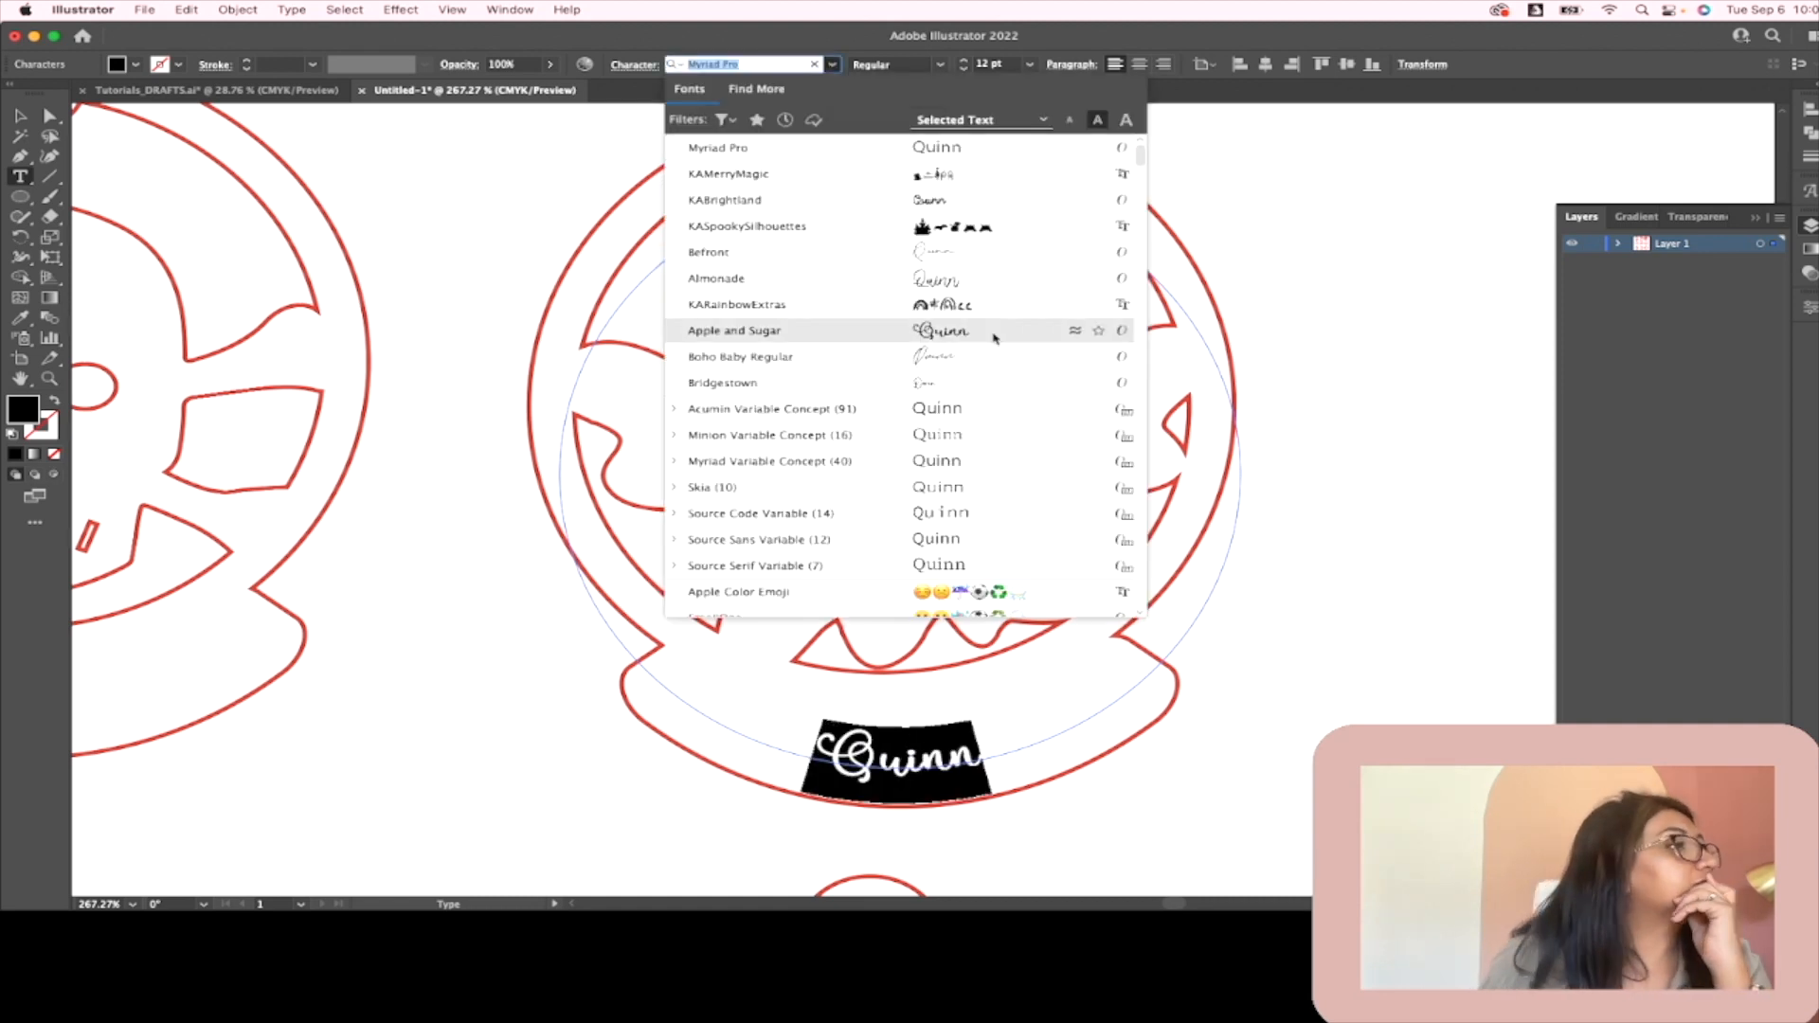
scroll(942, 484, "down", 10)
scroll(974, 587, "down", 15)
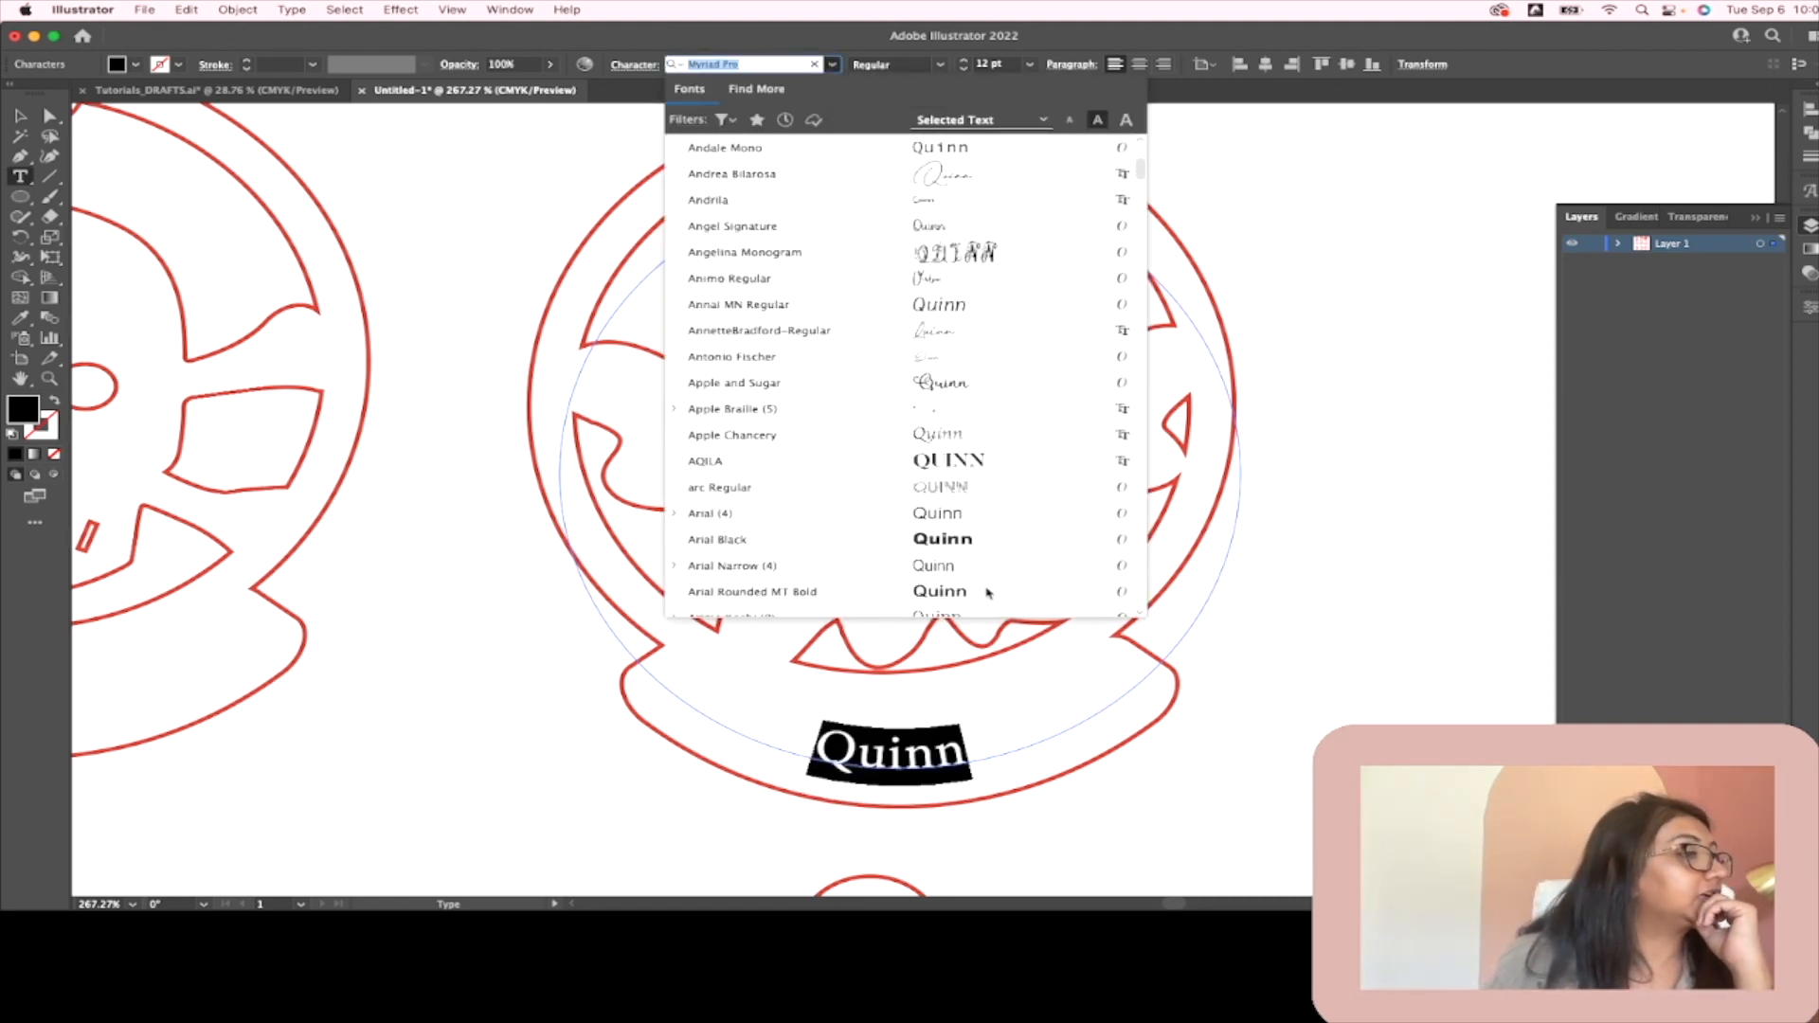
scroll(1004, 589, "down", 10)
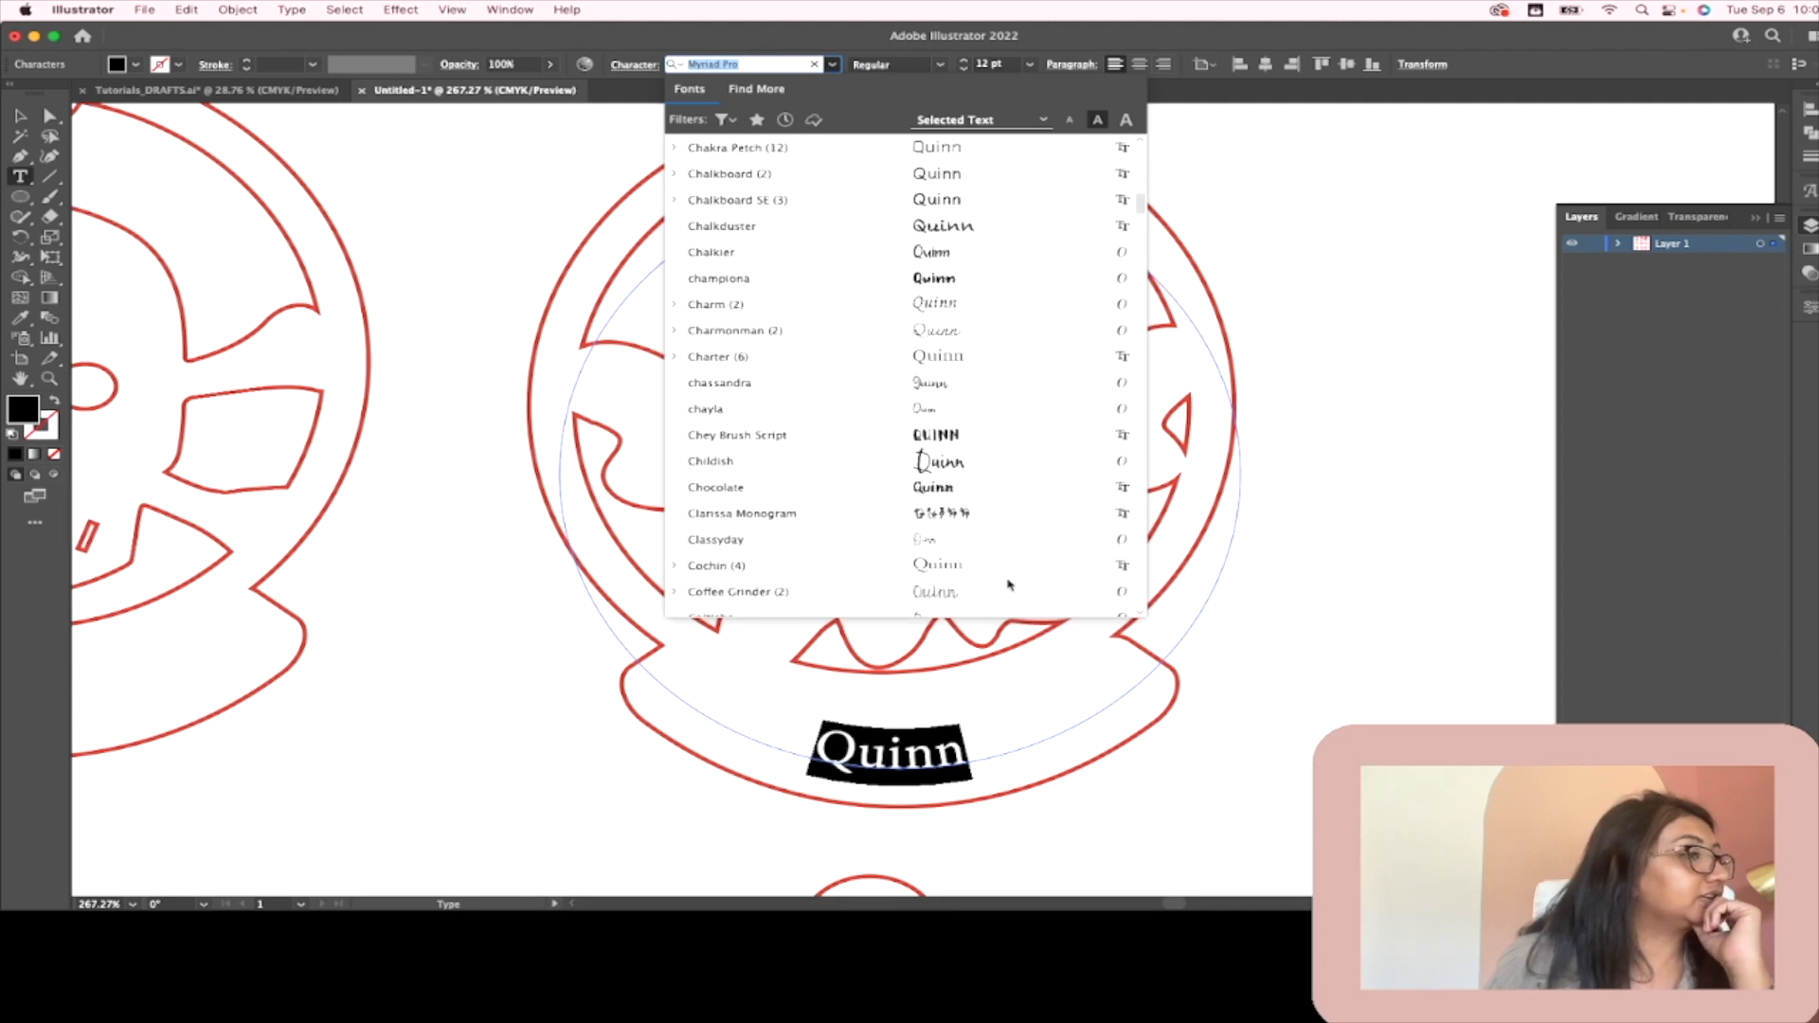
scroll(985, 565, "down", 15)
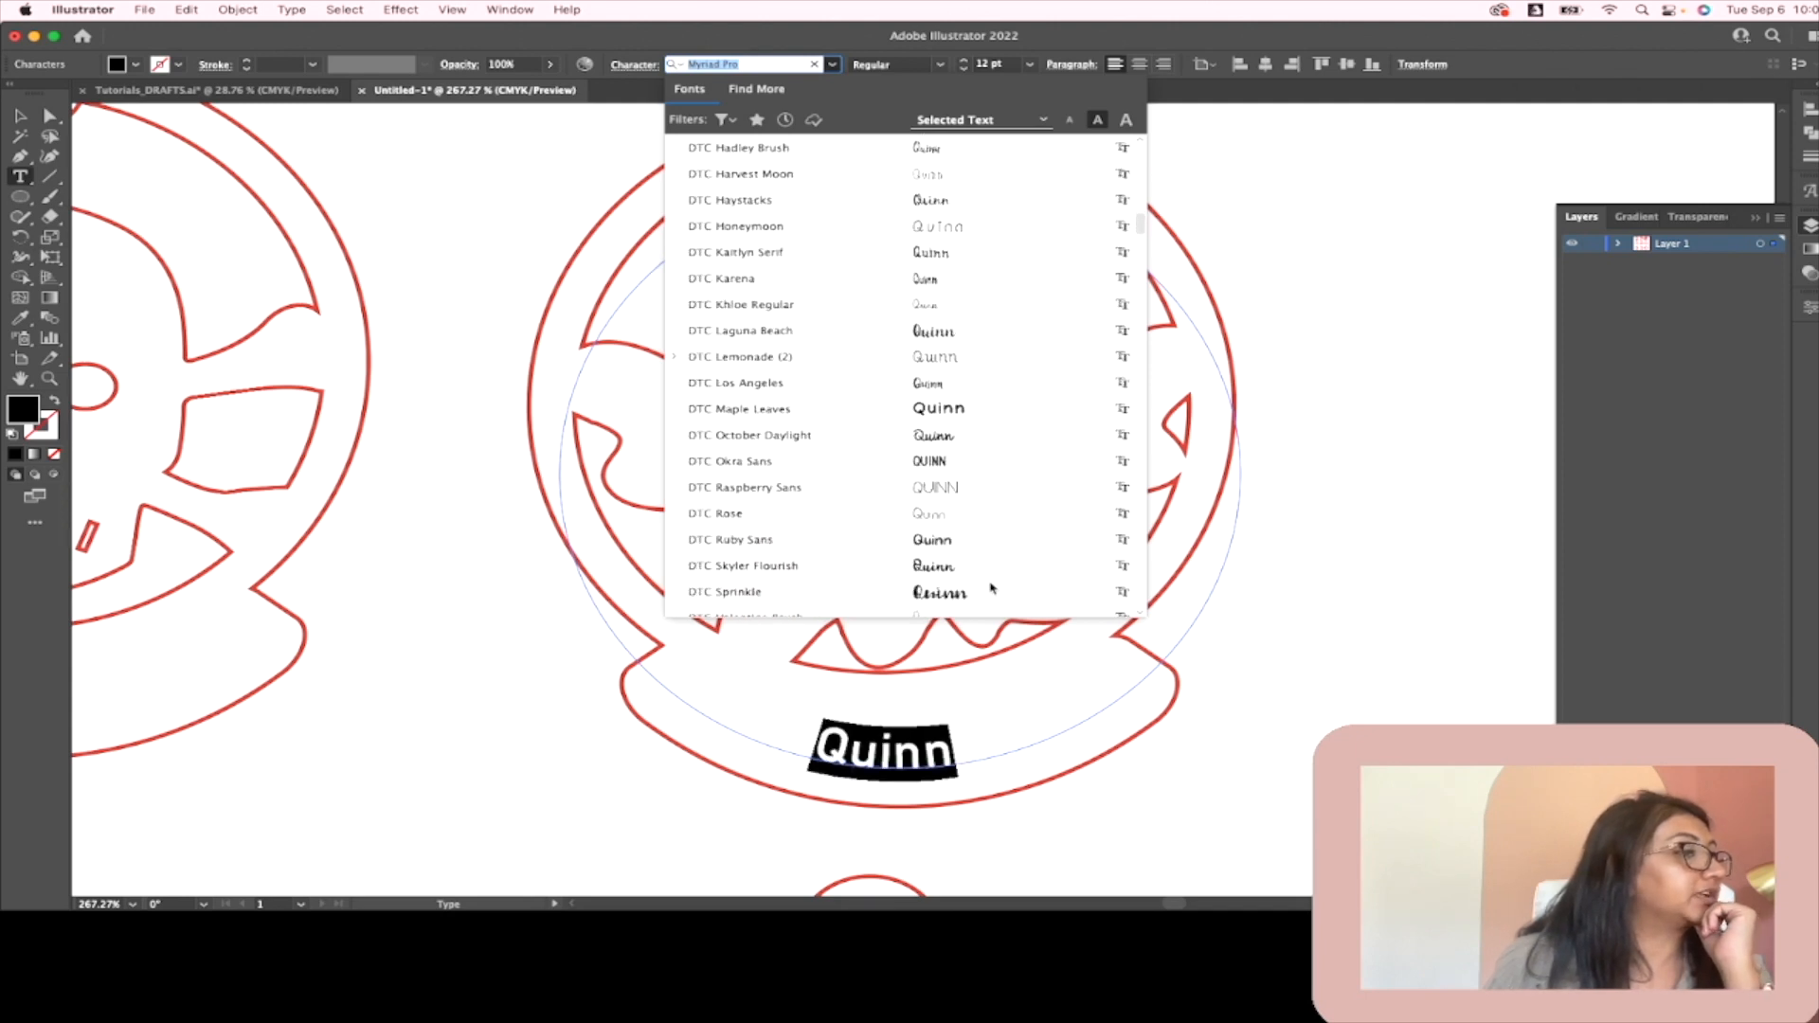
scroll(983, 541, "down", 15)
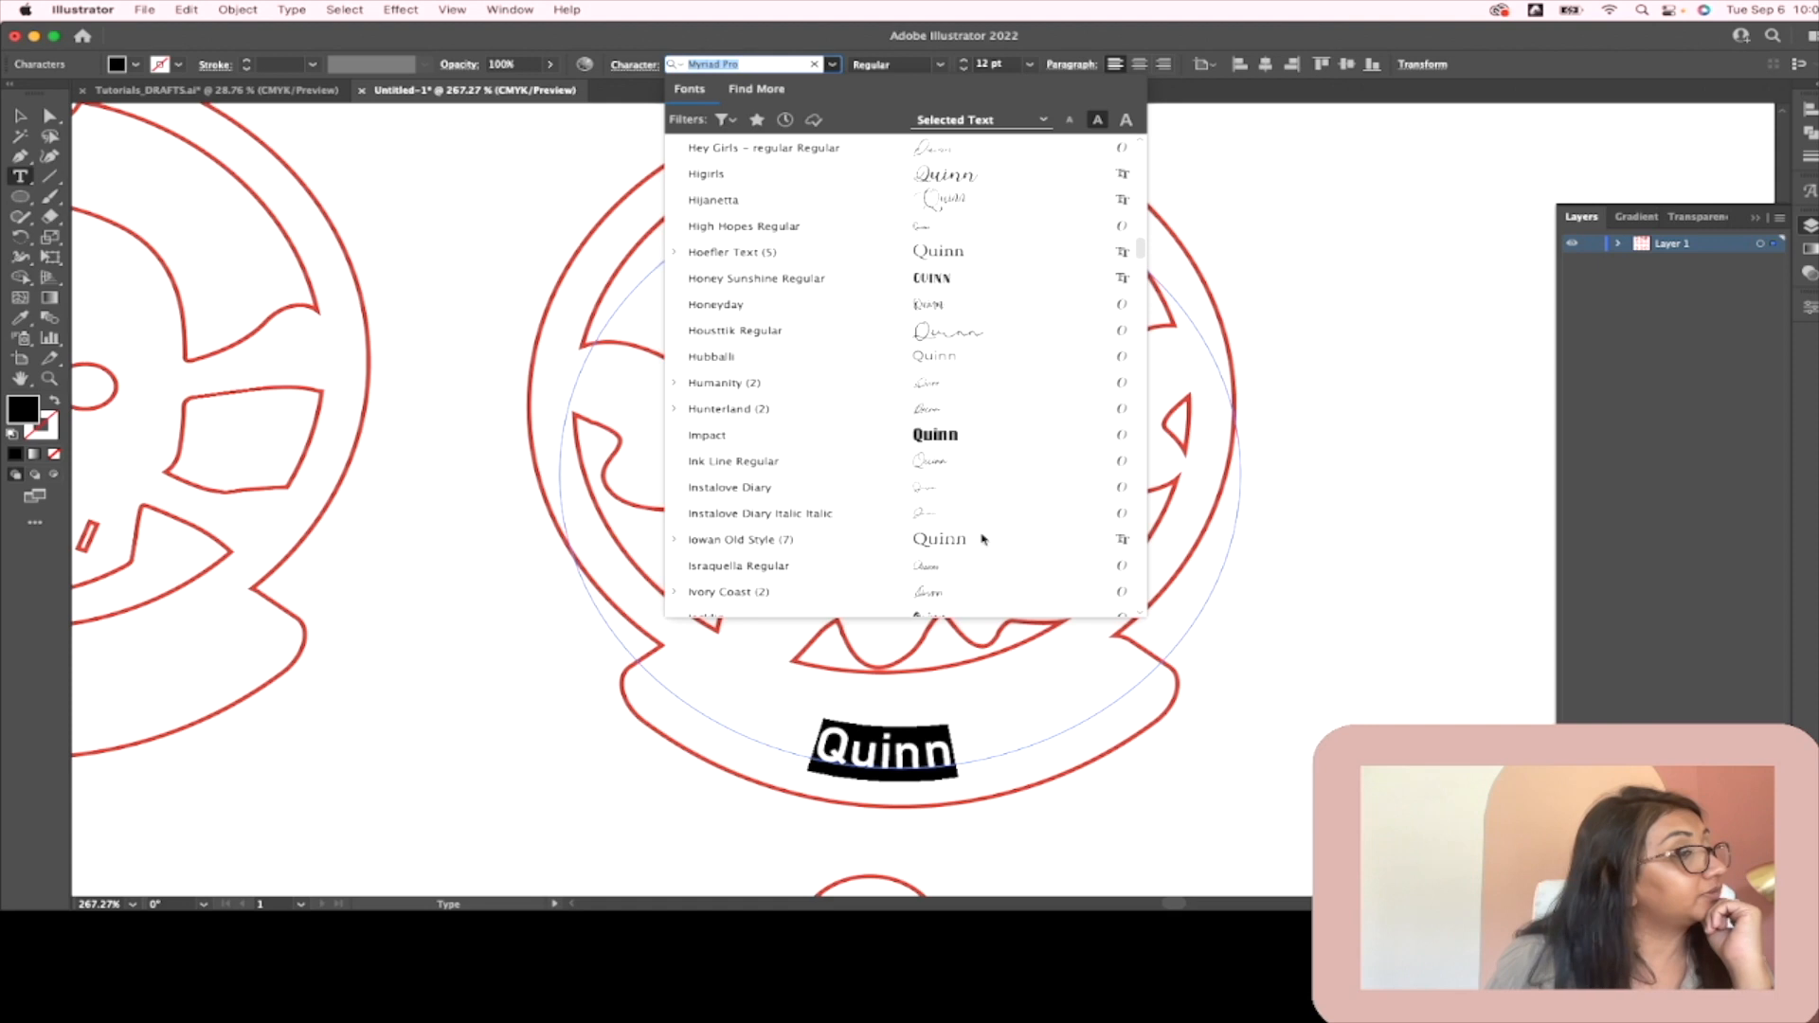
scroll(985, 538, "down", 10)
left_click(985, 538)
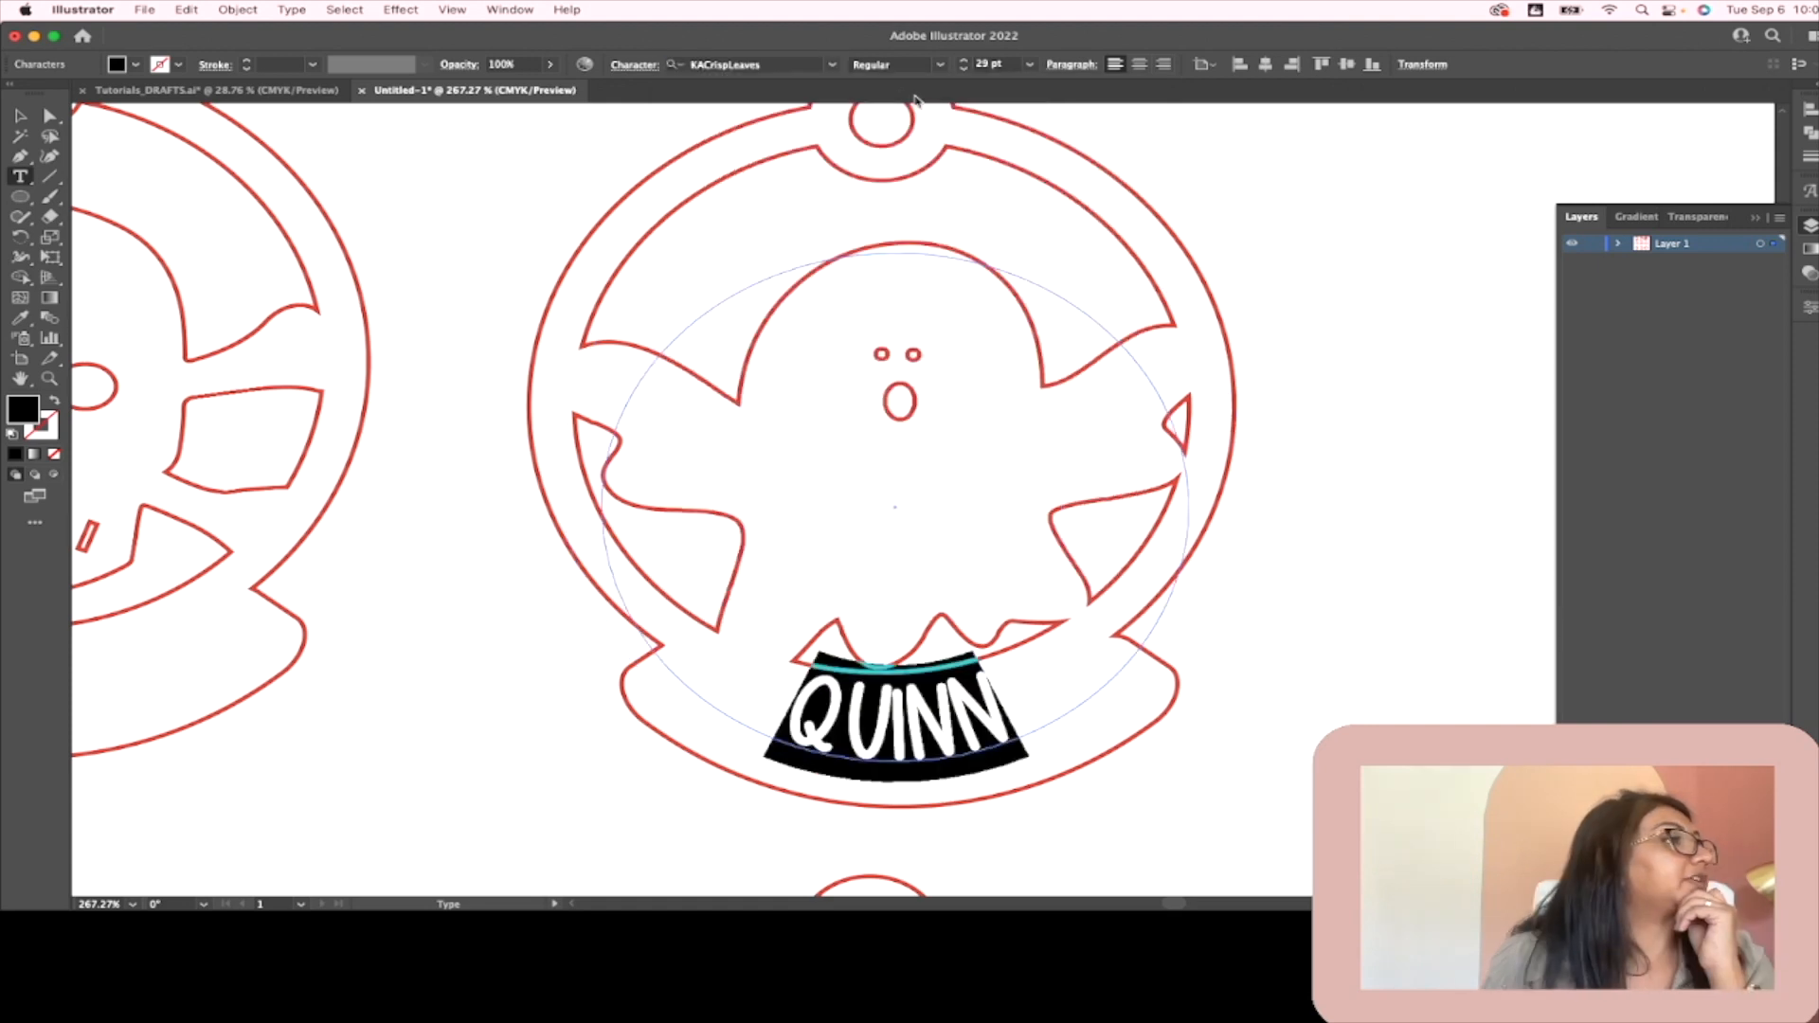
Step: Nudge the path text slightly down and to the right so the name fits inside the ghost ornament's base
left_click(20, 116)
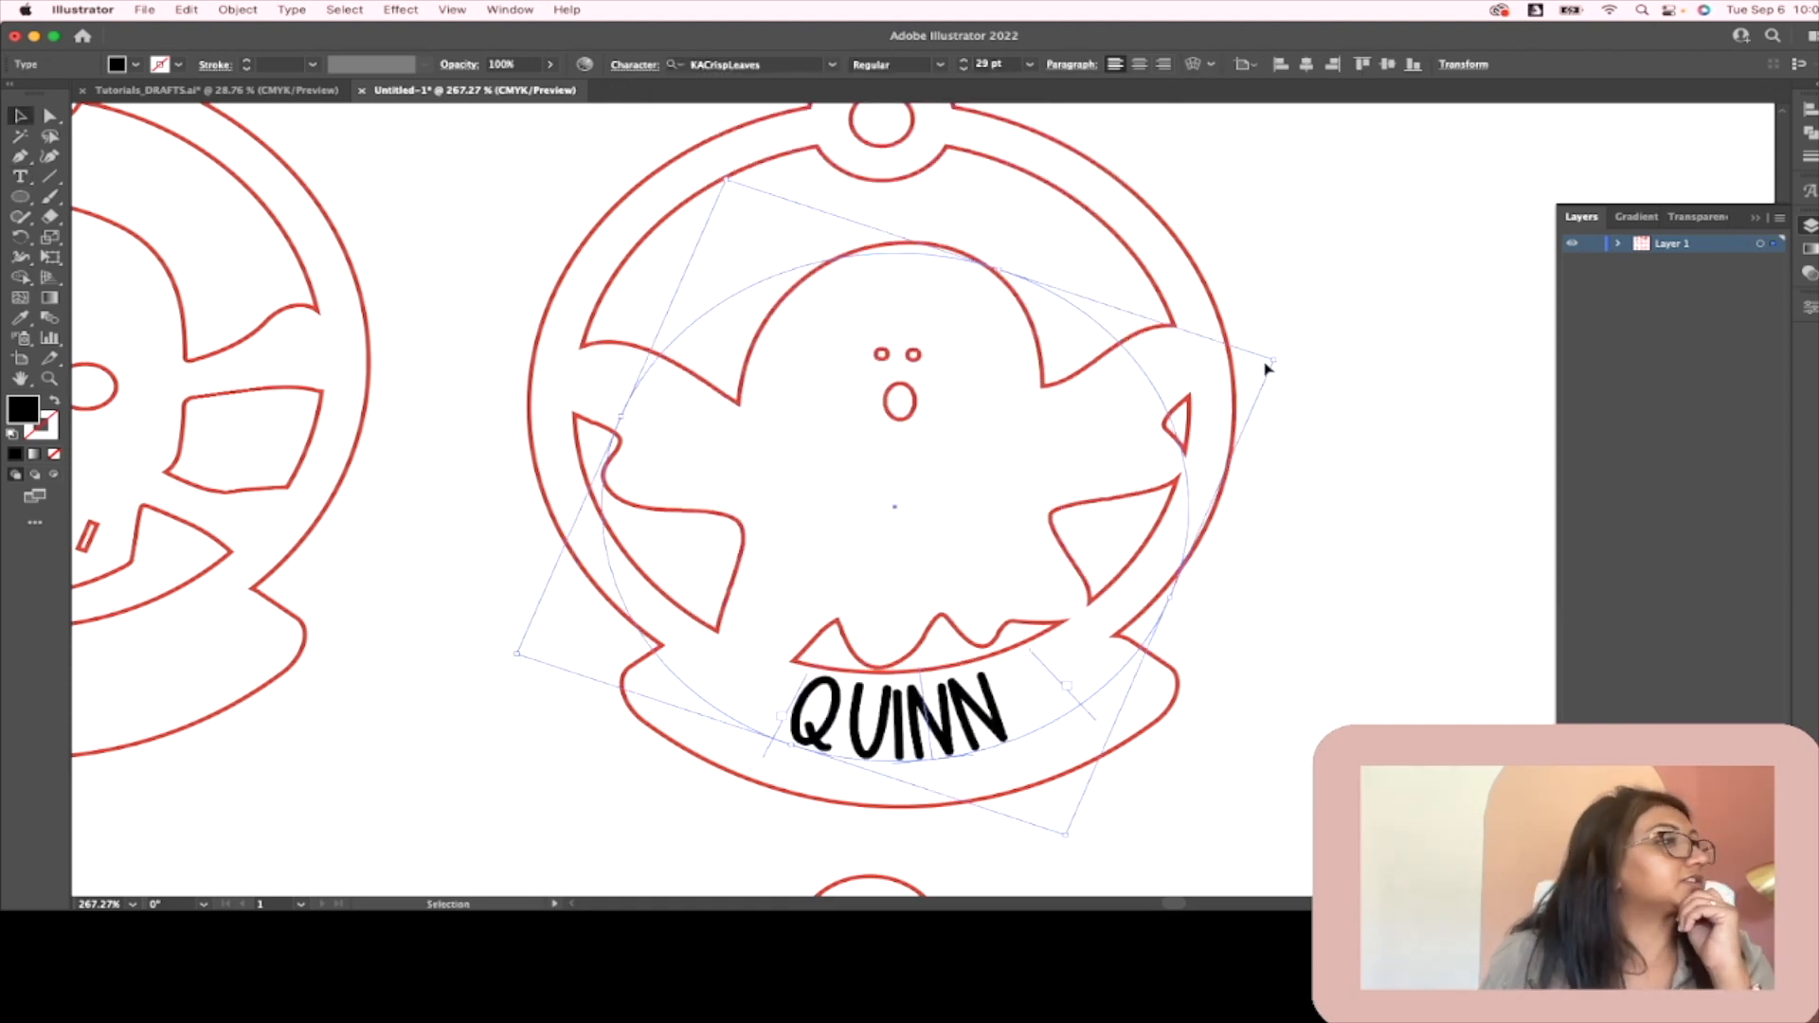
left_click_drag(1289, 362, 1290, 365)
left_click_drag(951, 723, 964, 738)
left_click(1186, 878)
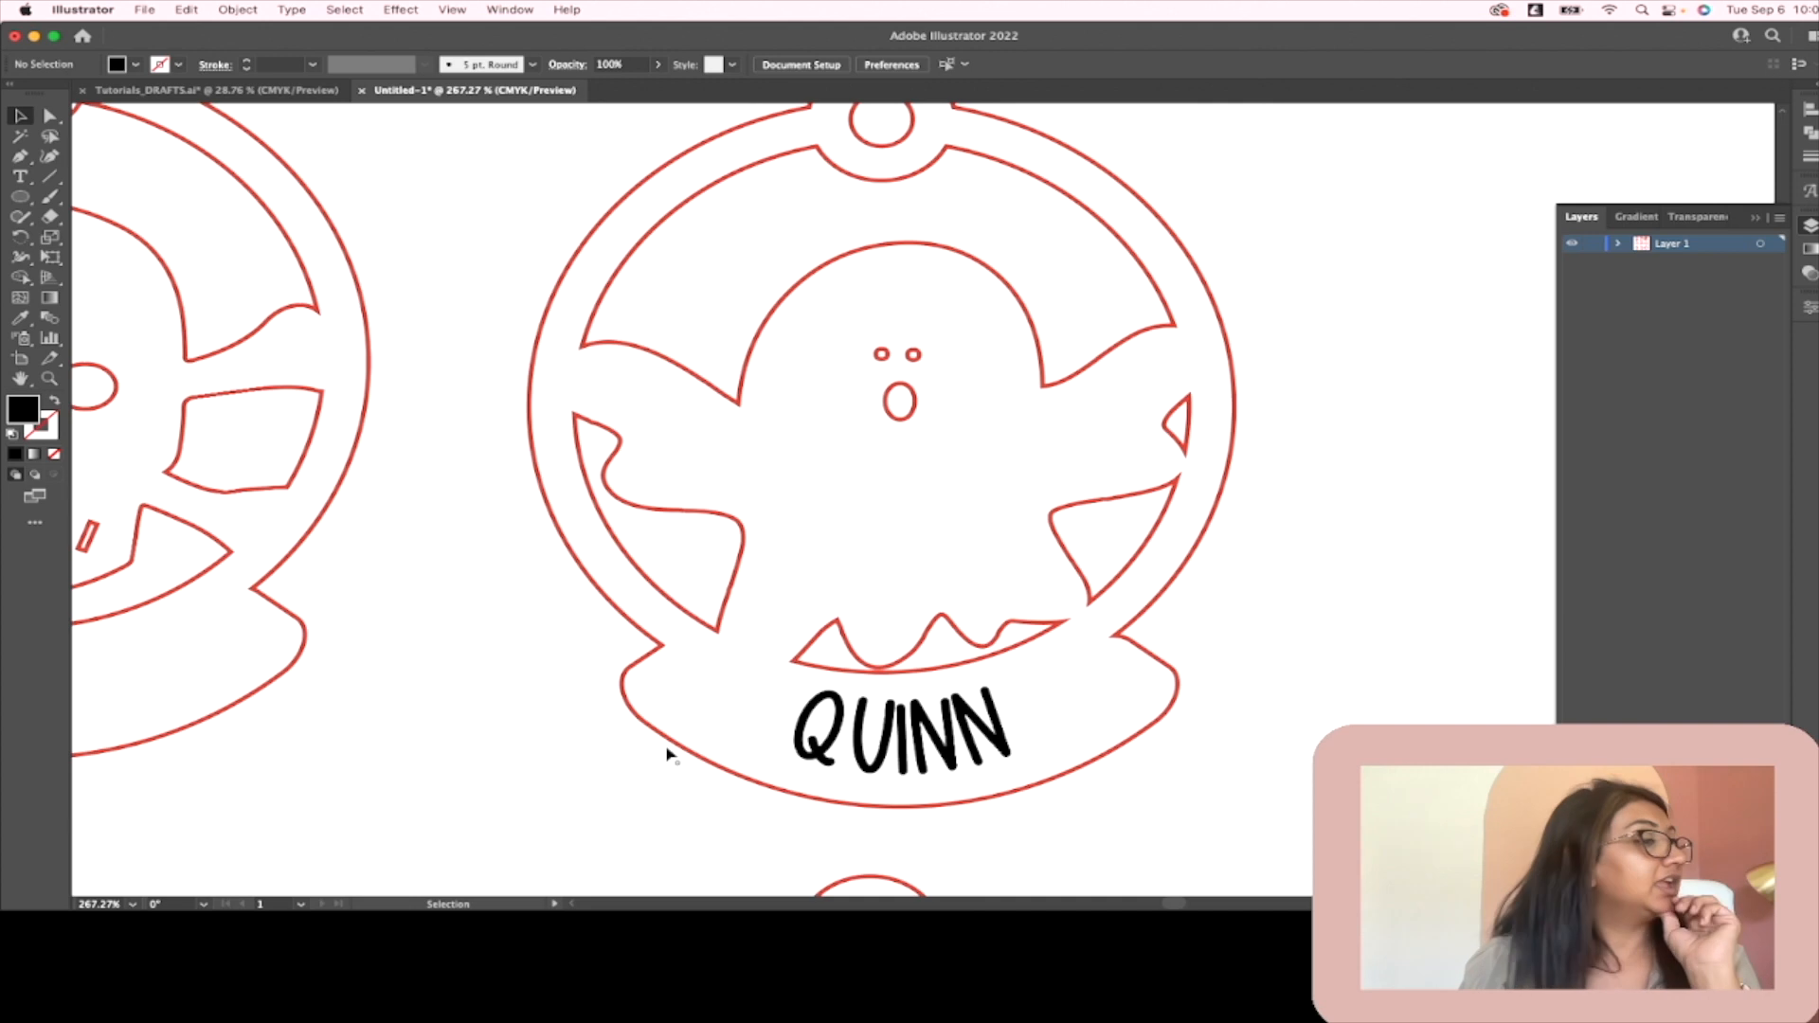
Step: Expand the path text into outlines and combine the letters into one compound path
left_click(1000, 748)
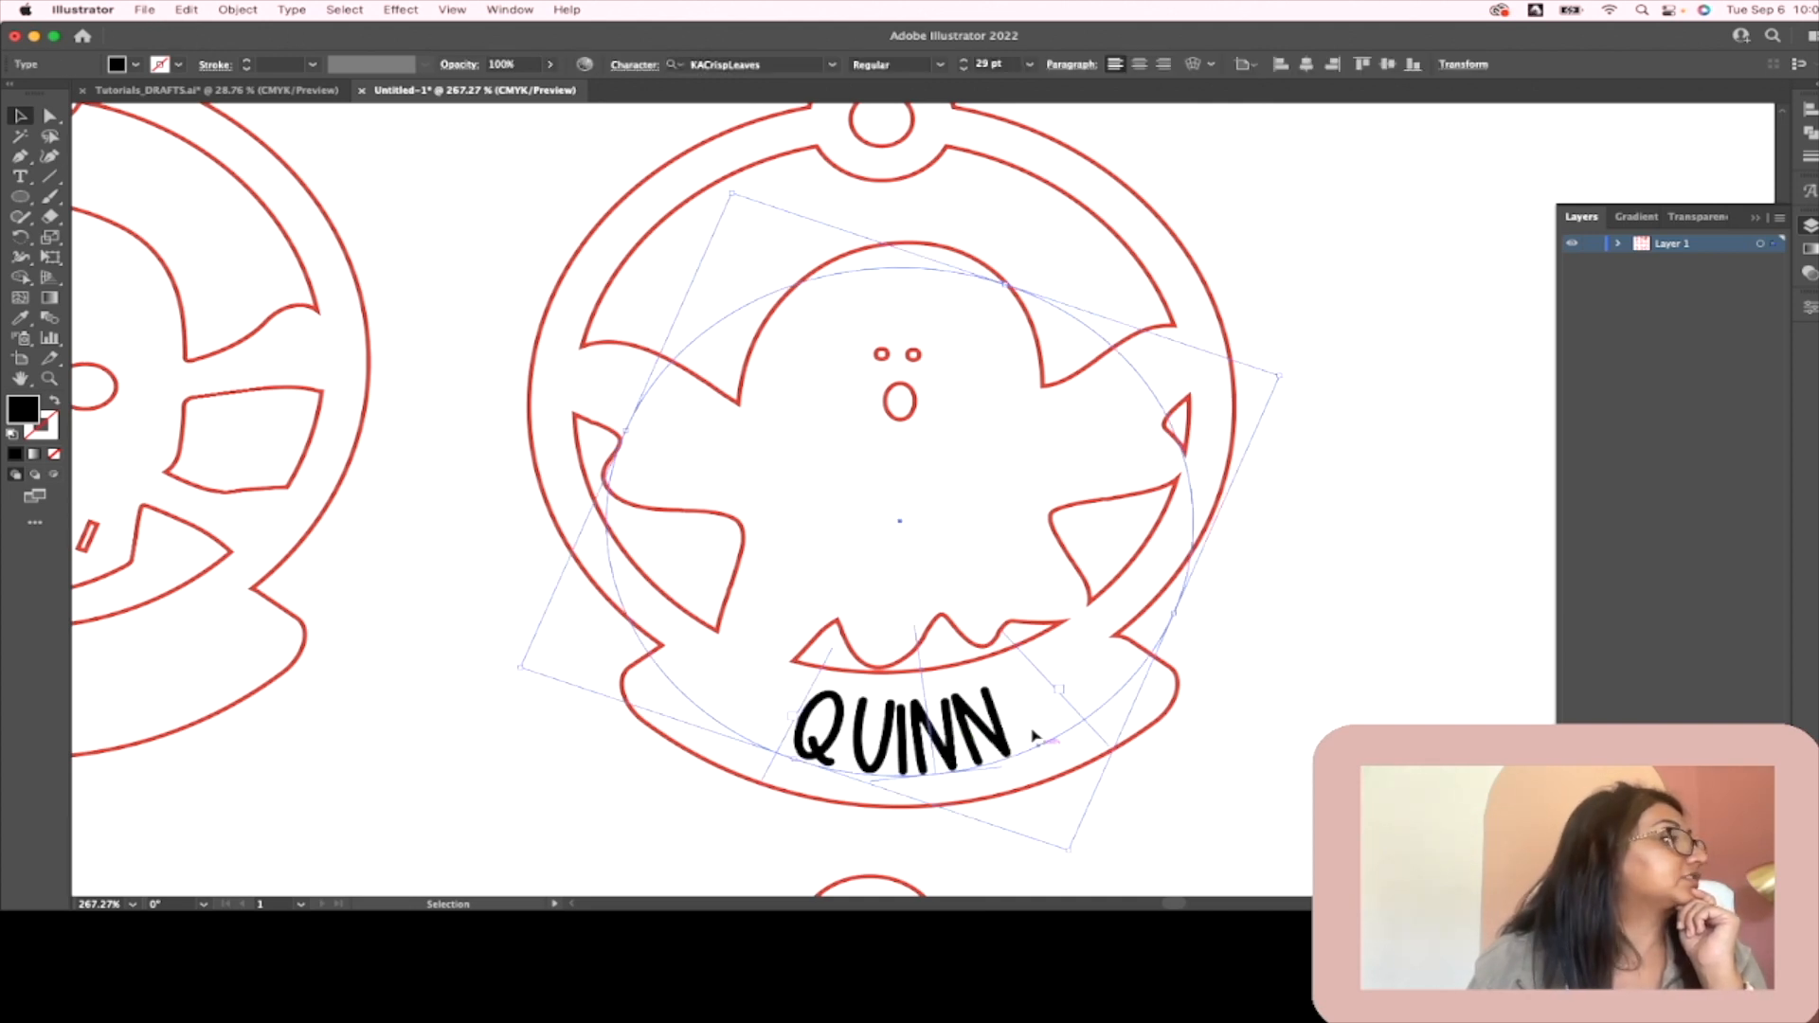
left_click(236, 10)
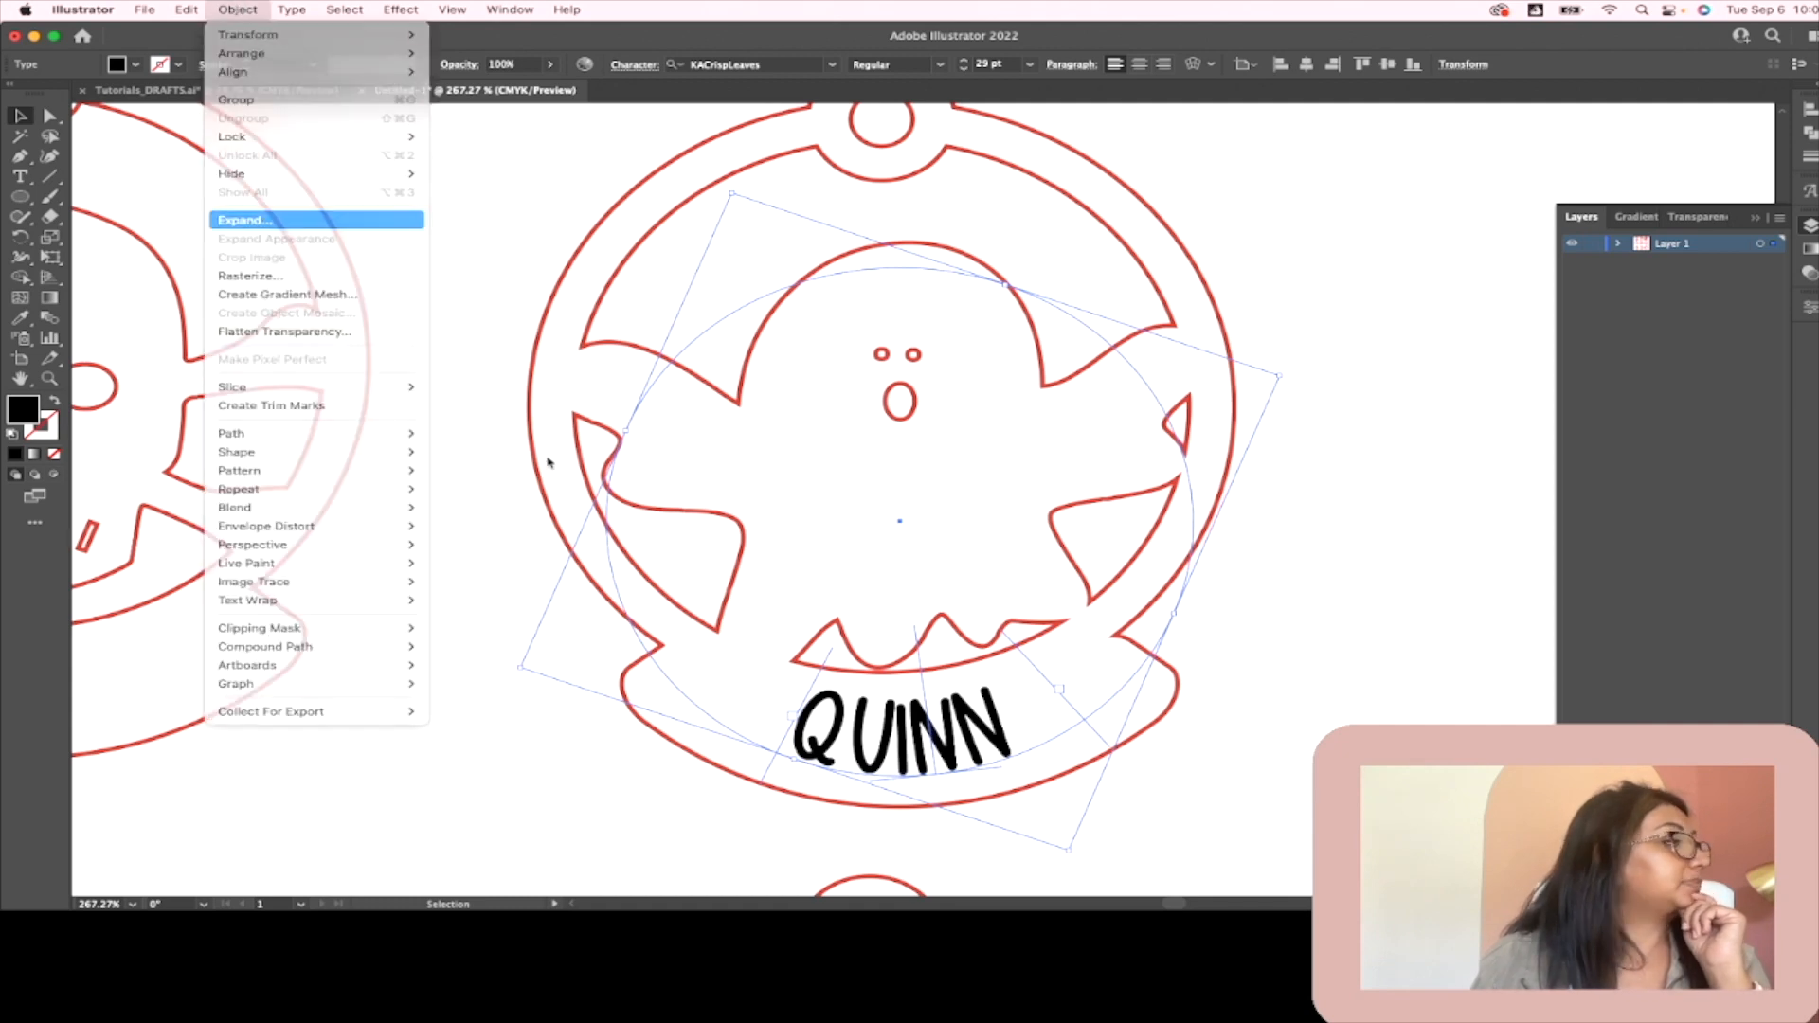
left_click(282, 220)
left_click(995, 572)
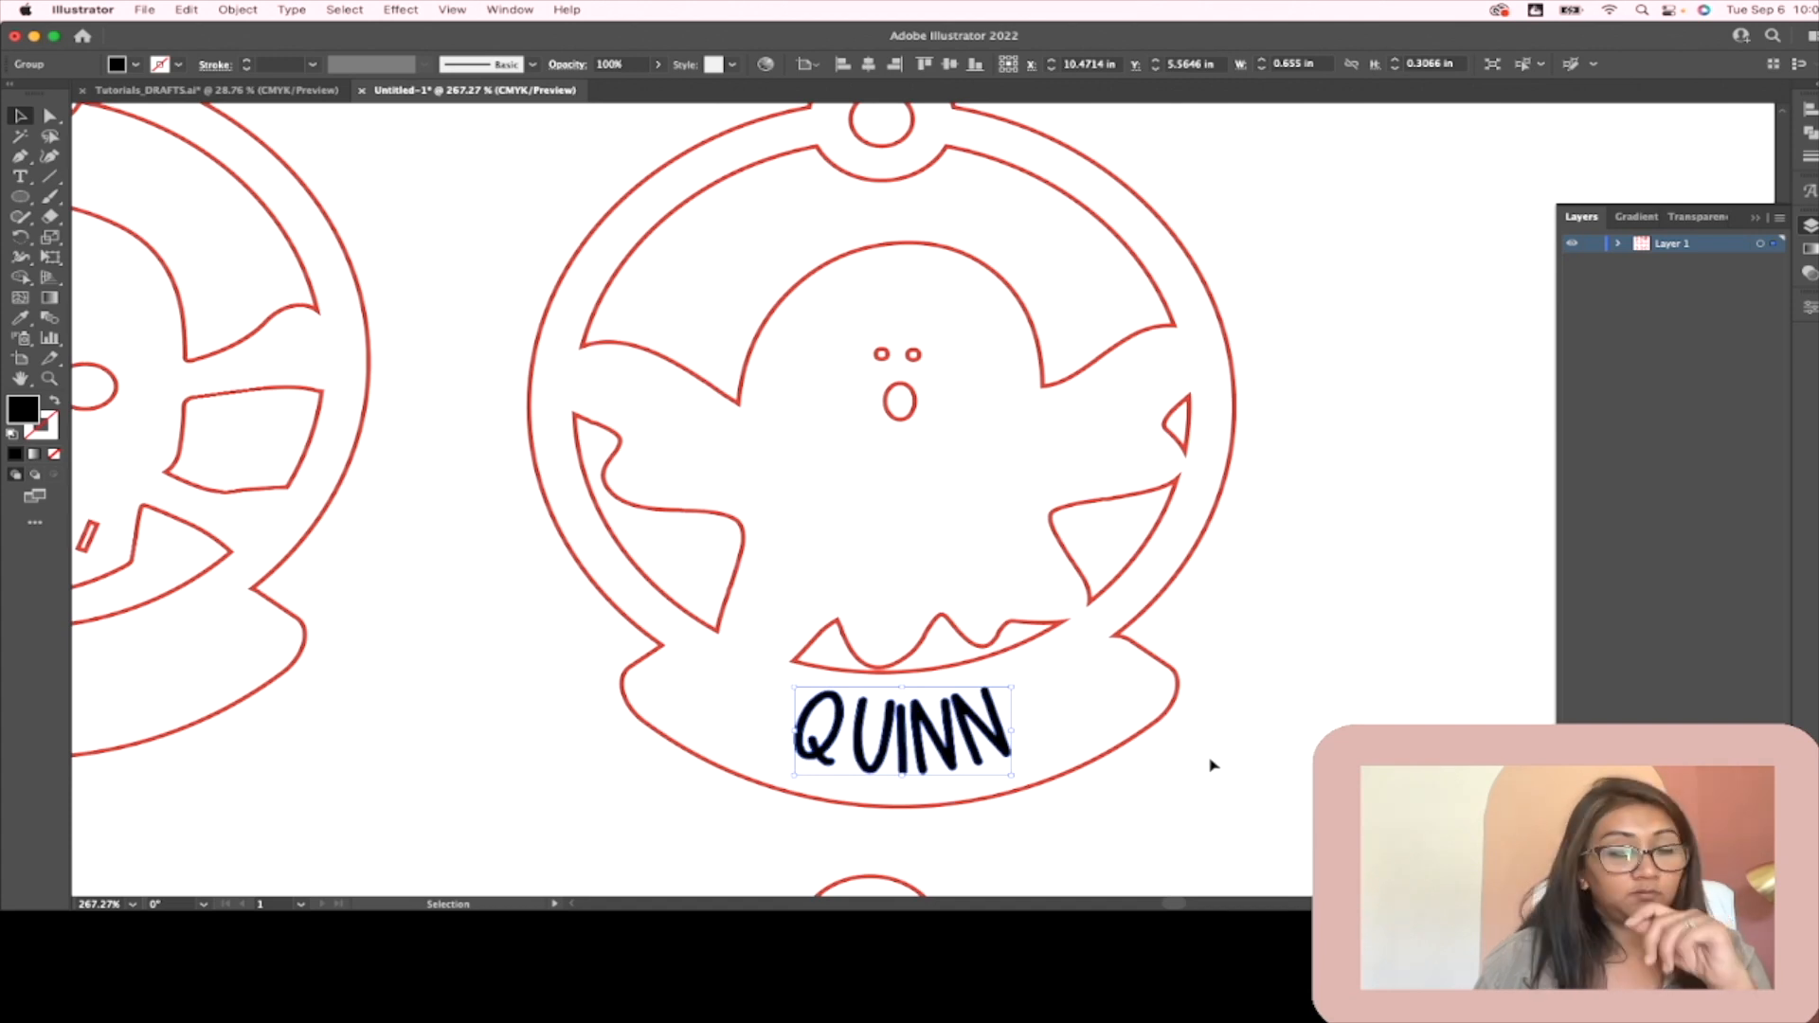
key("super+8")
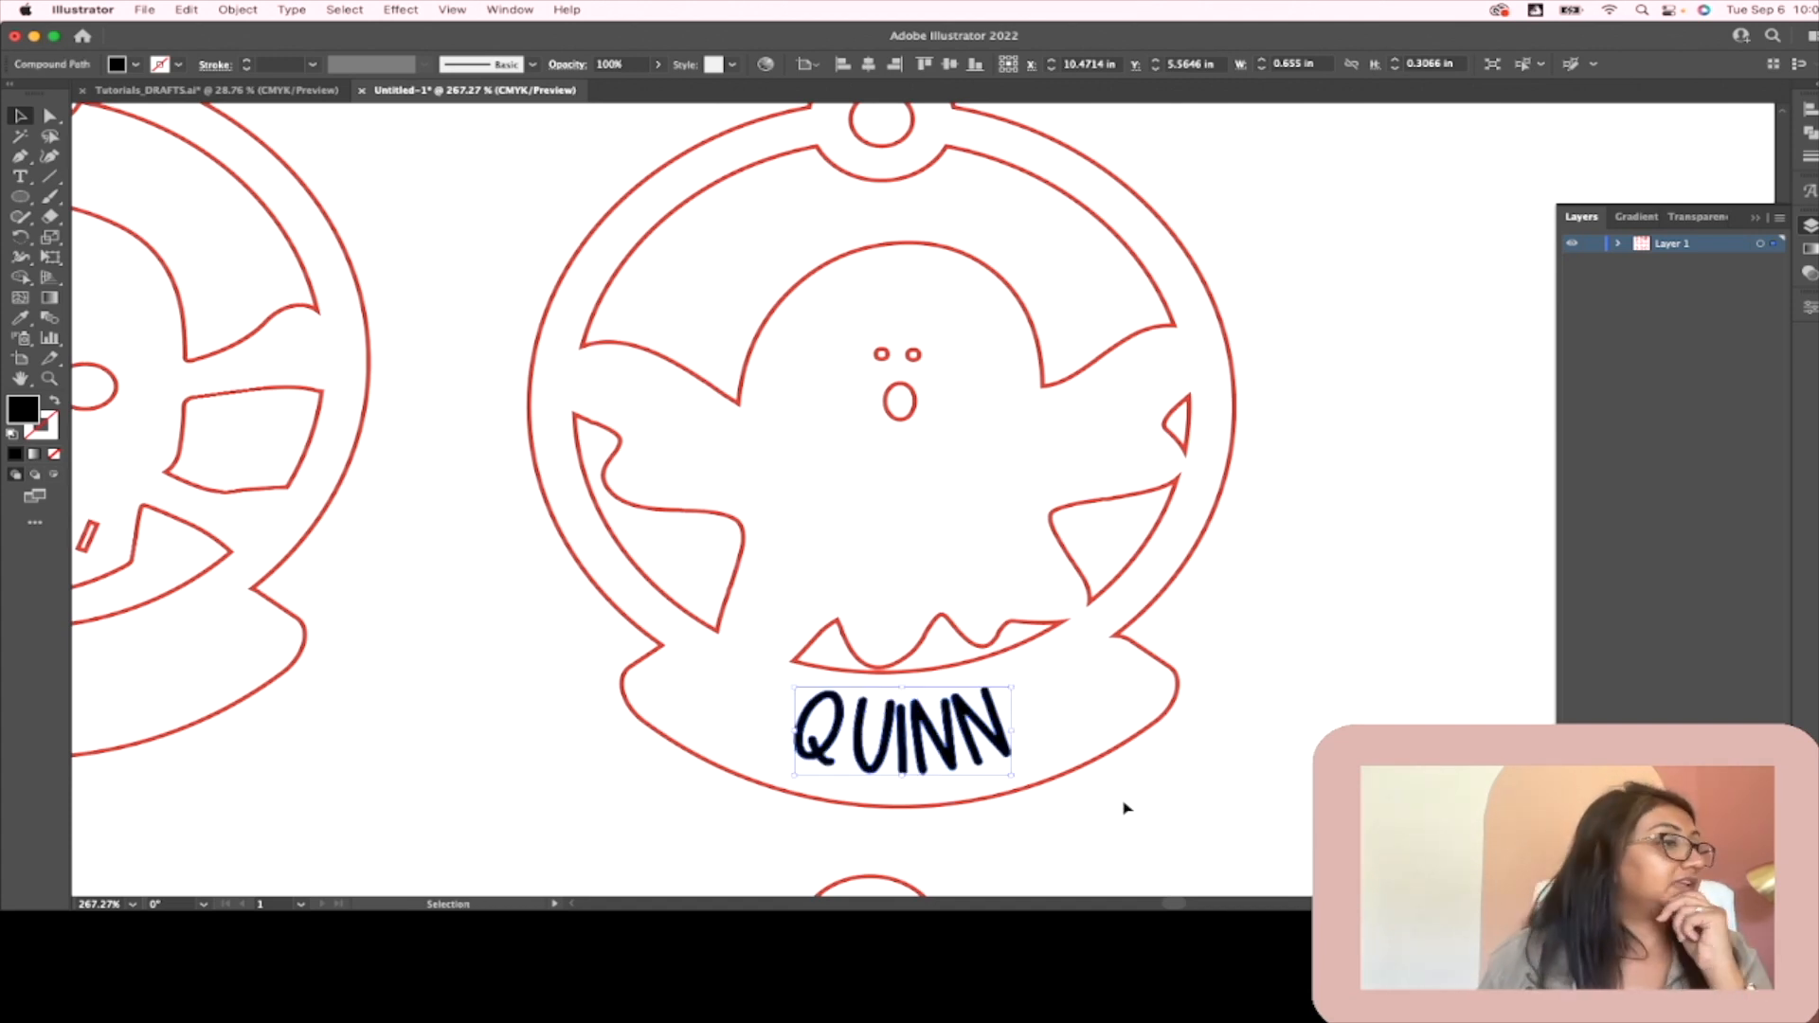
Step: Enlarge the outlined name slightly around its center so it fills more of the ghost ornament's base
left_click_drag(969, 731, 1038, 732)
left_click(1305, 741)
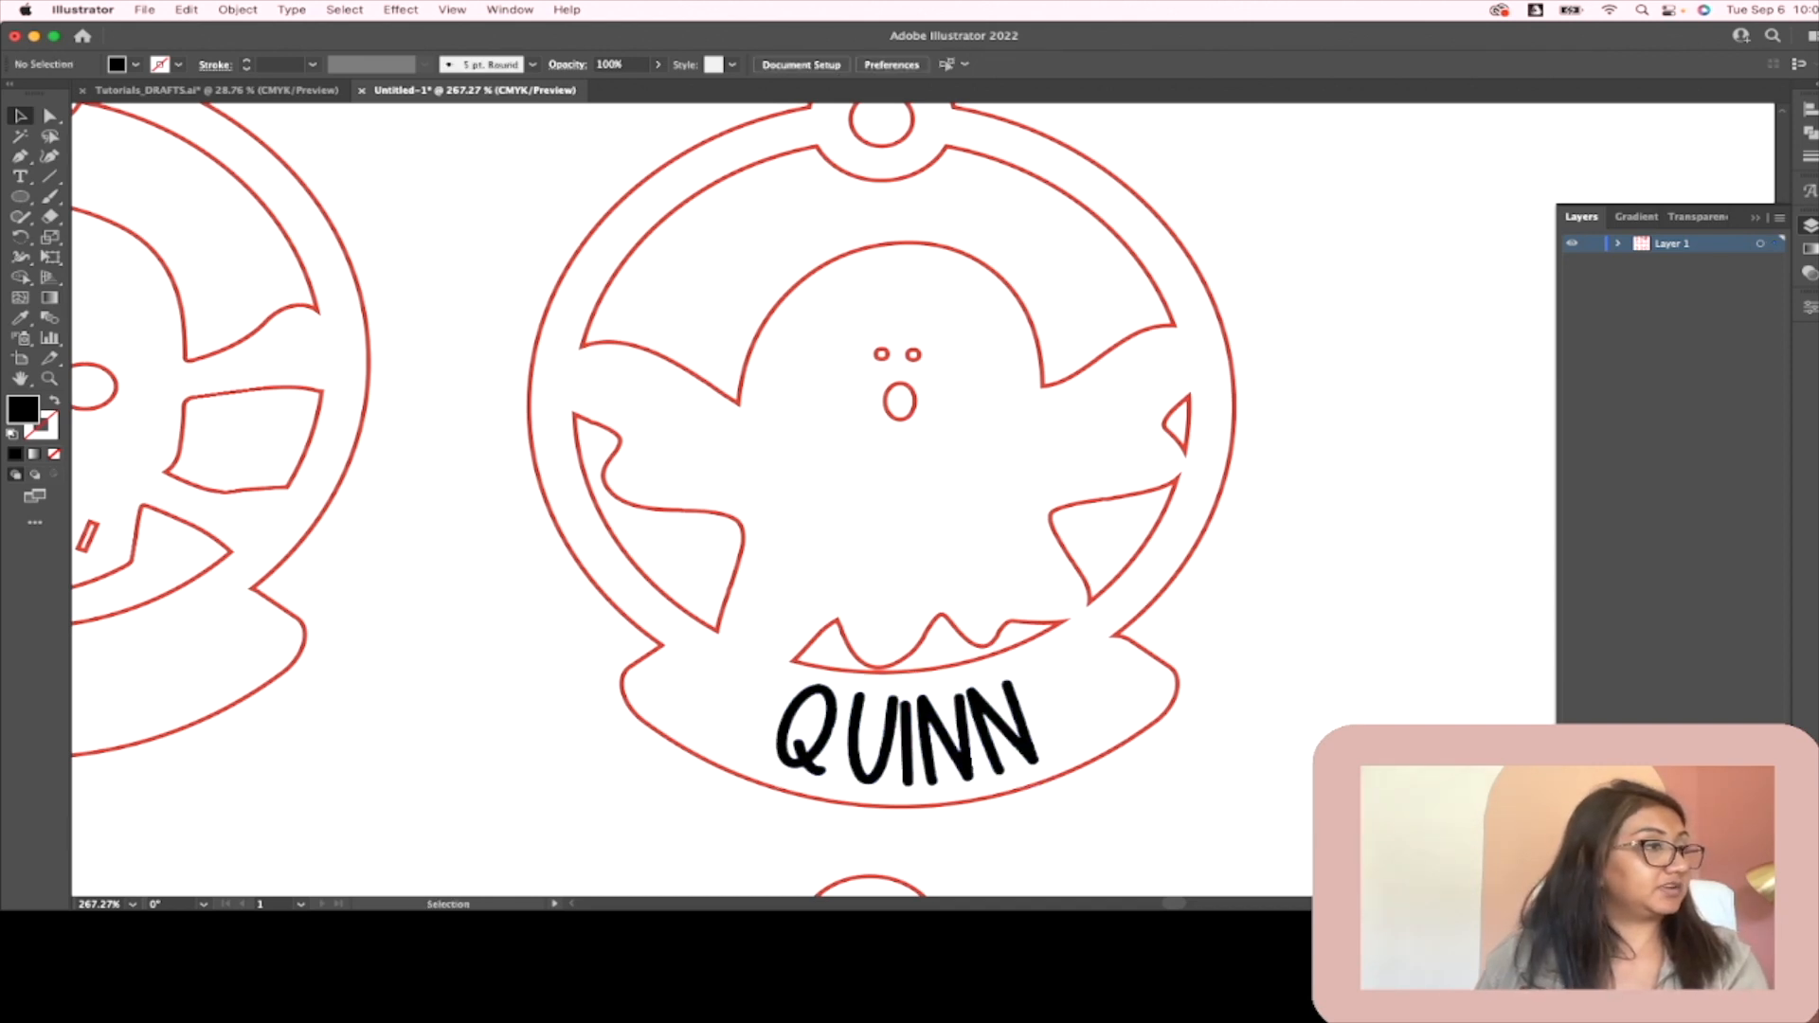
scroll(1305, 806, "down", 3)
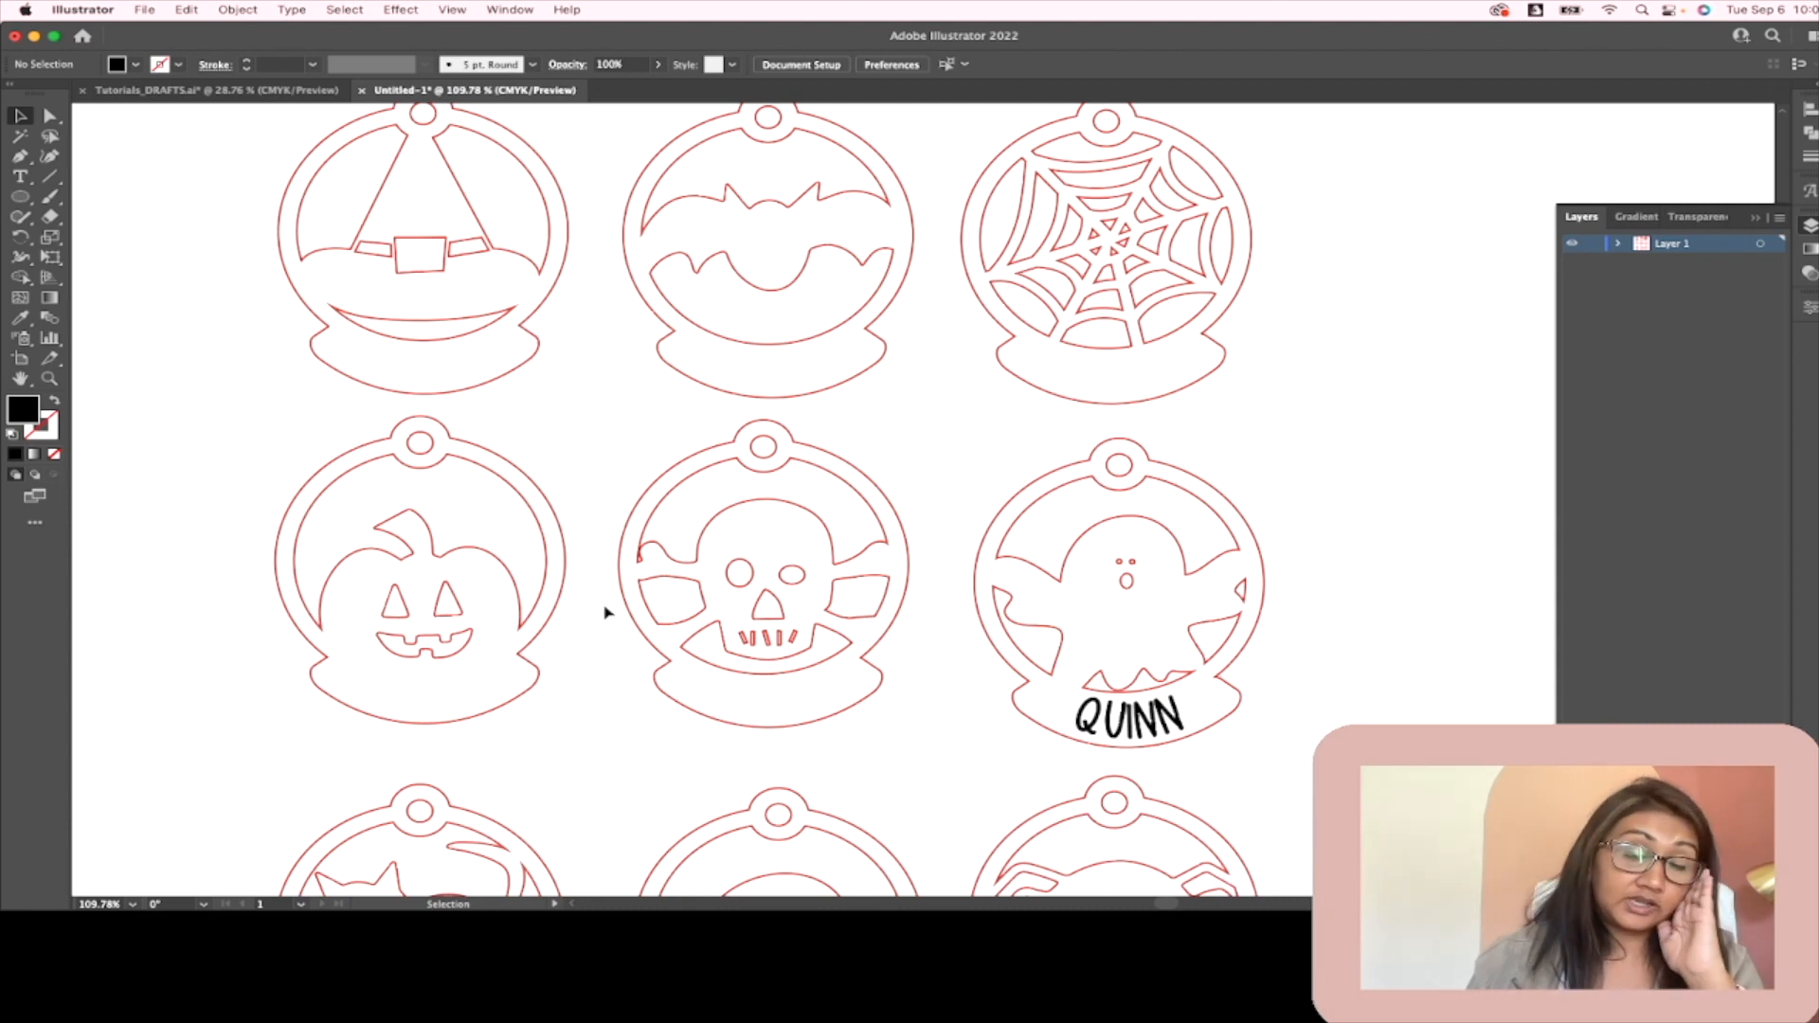
left_click(52, 178)
left_click_drag(1027, 630, 1026, 364)
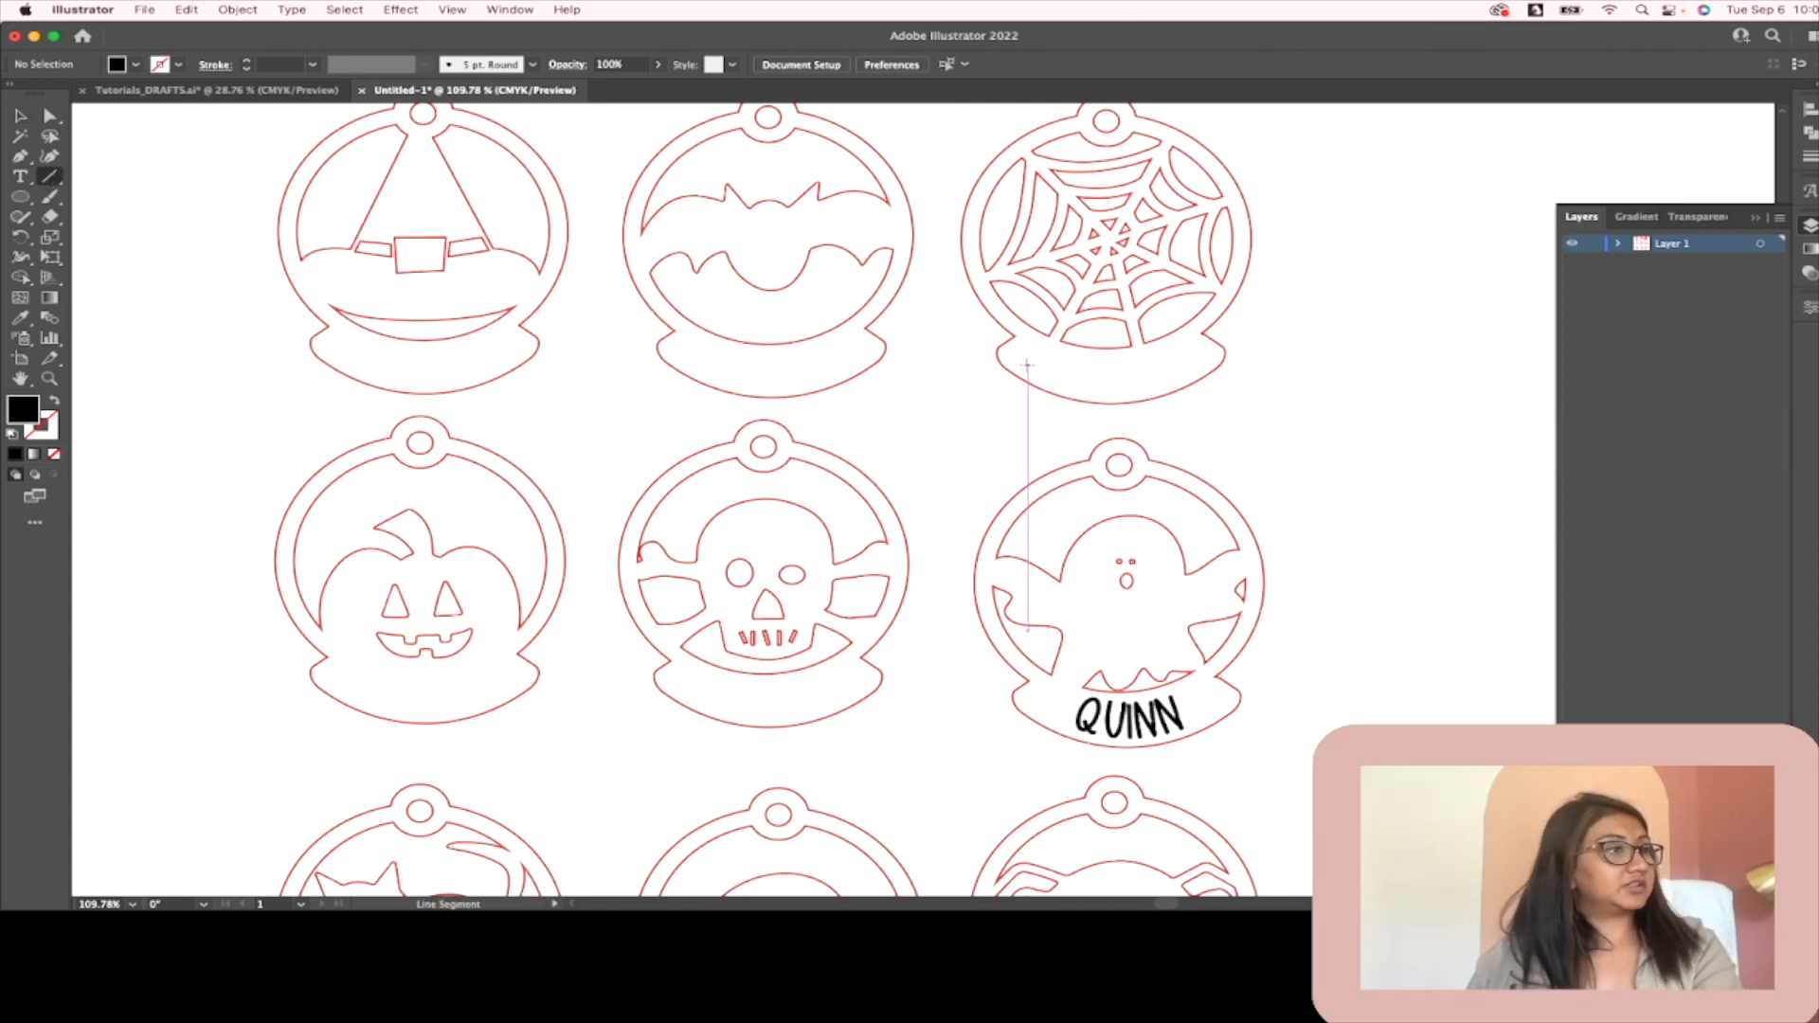
left_click(1023, 359)
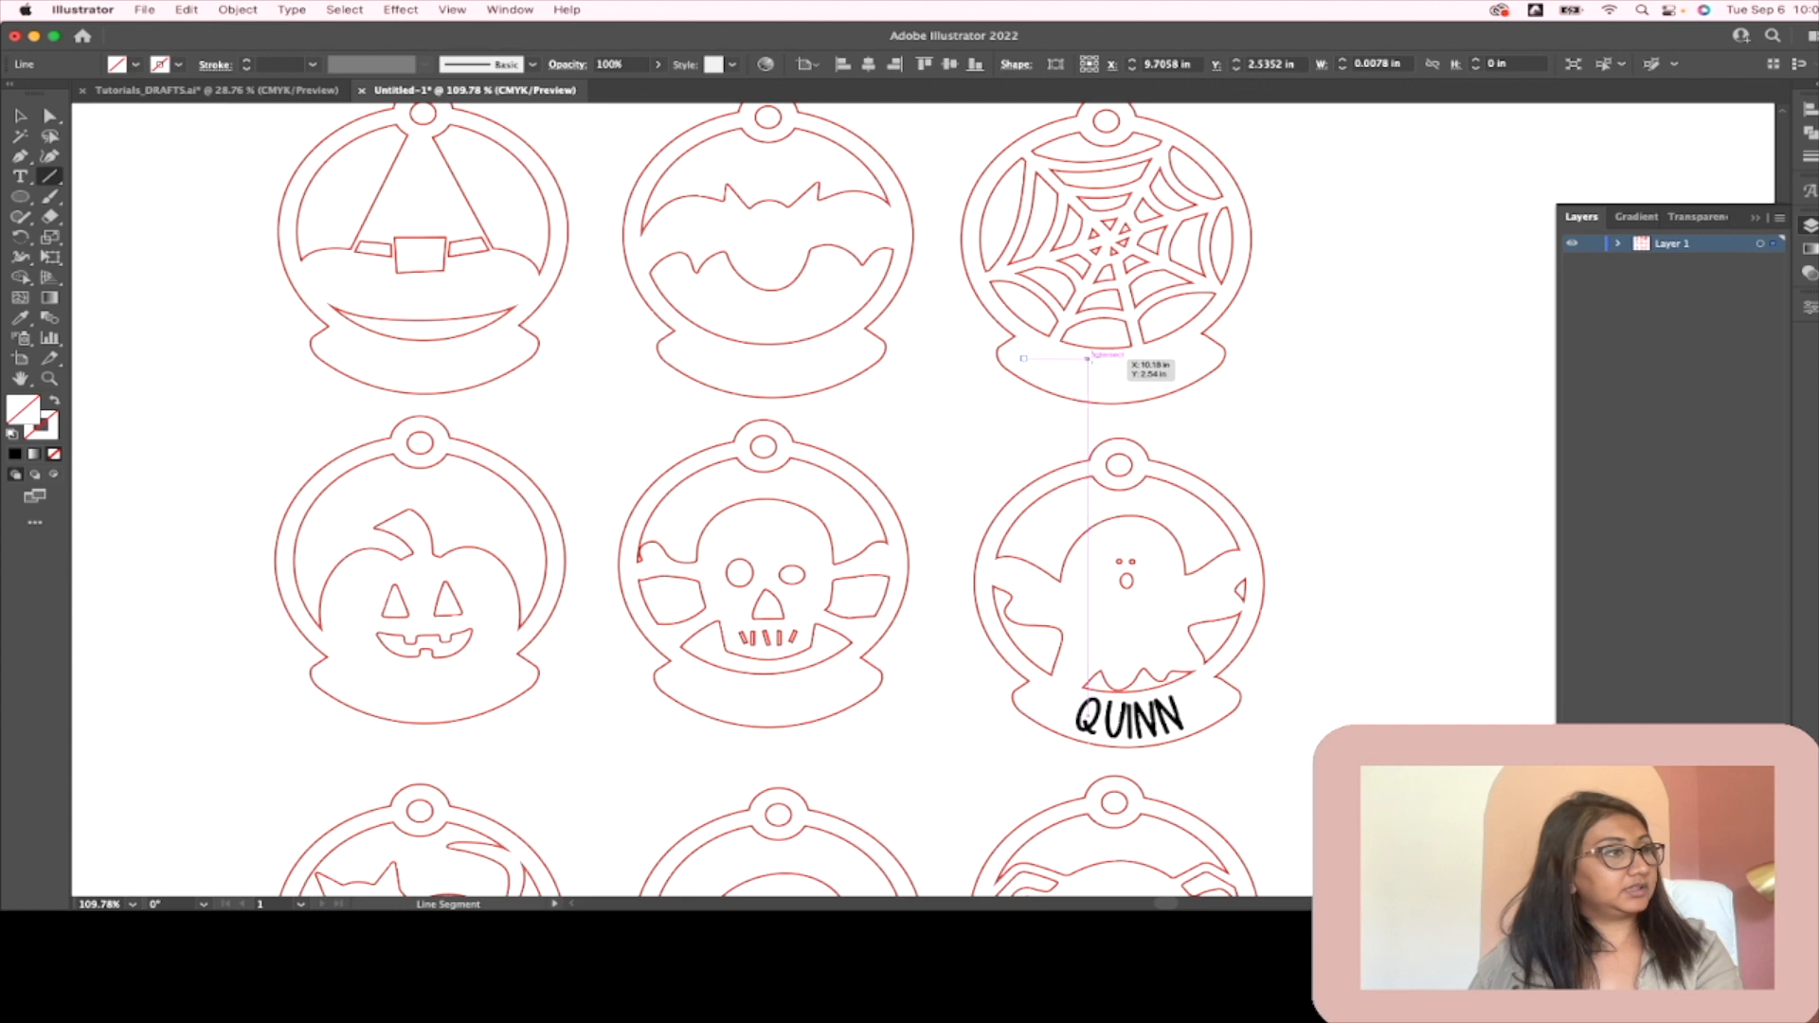
left_click(1198, 353)
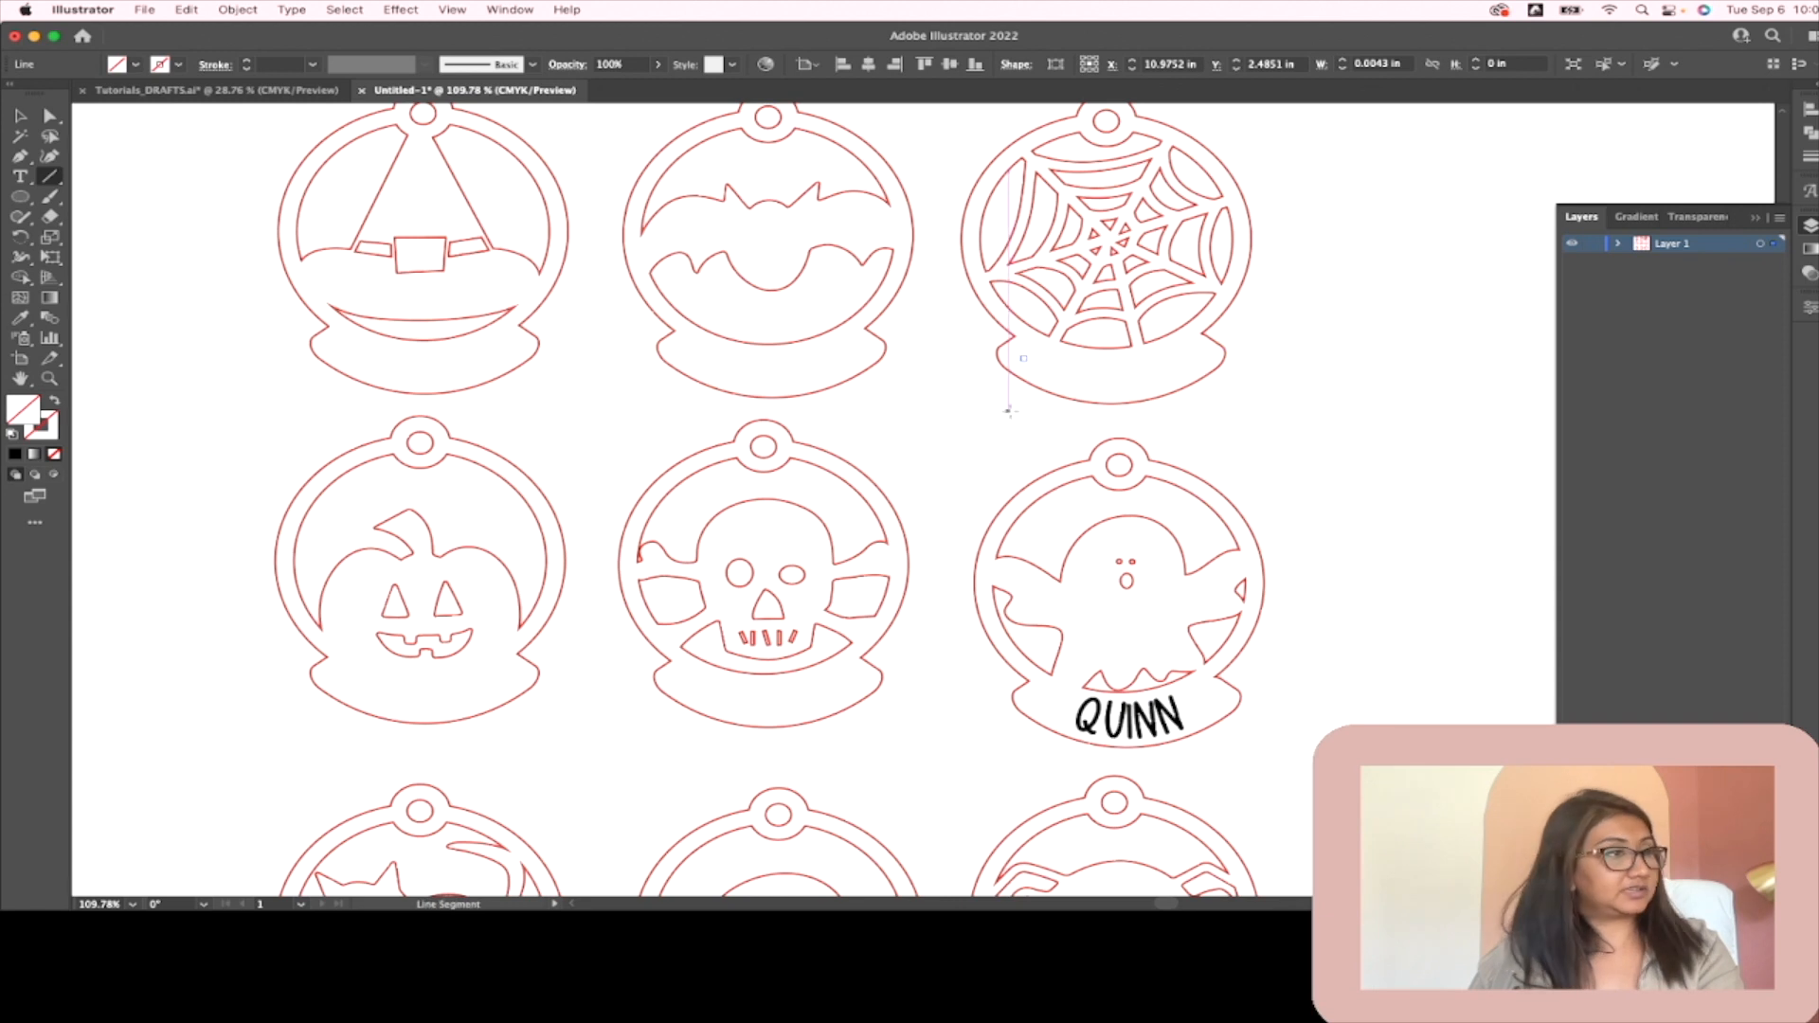
key("super+z")
key("super+z")
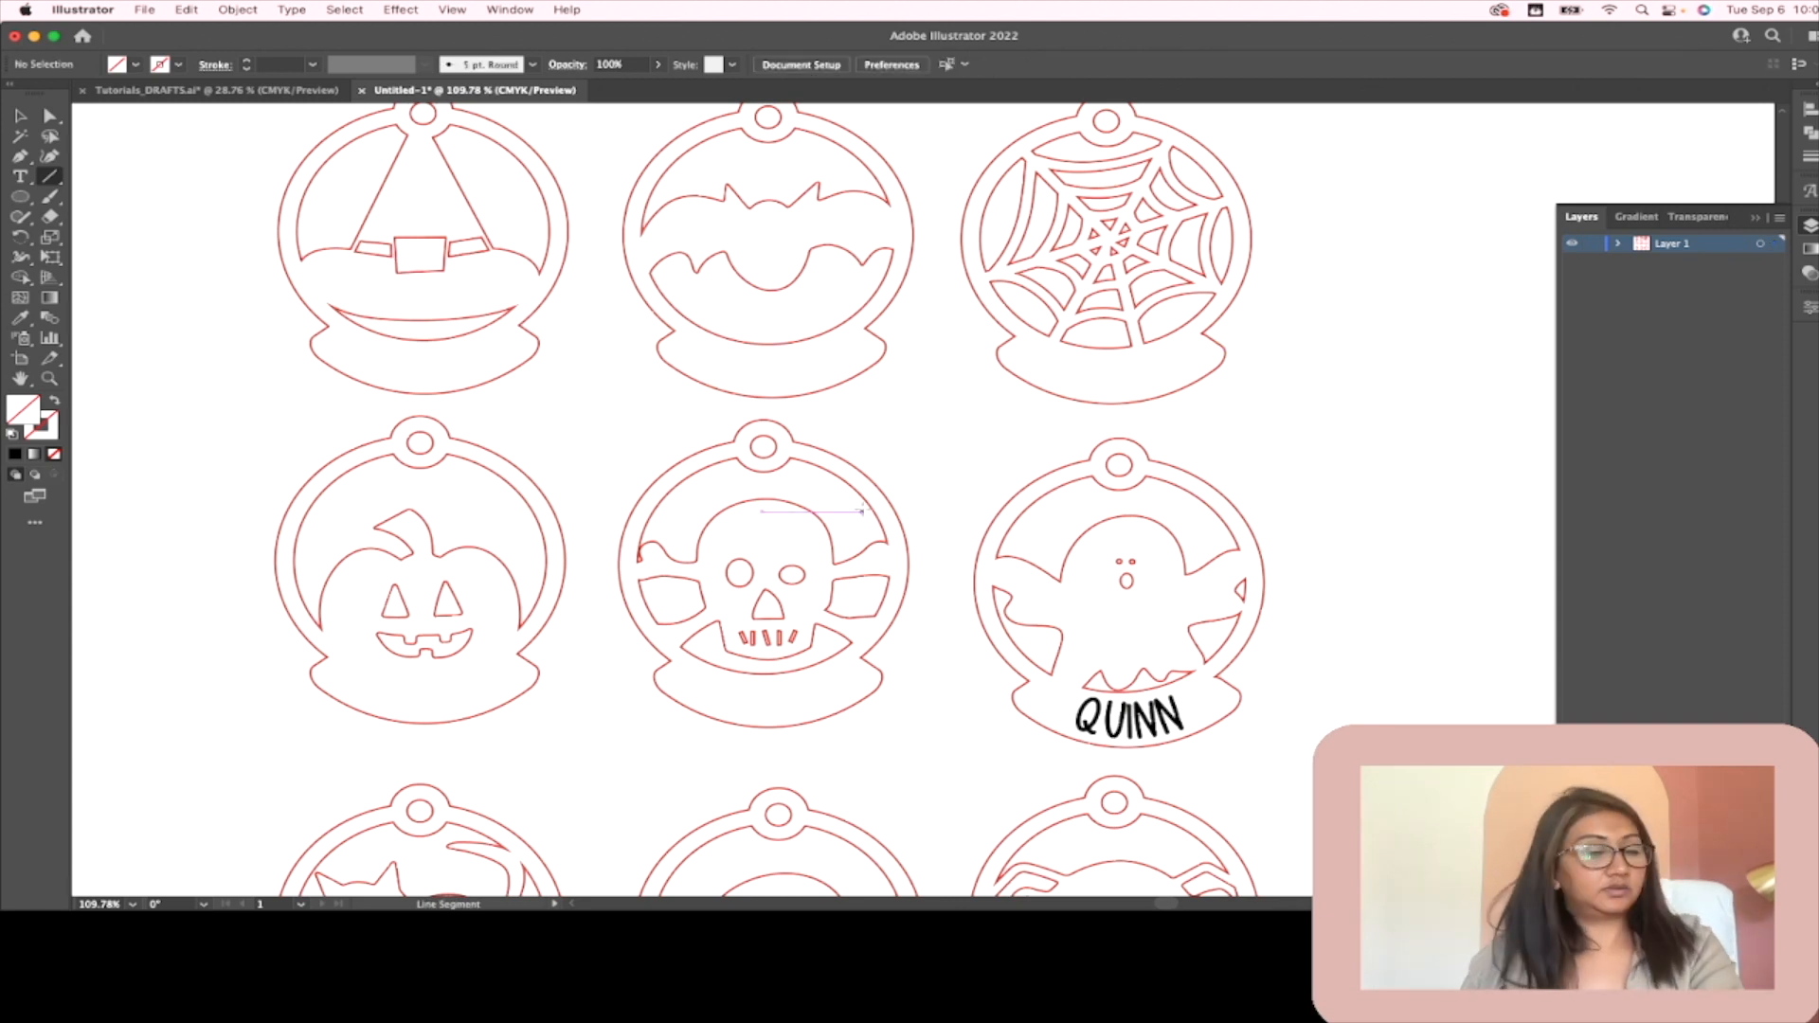
Step: Draw a horizontal line about 1.24 in long across the spiderweb ornament's base and bend it into a downward arc following the lower edge
left_click_drag(1028, 630, 1196, 355)
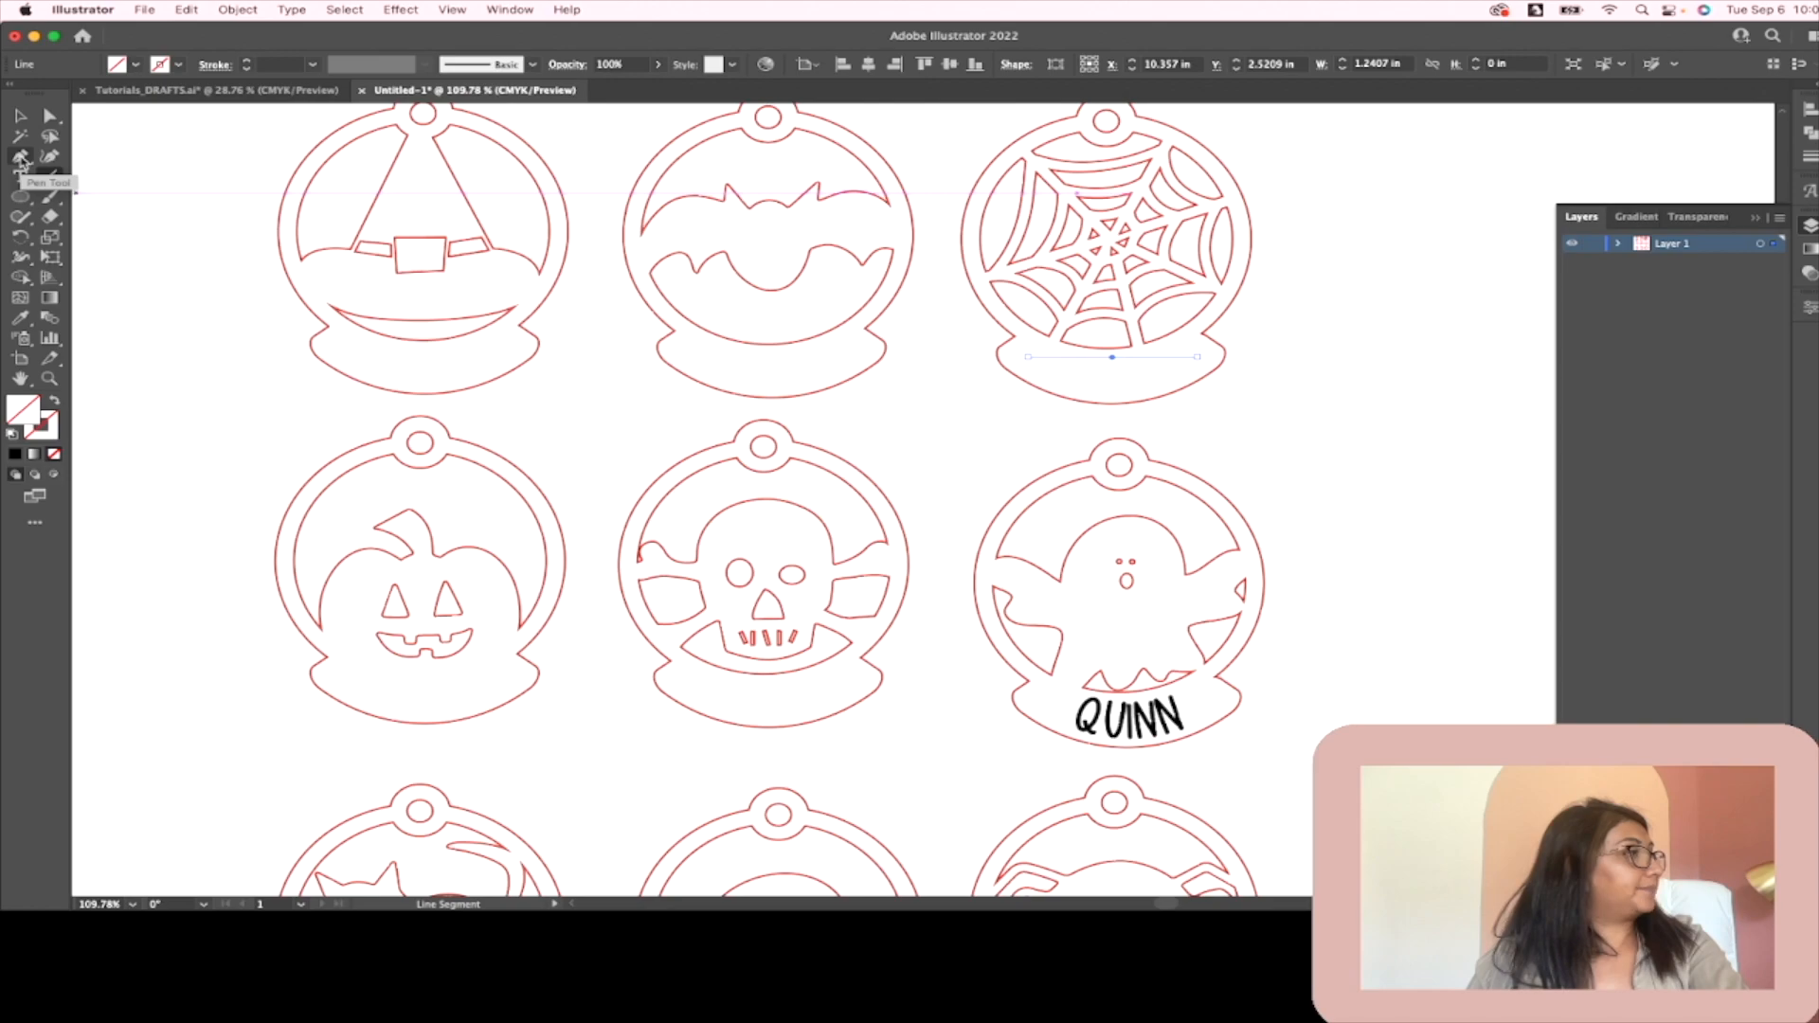
left_click(21, 159)
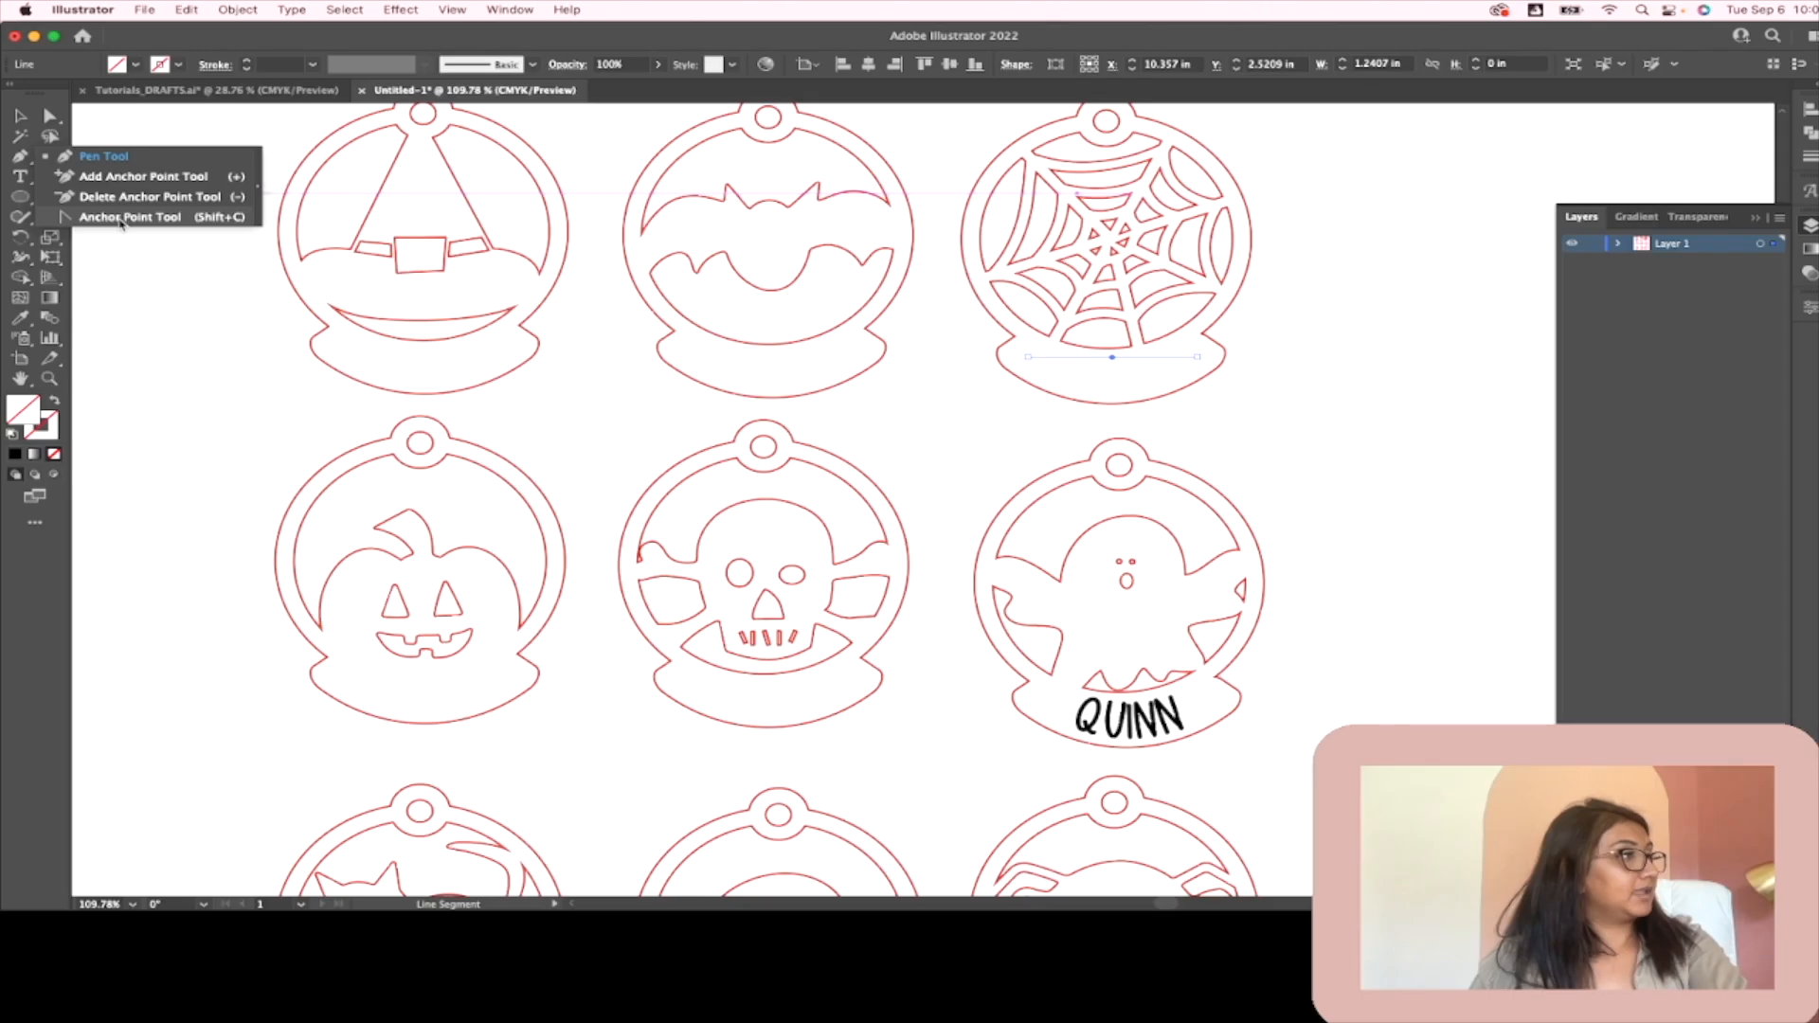
left_click(241, 365)
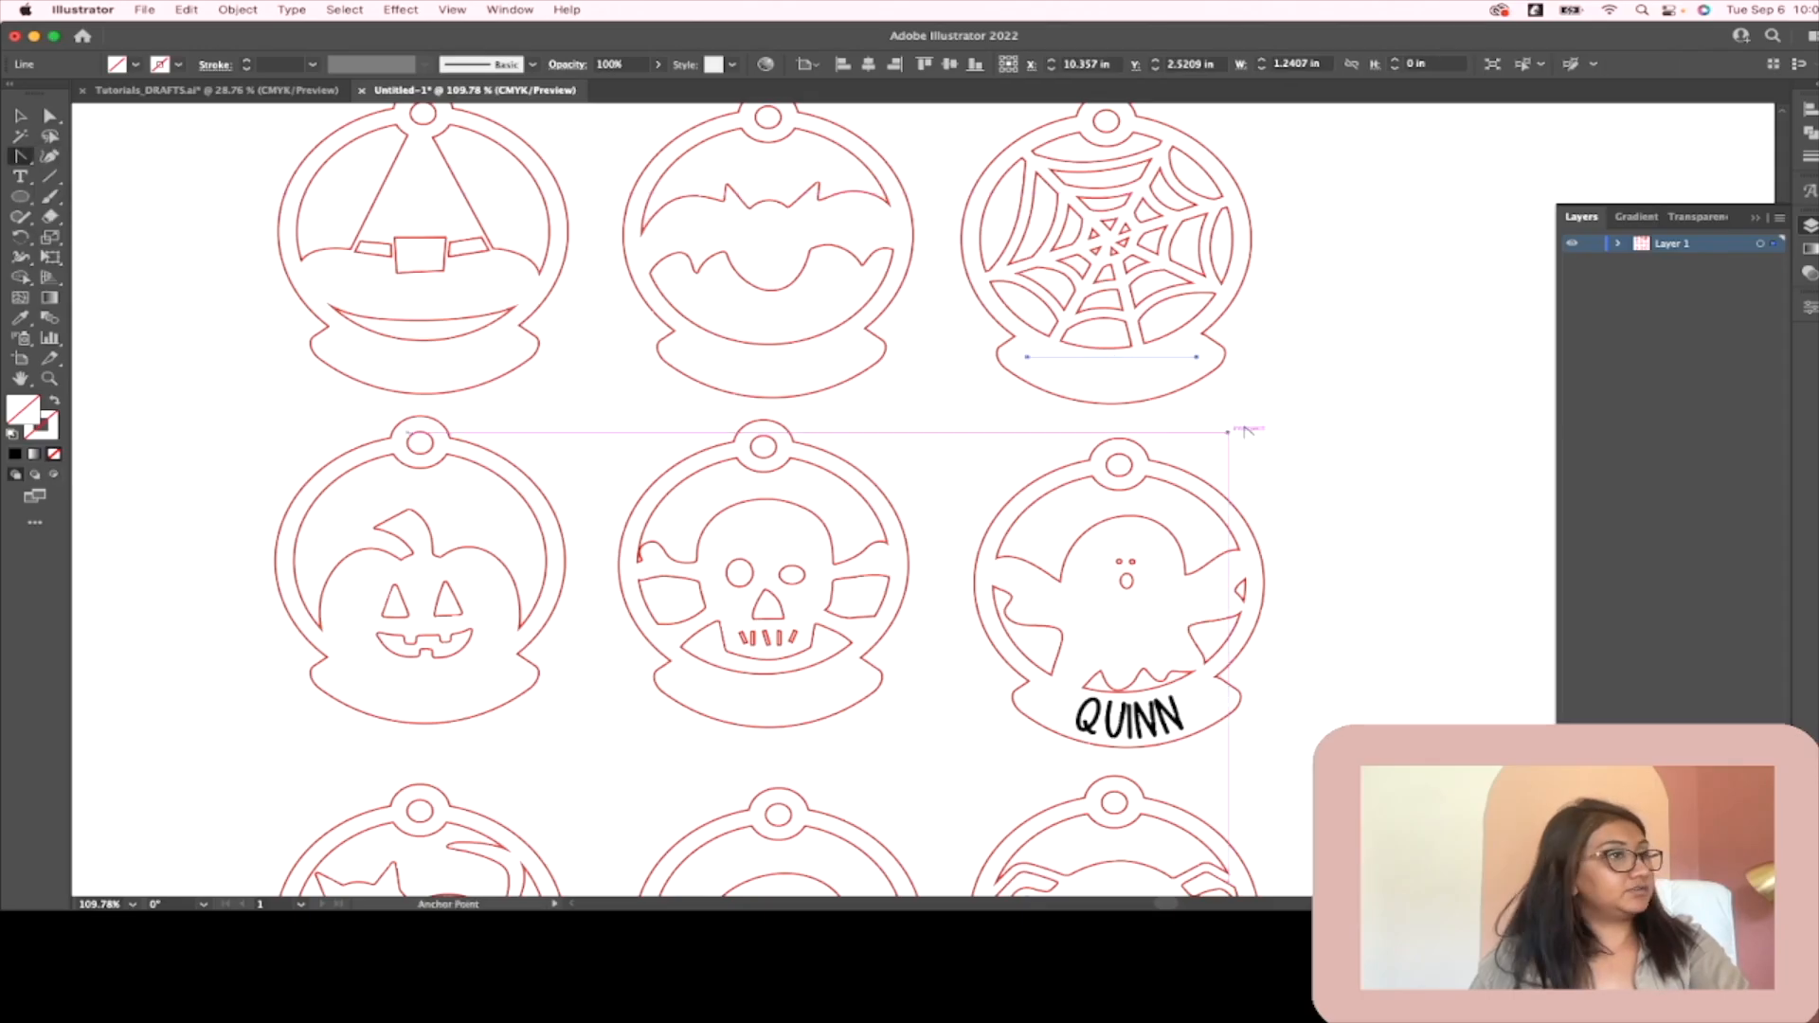
left_click(1115, 365)
scroll(1119, 365, "up", 5)
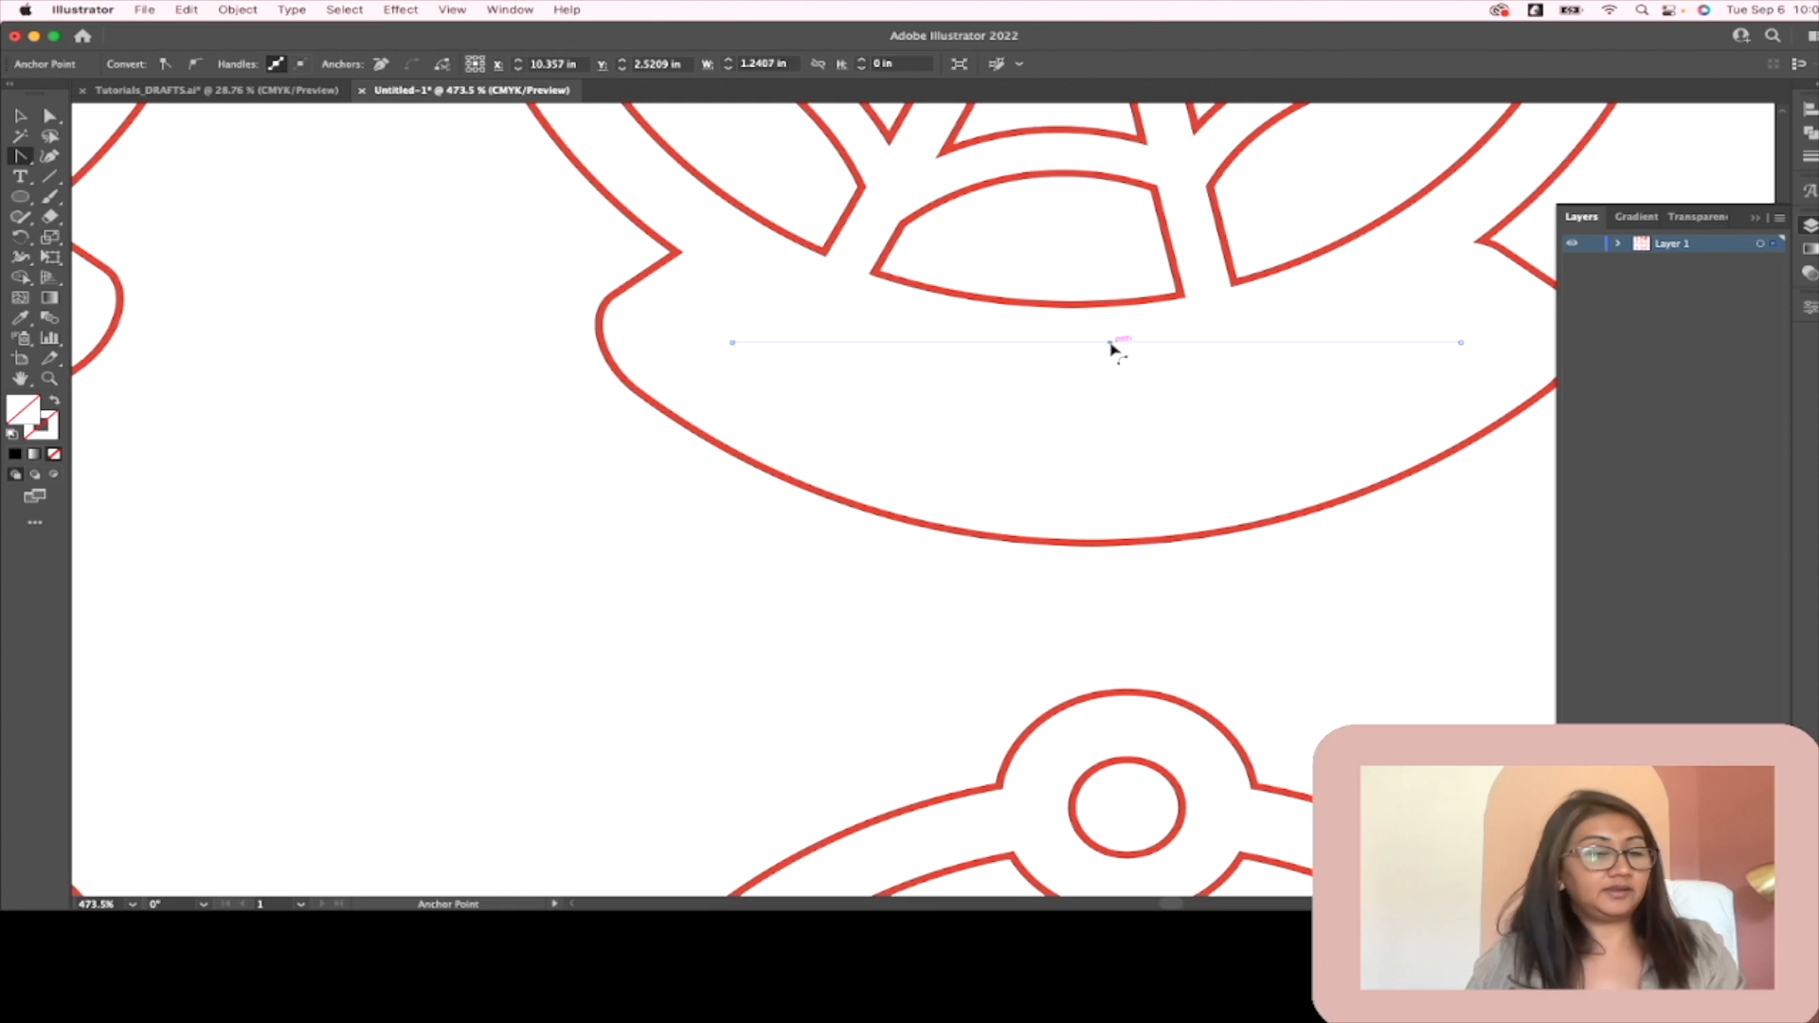
left_click_drag(1110, 343, 1110, 451)
key("a")
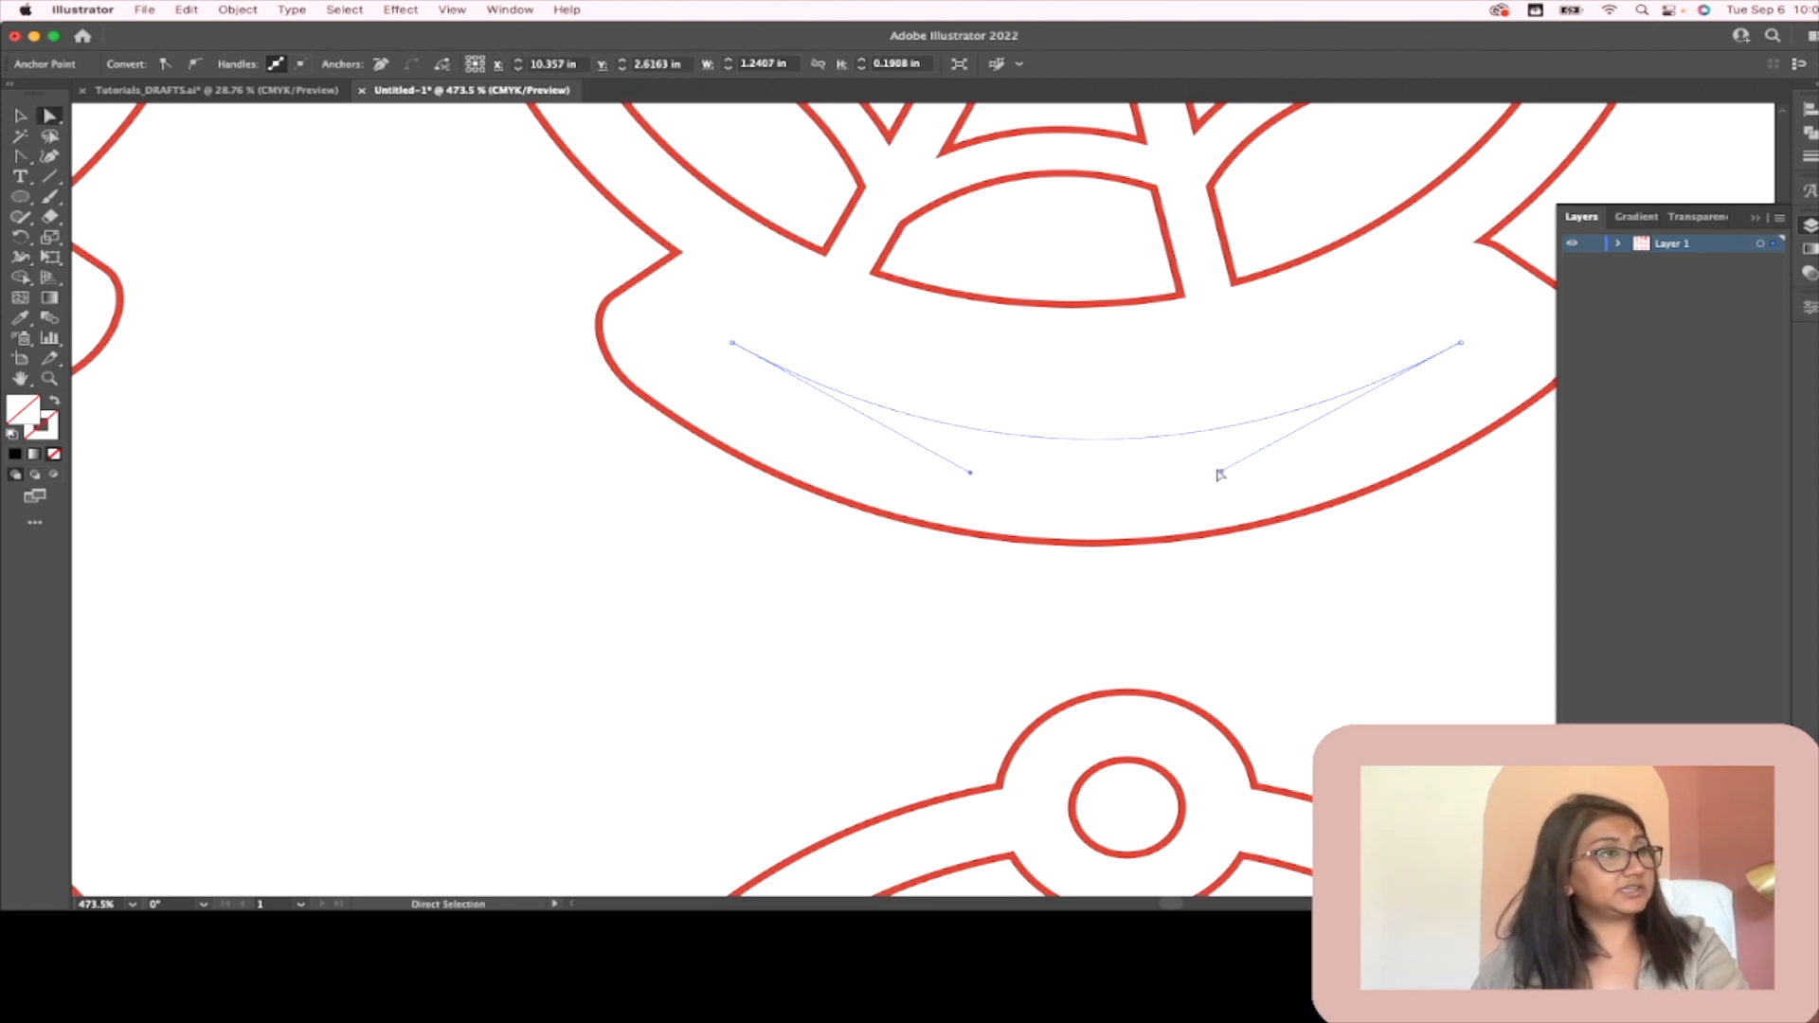
Step: Give the curved line in the spiderweb ornament's base a black 1 pt stroke
left_click(1174, 461)
left_click(20, 115)
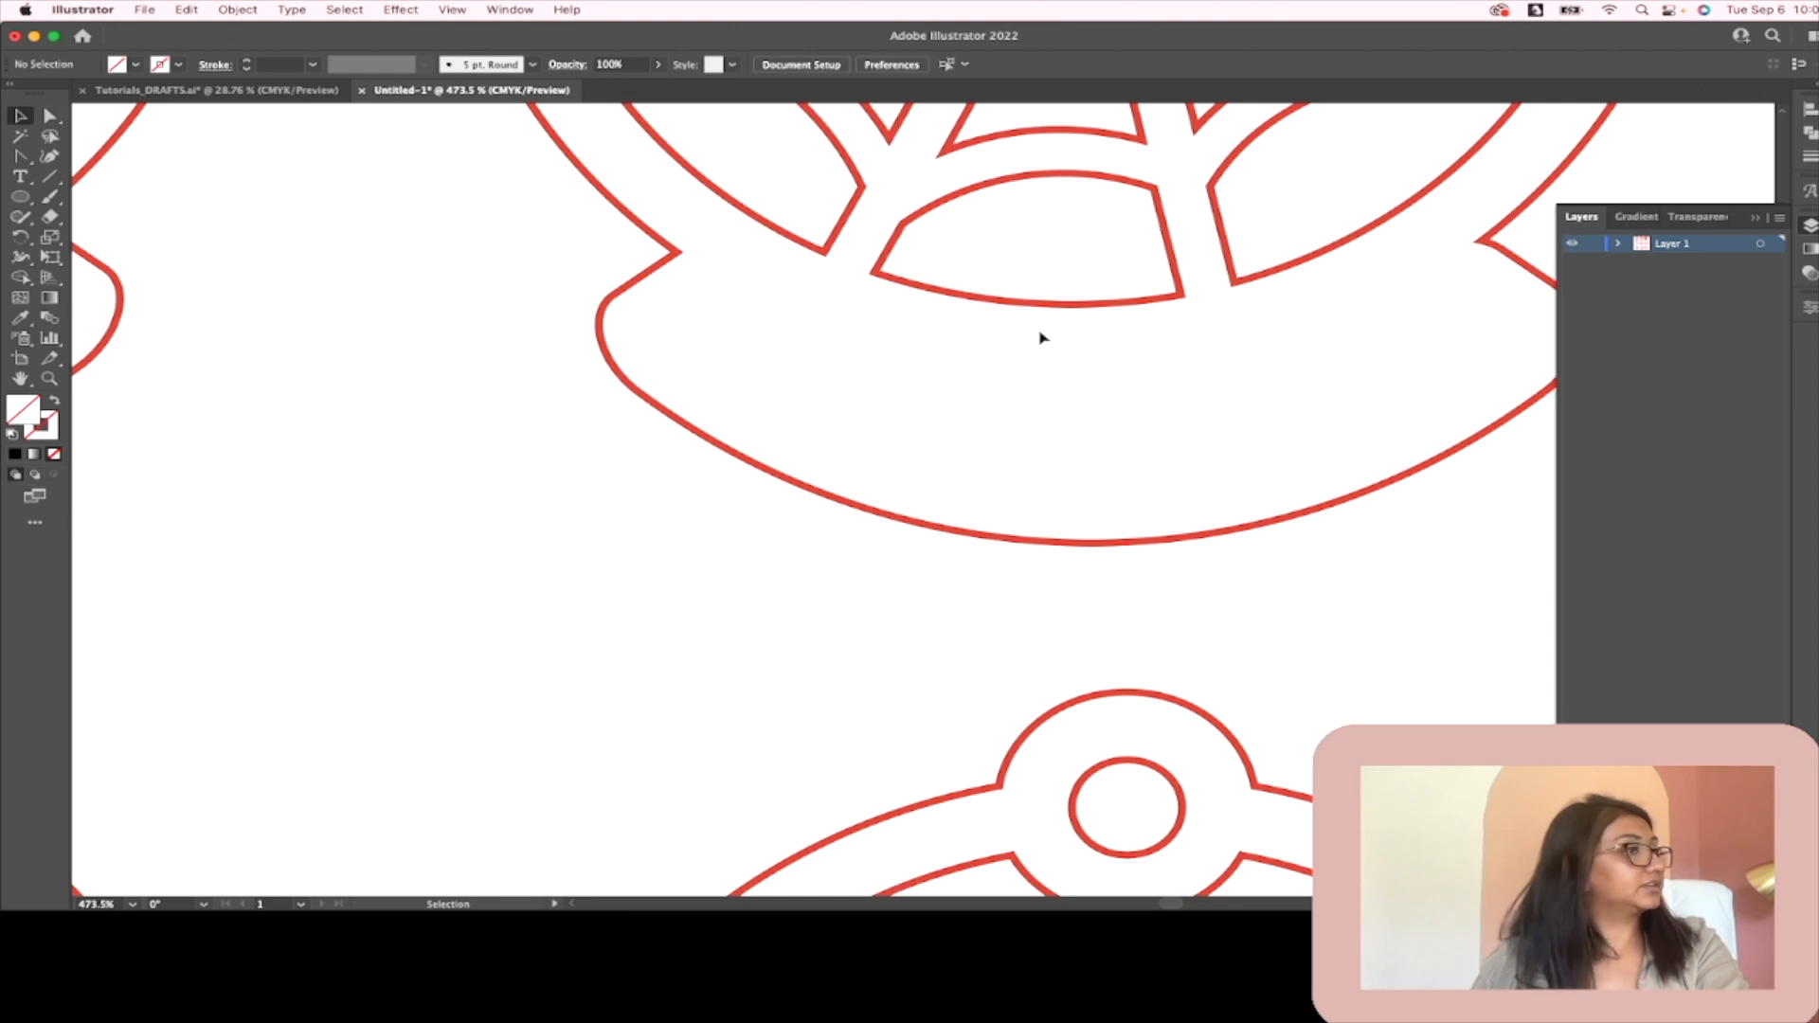
left_click(1152, 428)
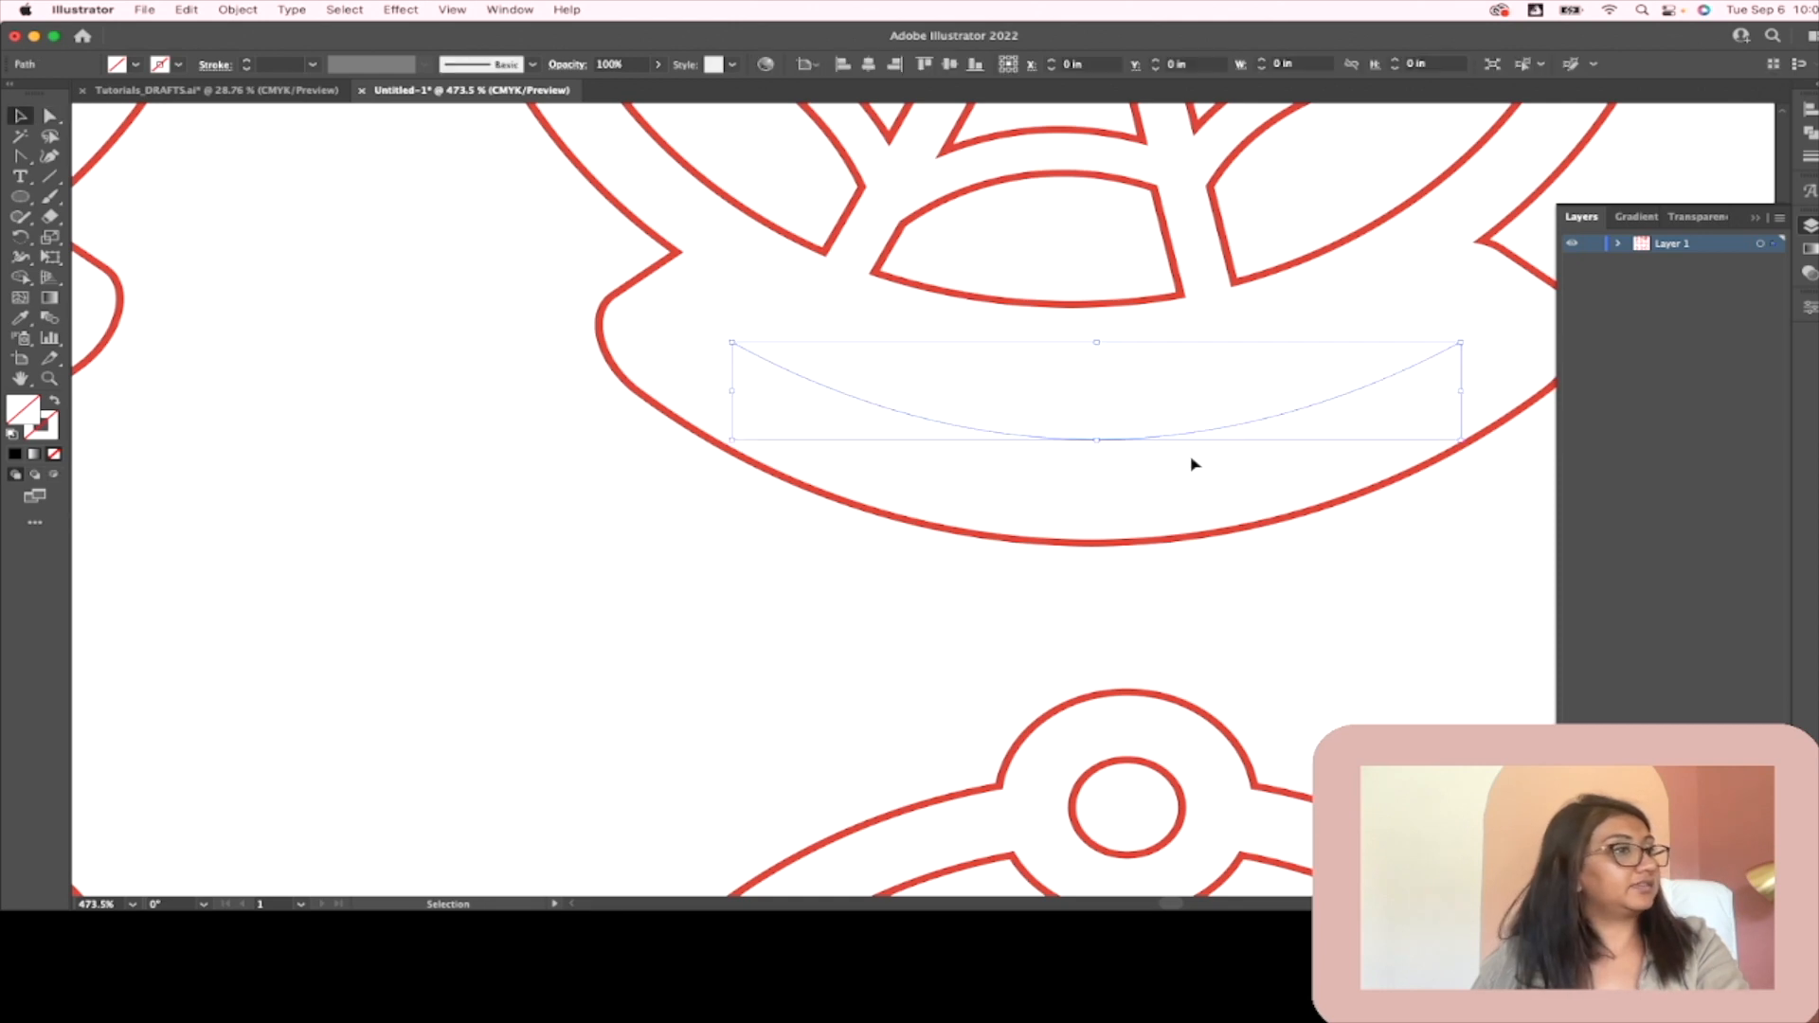
left_click(178, 65)
left_click(52, 97)
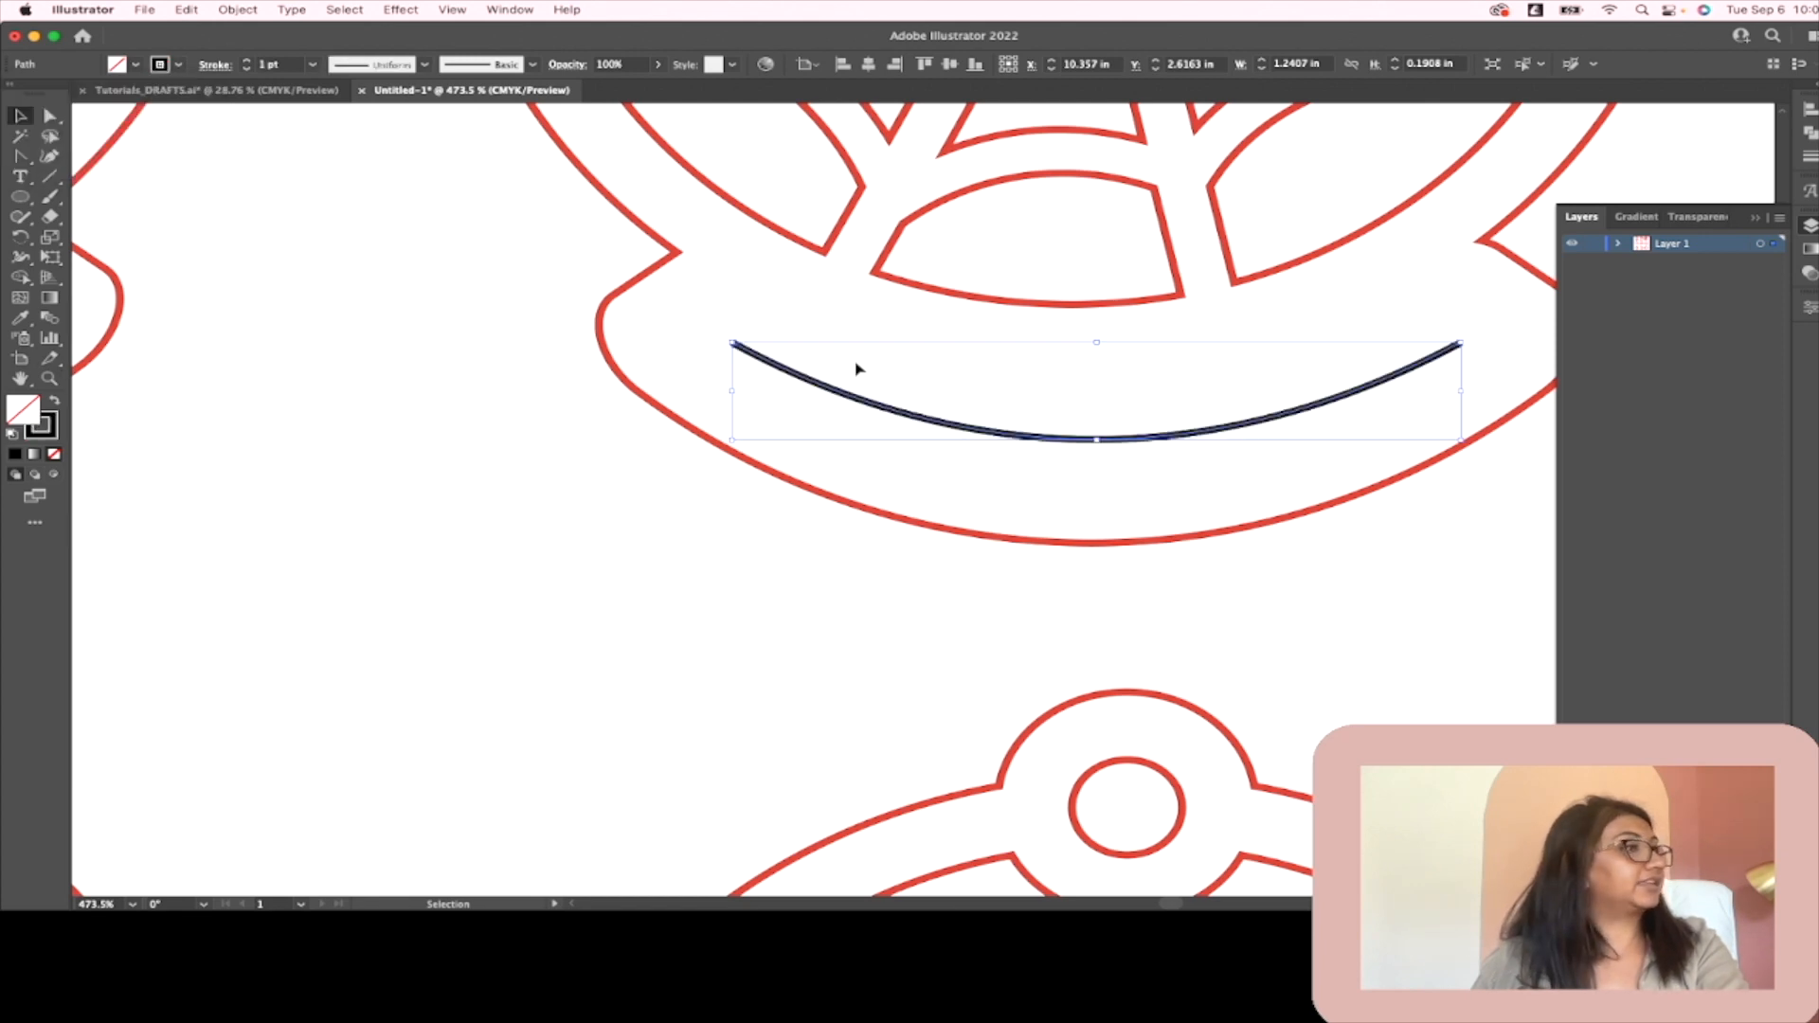
Step: Adjust both direction handles of the curved line to deepen its arc toward the base's lower edge
left_click(50, 115)
left_click(1103, 439)
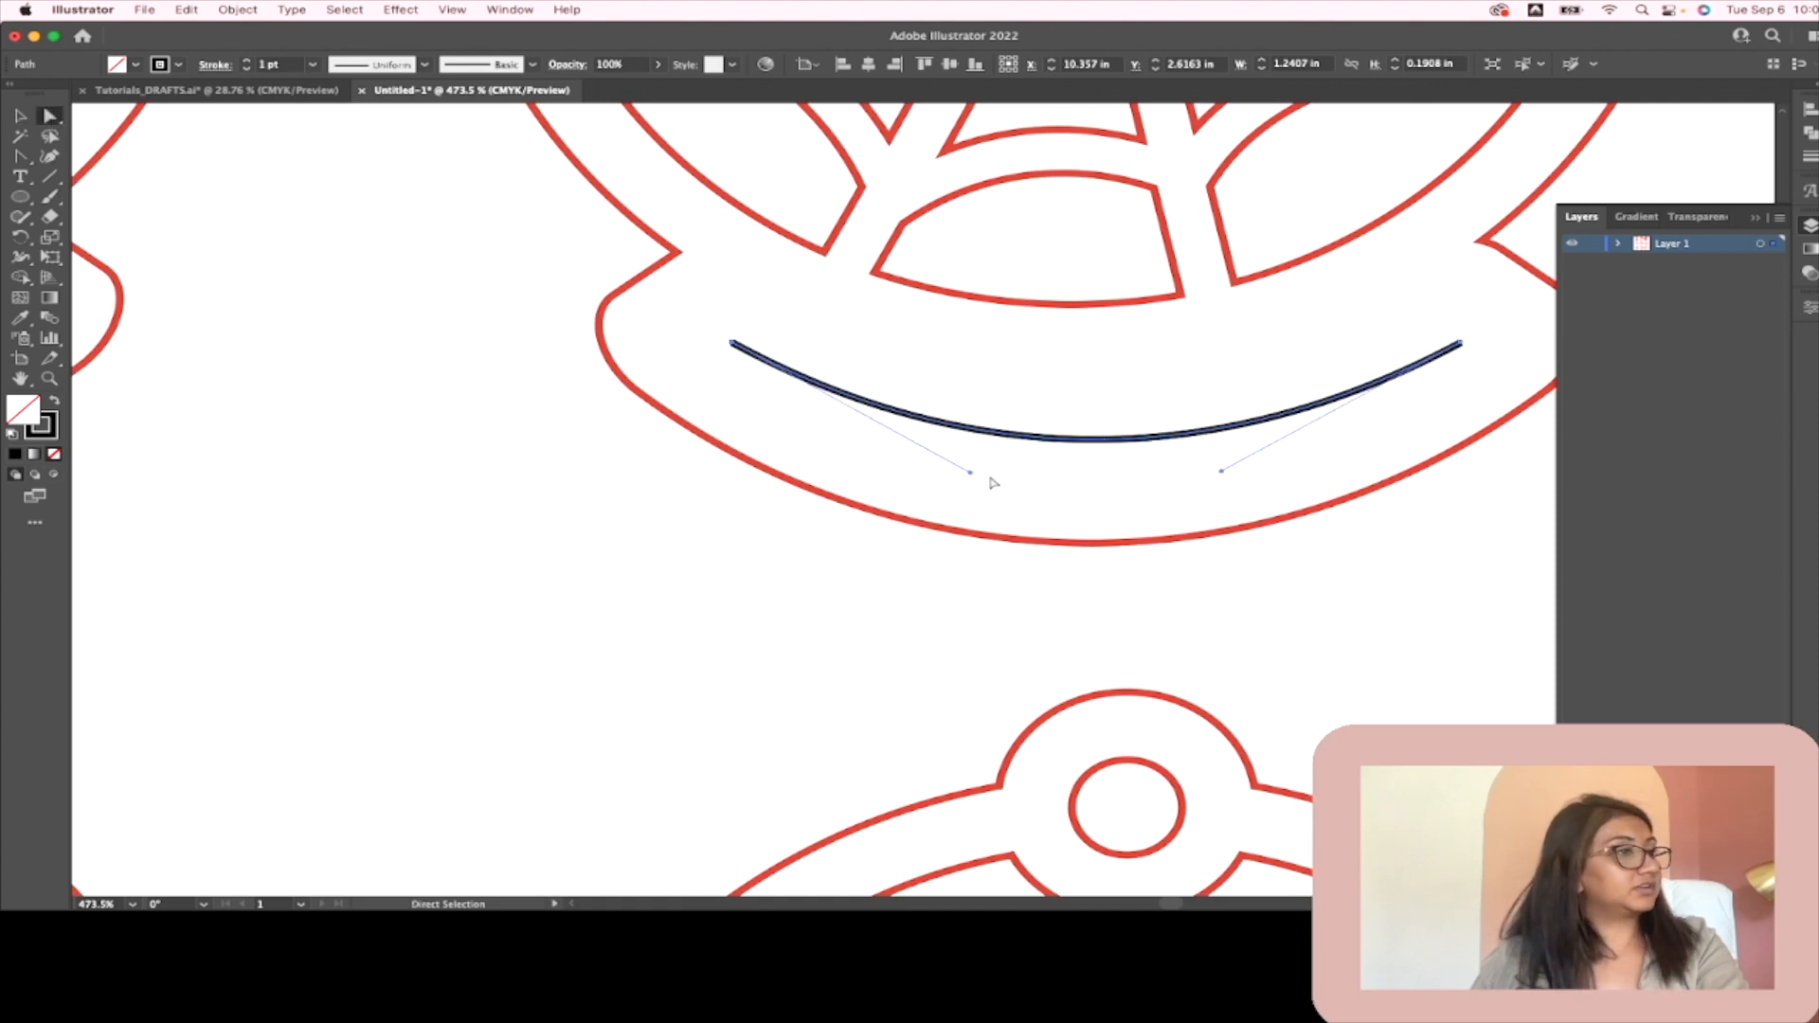
left_click_drag(970, 472, 969, 497)
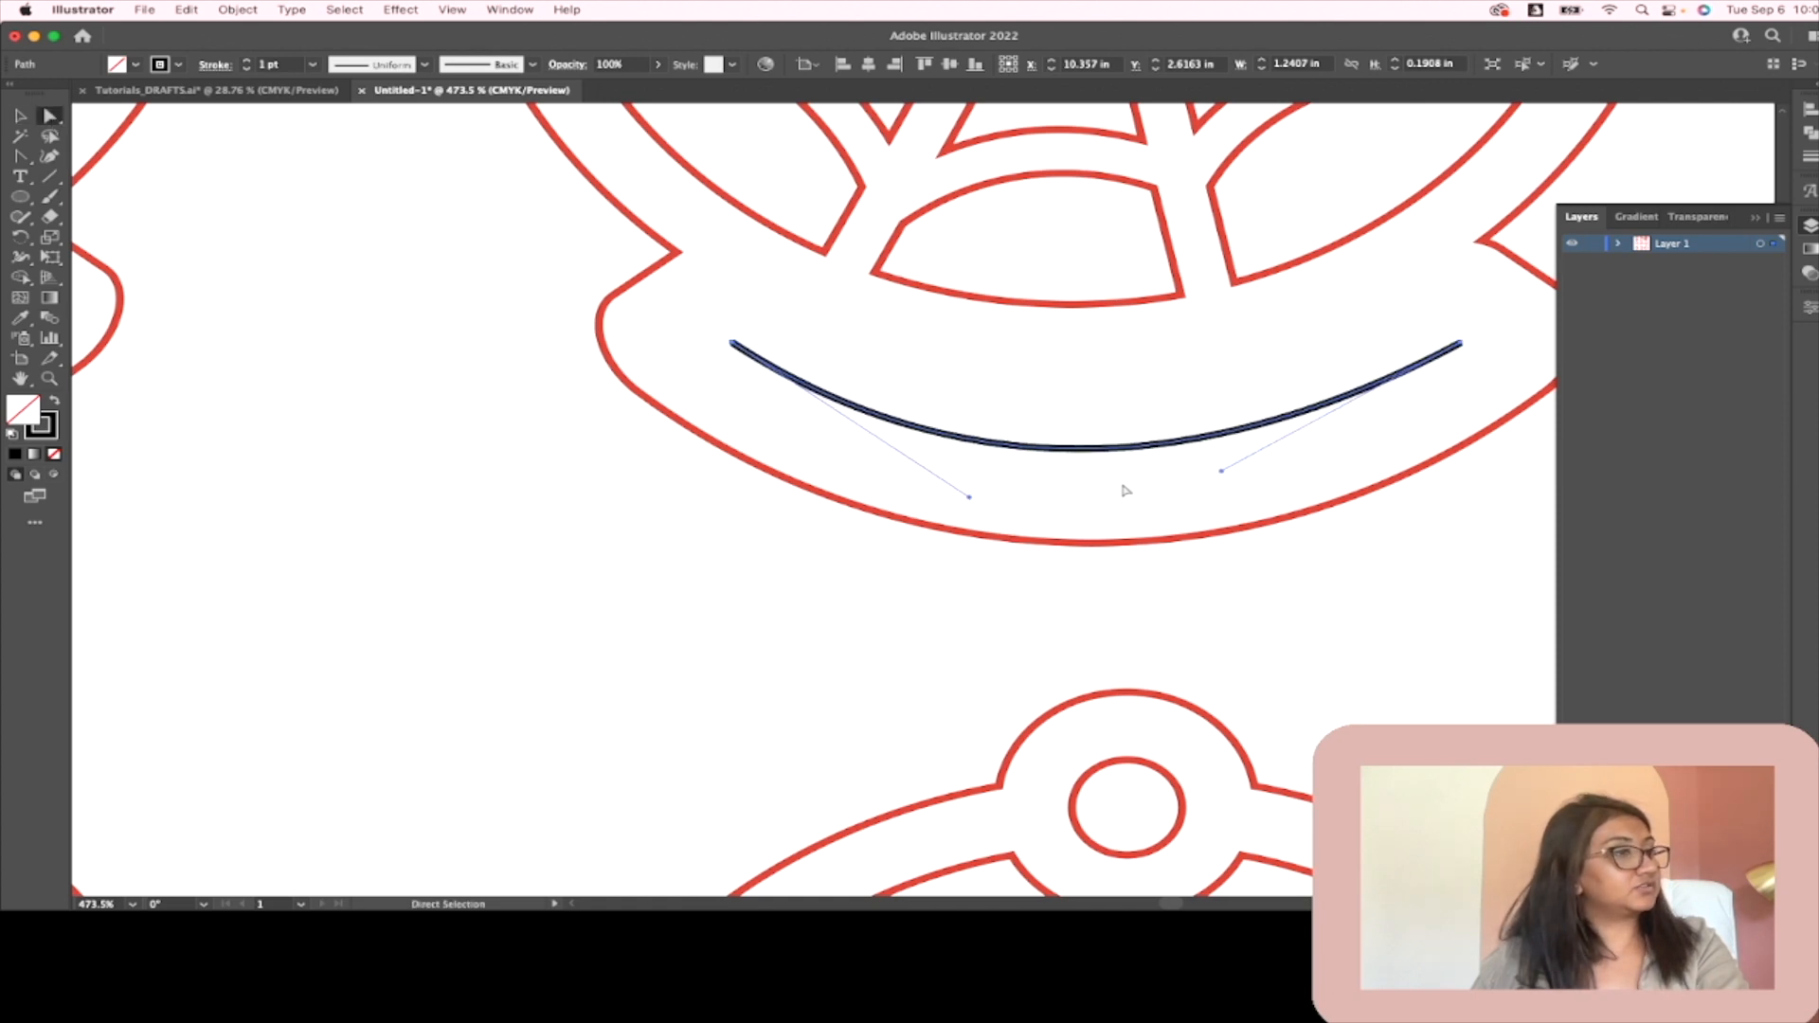
left_click(1283, 505)
left_click(1223, 451)
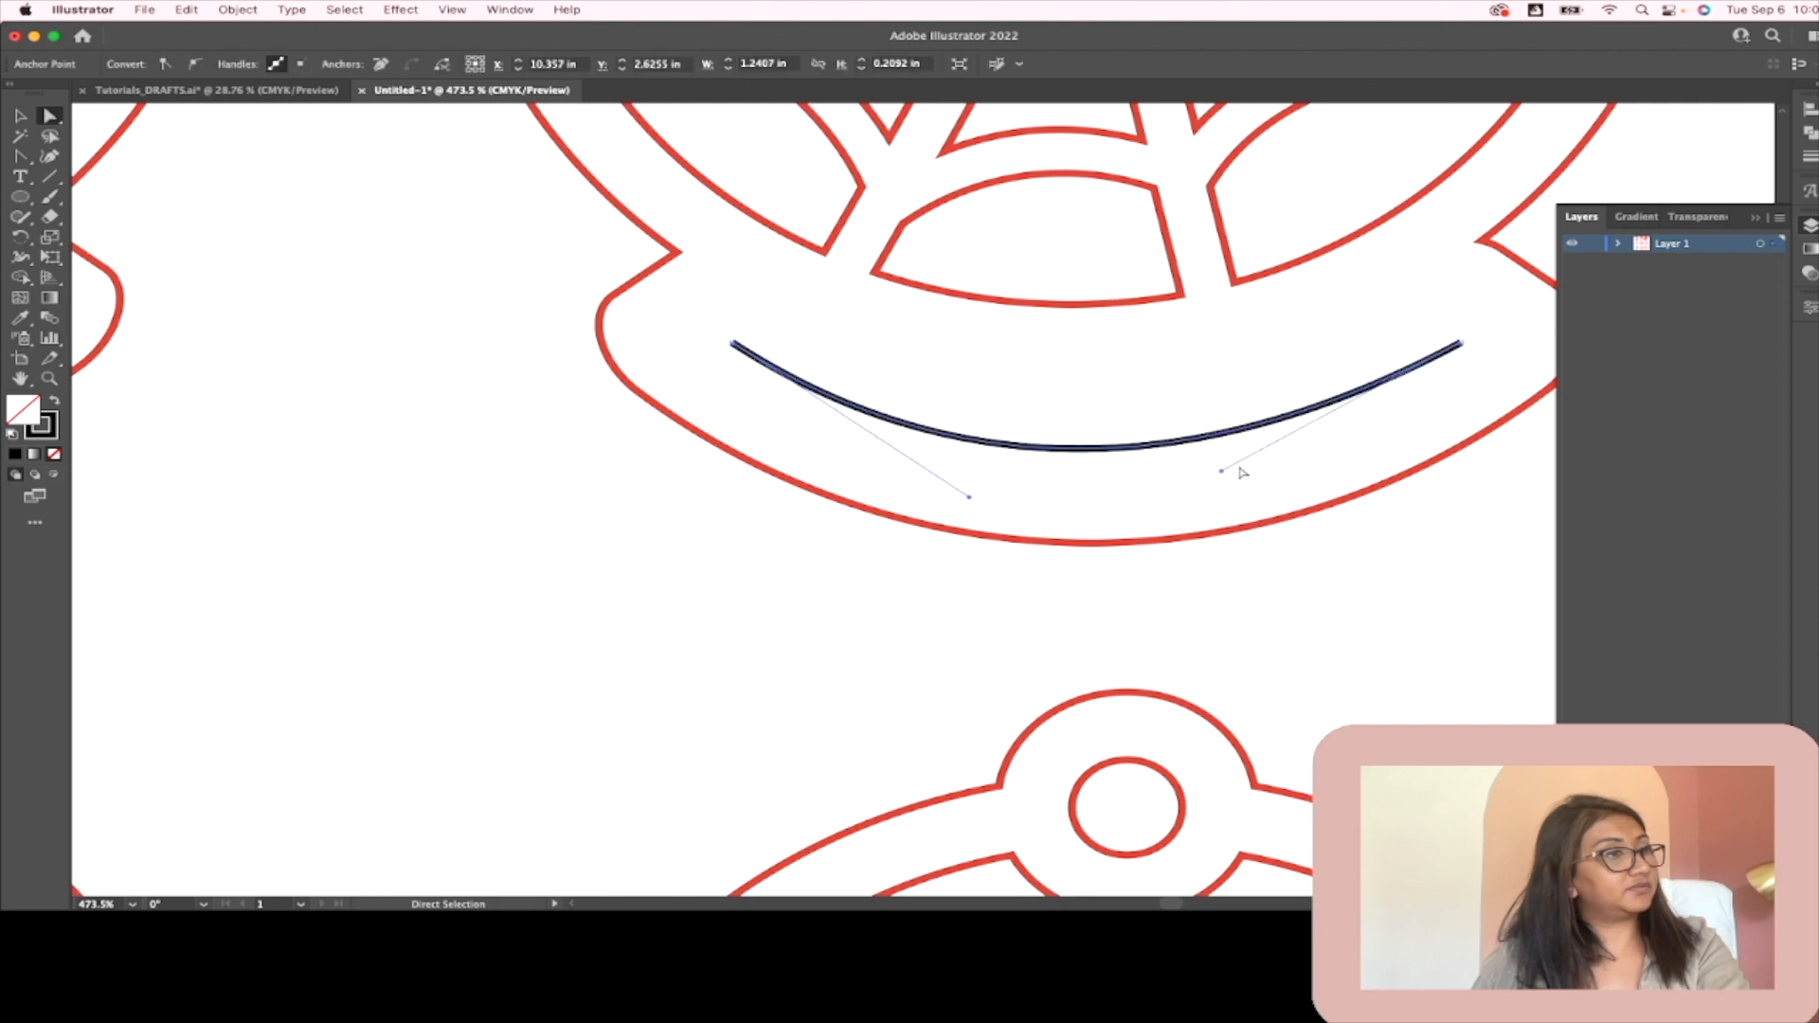
left_click_drag(1231, 471, 1271, 489)
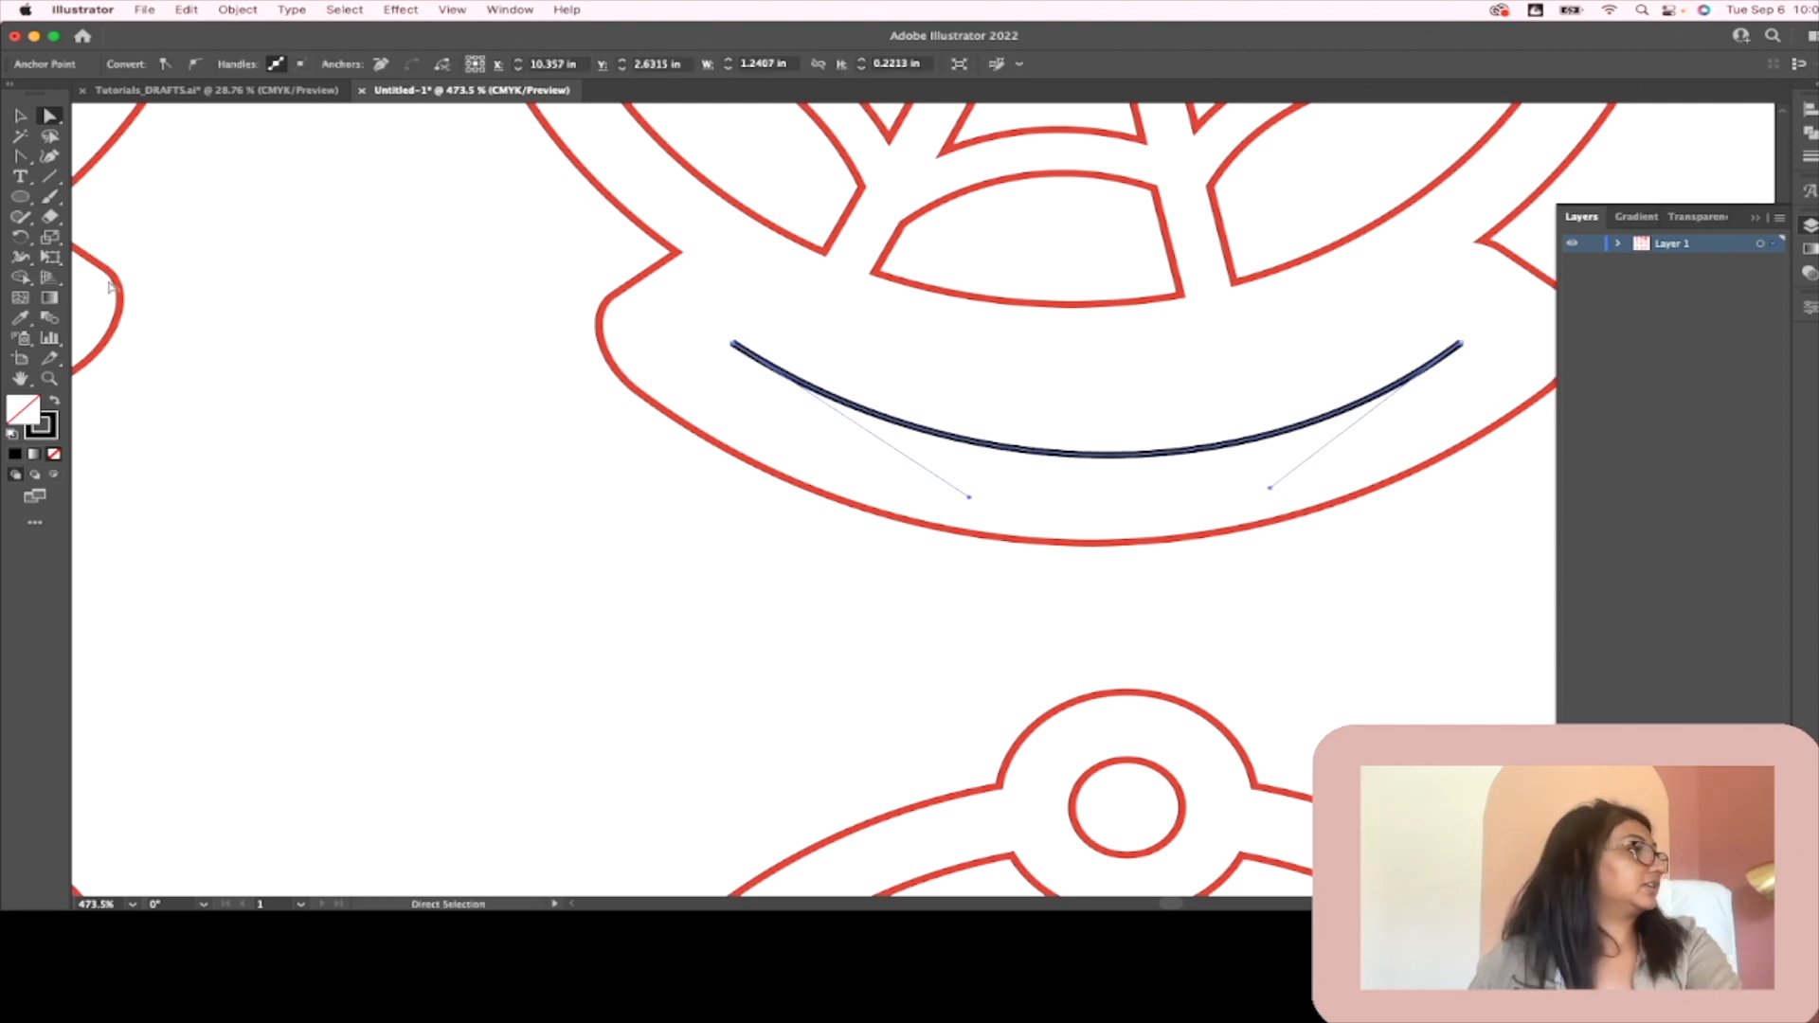
Step: Place path text in KACrispLeaves Regular at 29 pt on the curved line and slide it toward the middle of the arc
left_click(22, 177)
left_click_drag(25, 179, 81, 217)
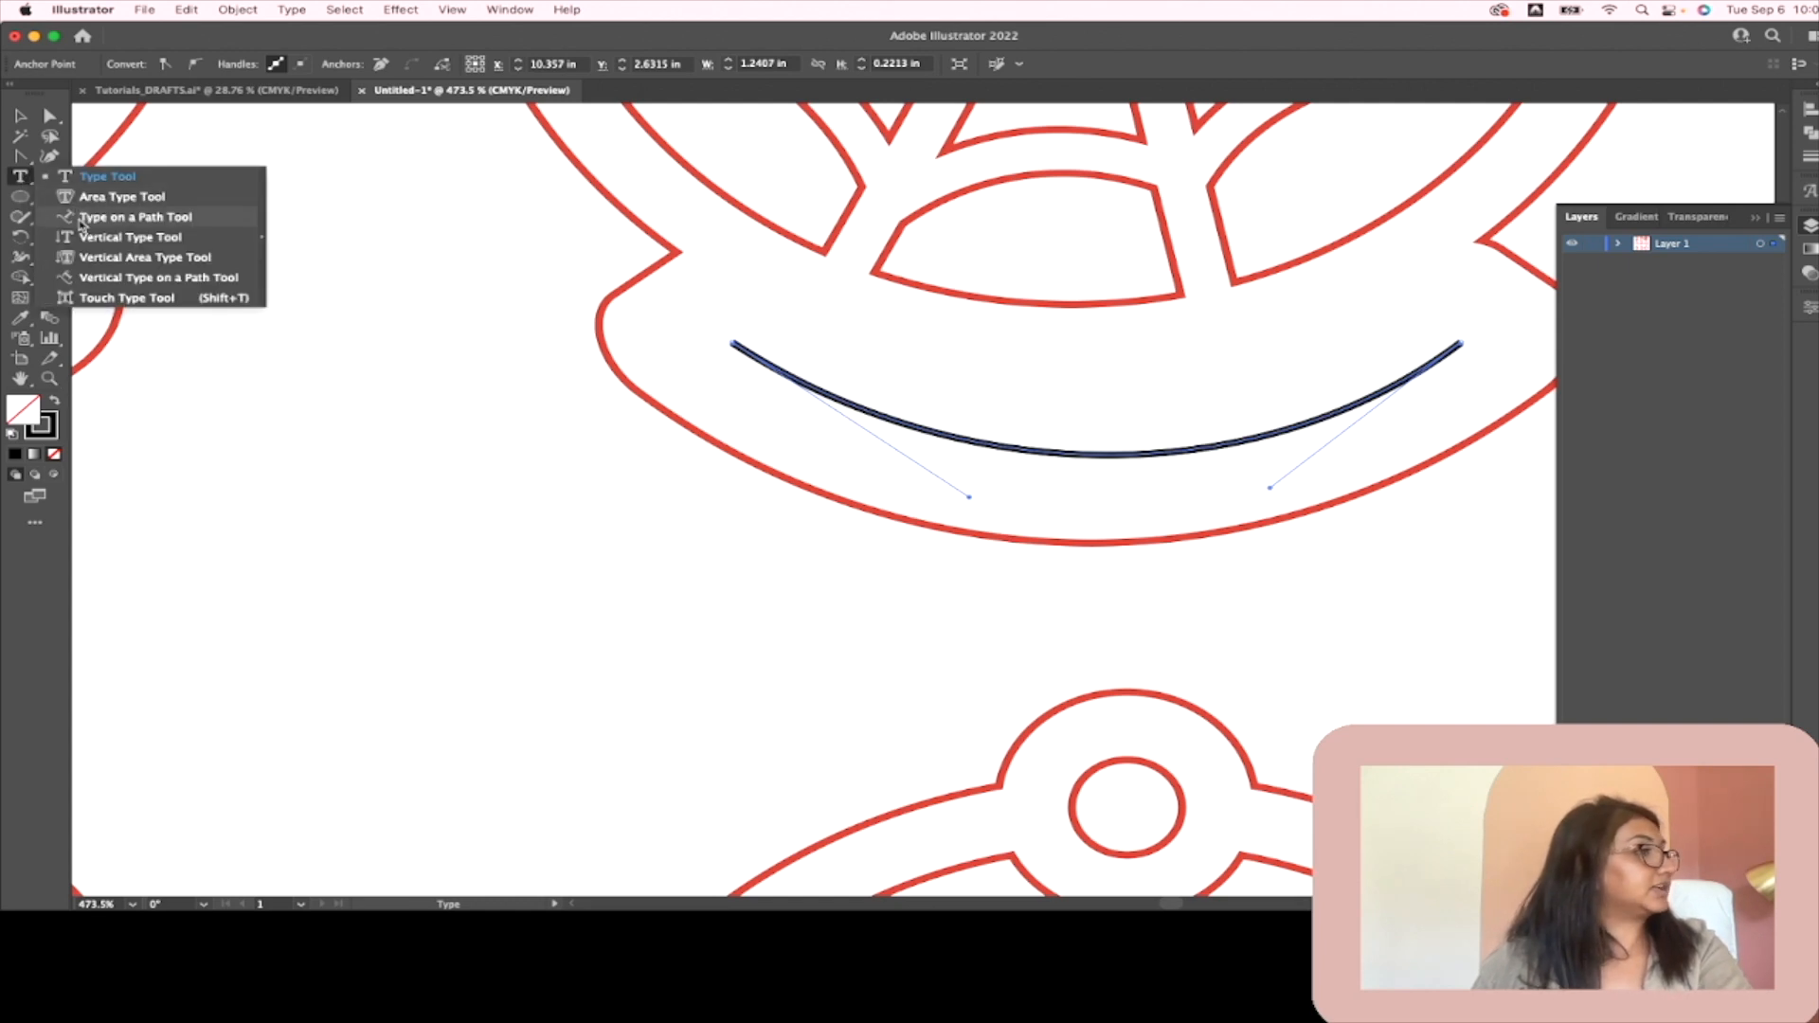
left_click_drag(81, 217, 81, 217)
left_click(759, 351)
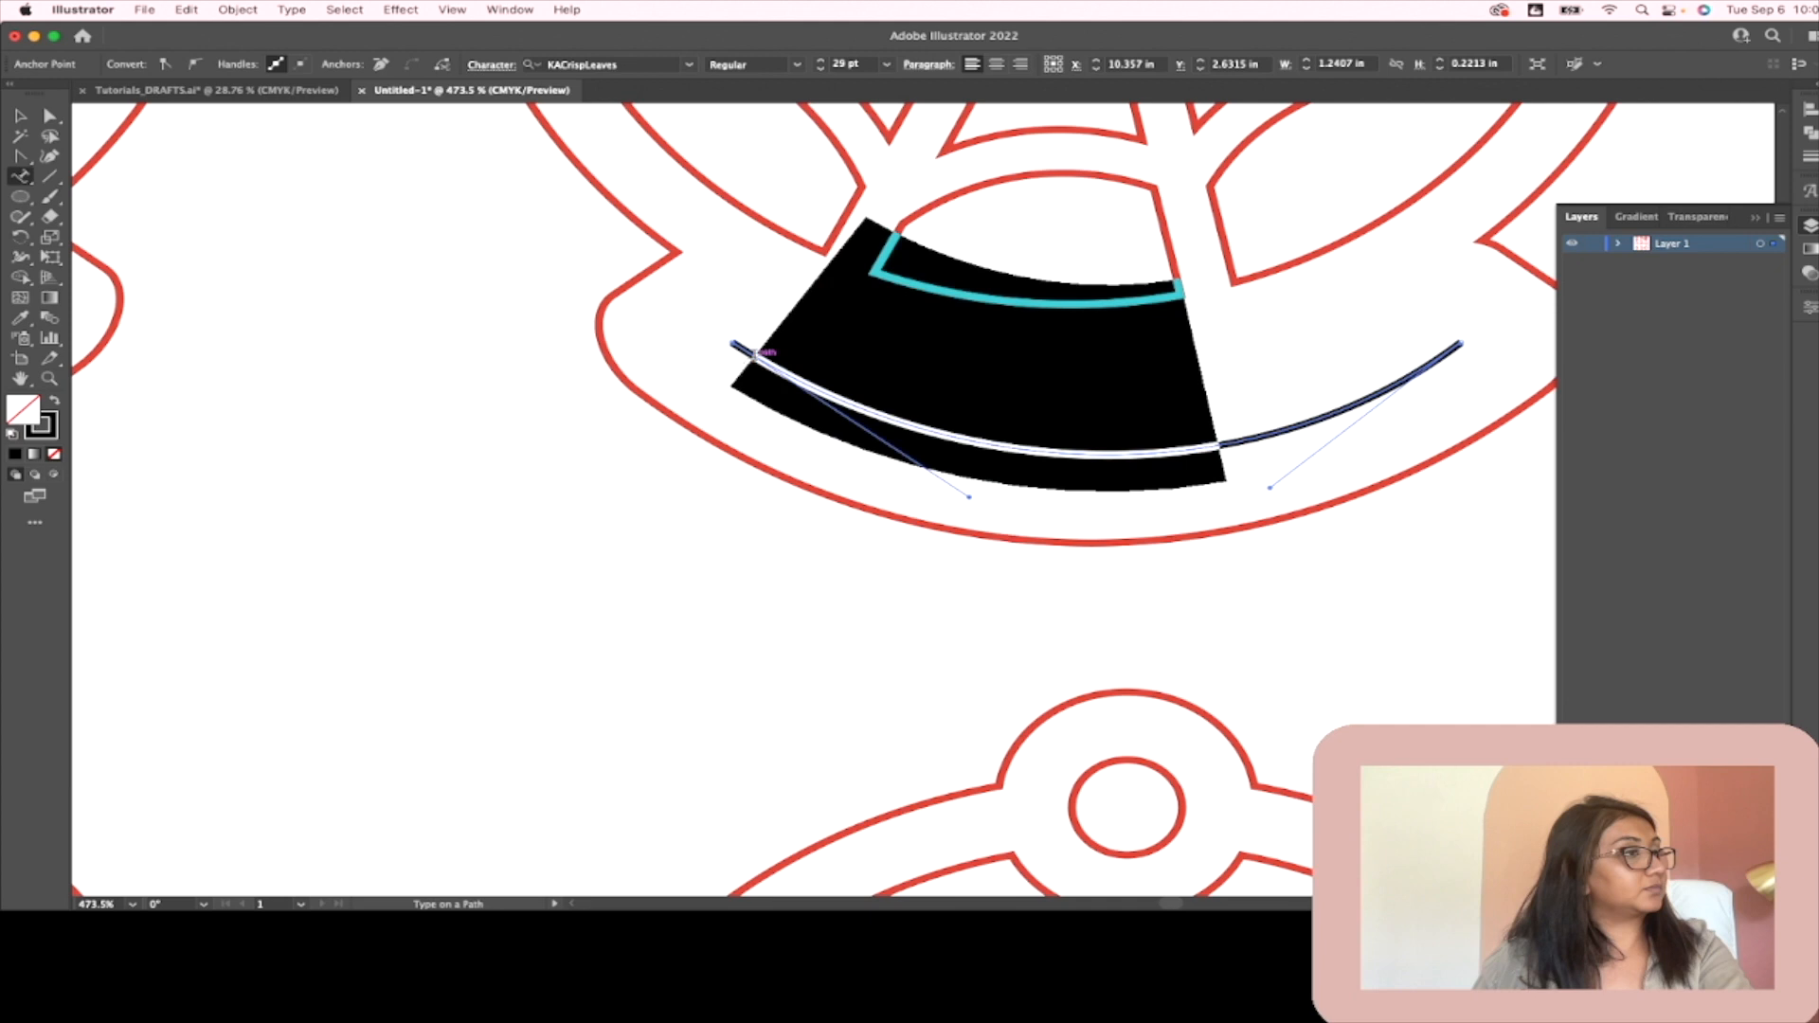
key("Escape")
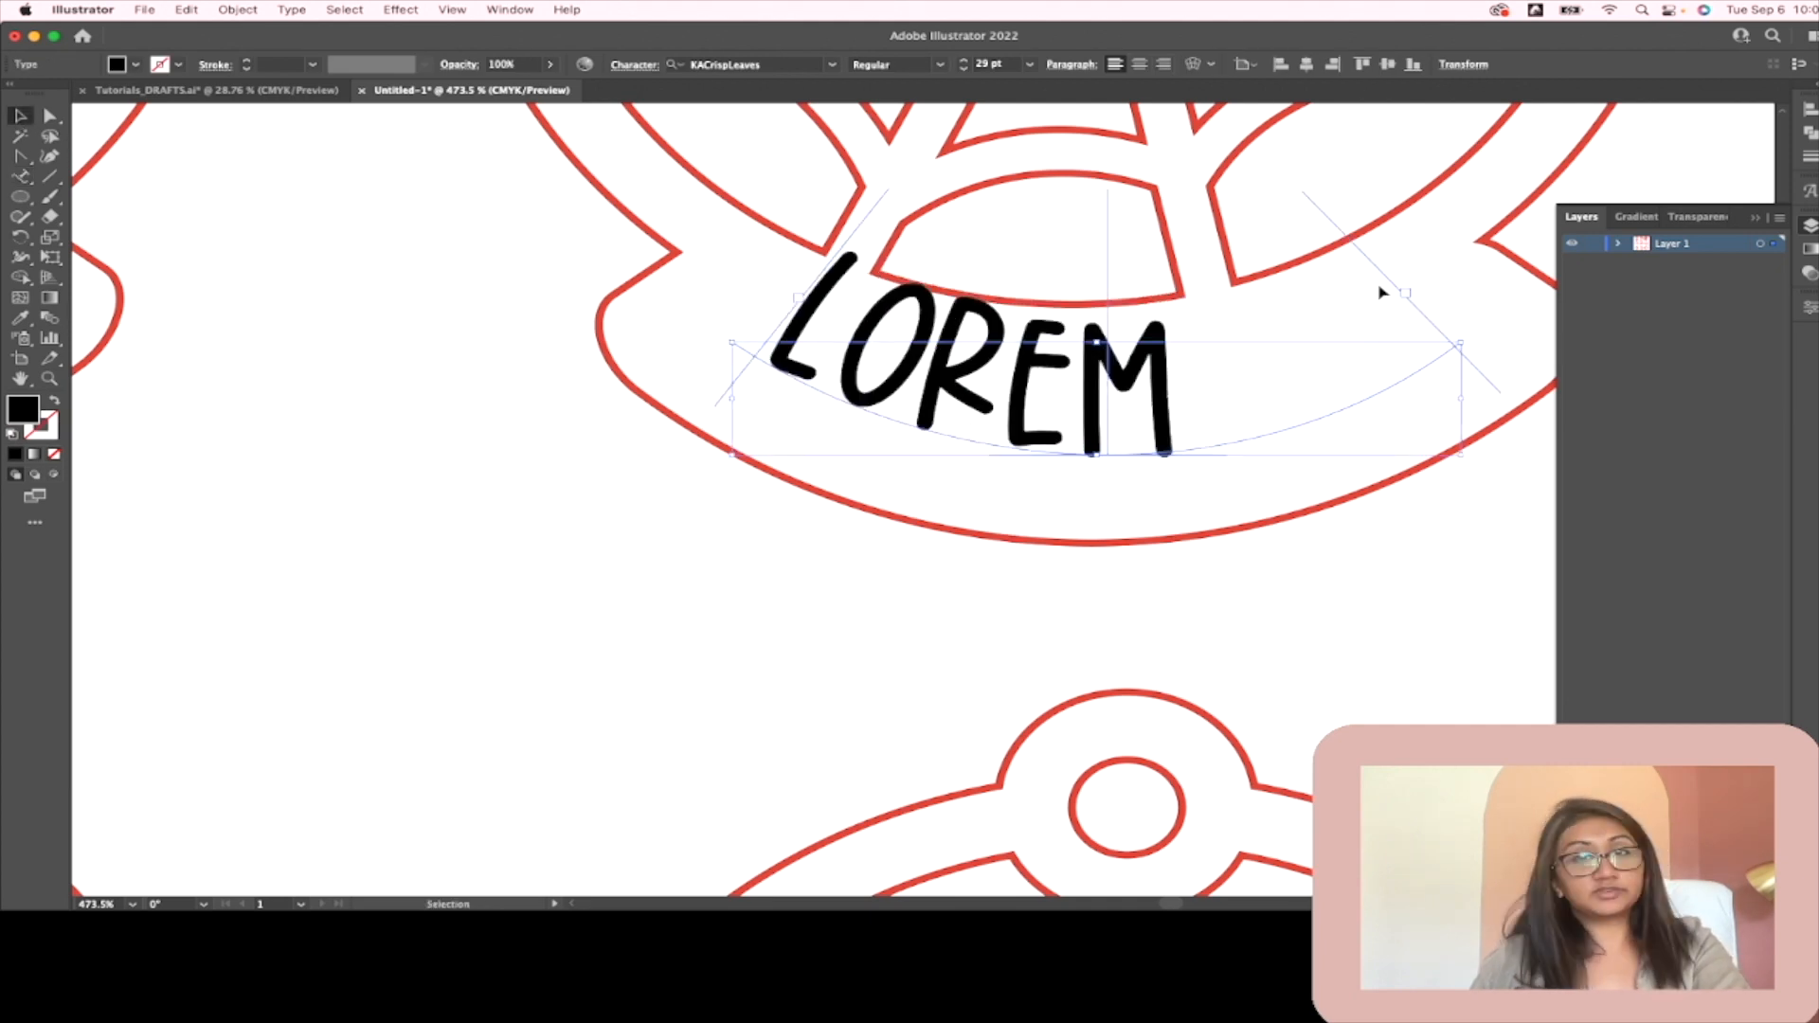
left_click_drag(810, 305, 834, 447)
left_click_drag(1433, 321, 1415, 301)
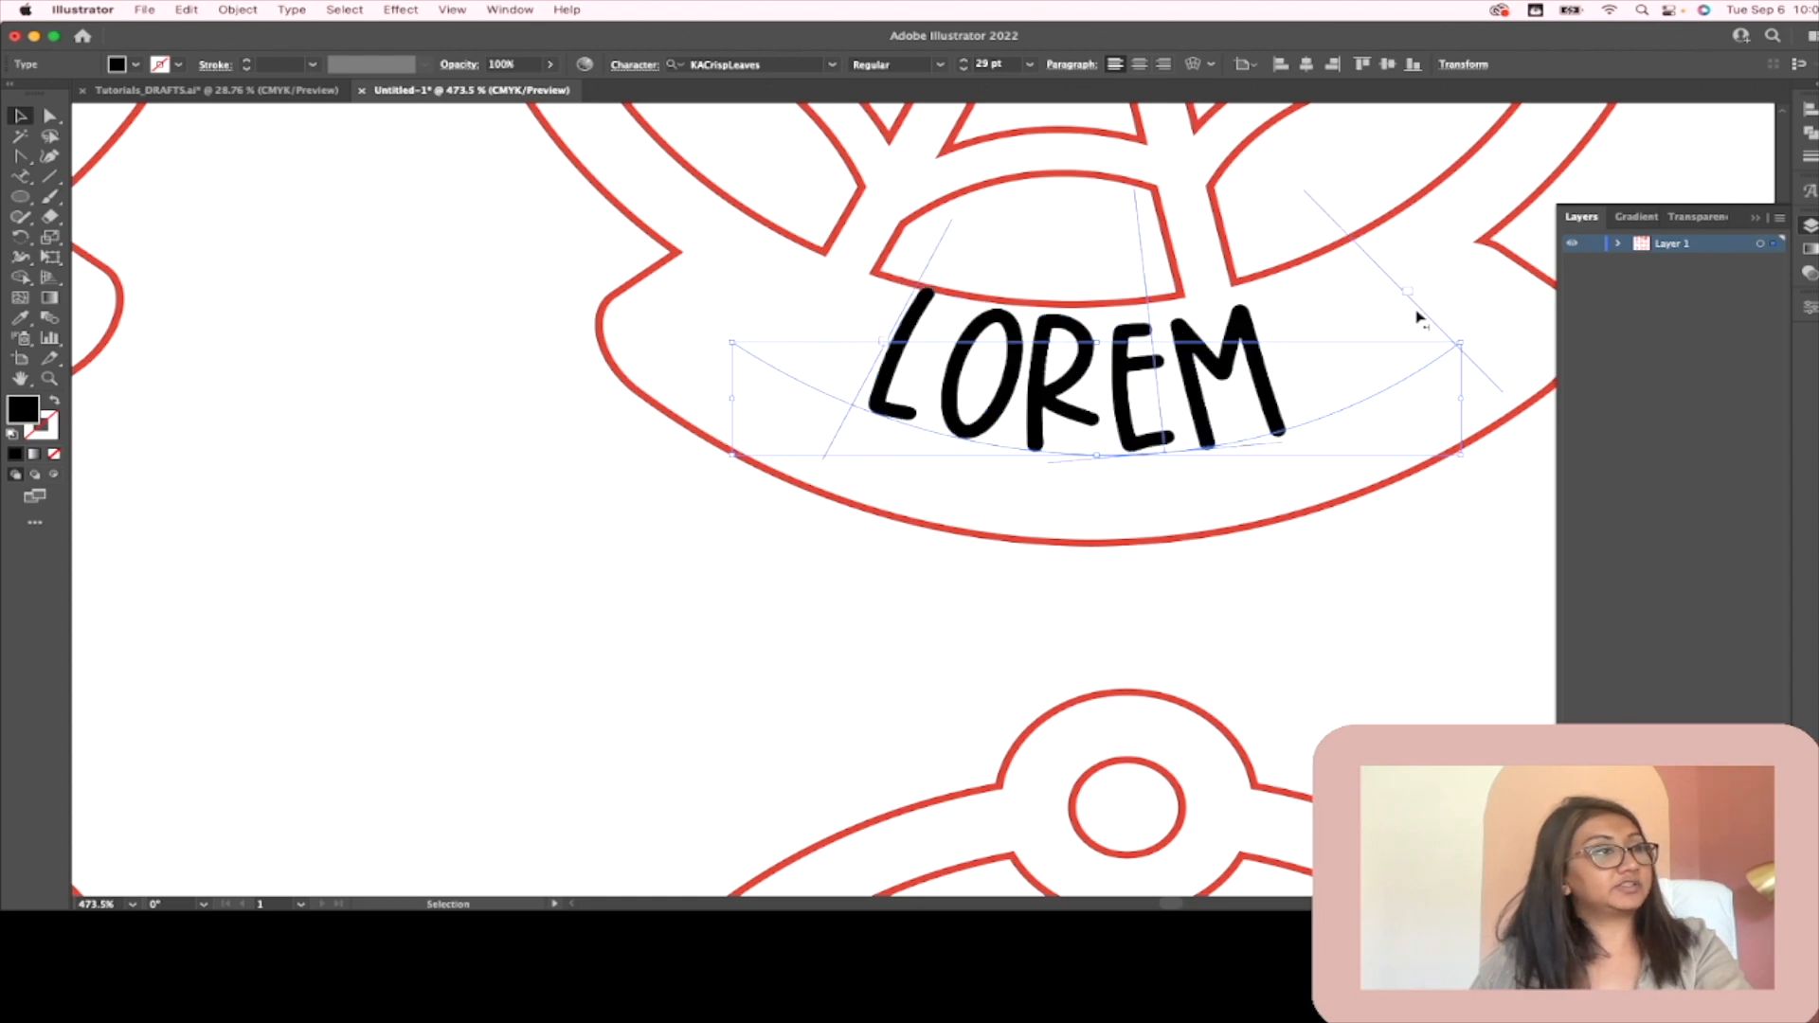
Step: Replace the placeholder text on the spiderweb ornament's curve with the ornament's personalized name
double_click(1215, 405)
left_click(1258, 371)
left_click_drag(1258, 371, 892, 387)
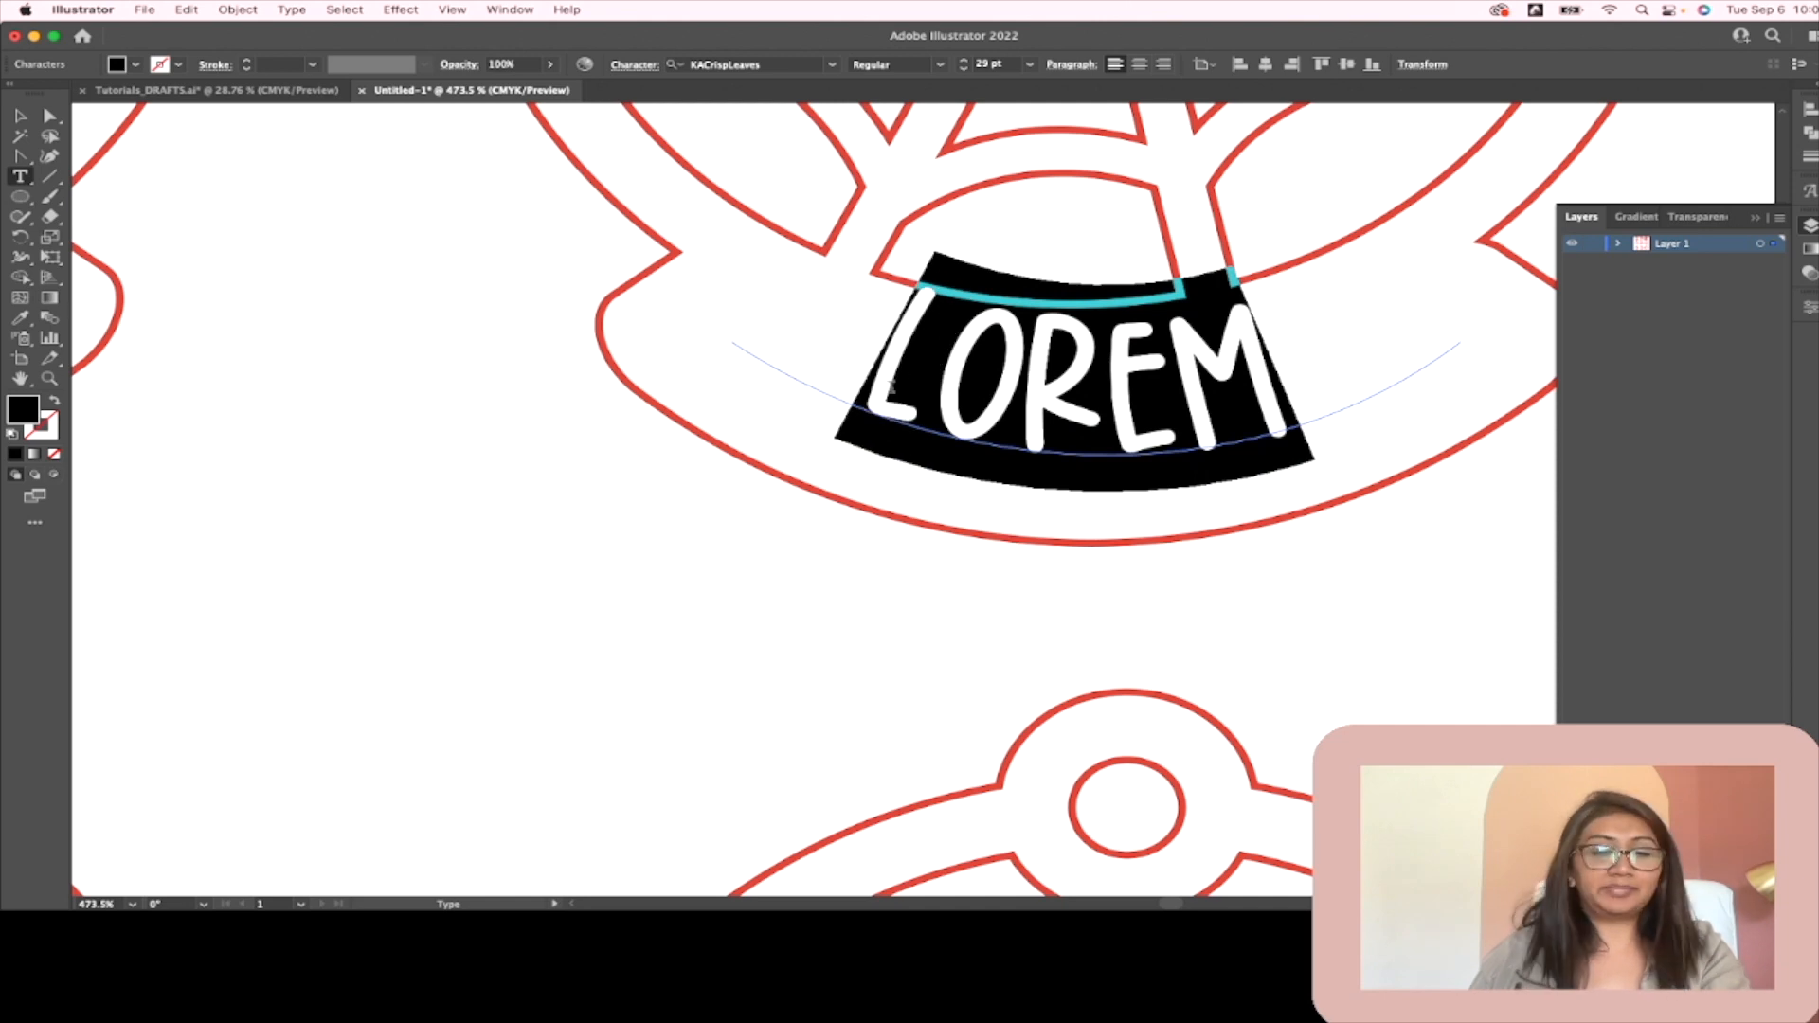
type("BAIL")
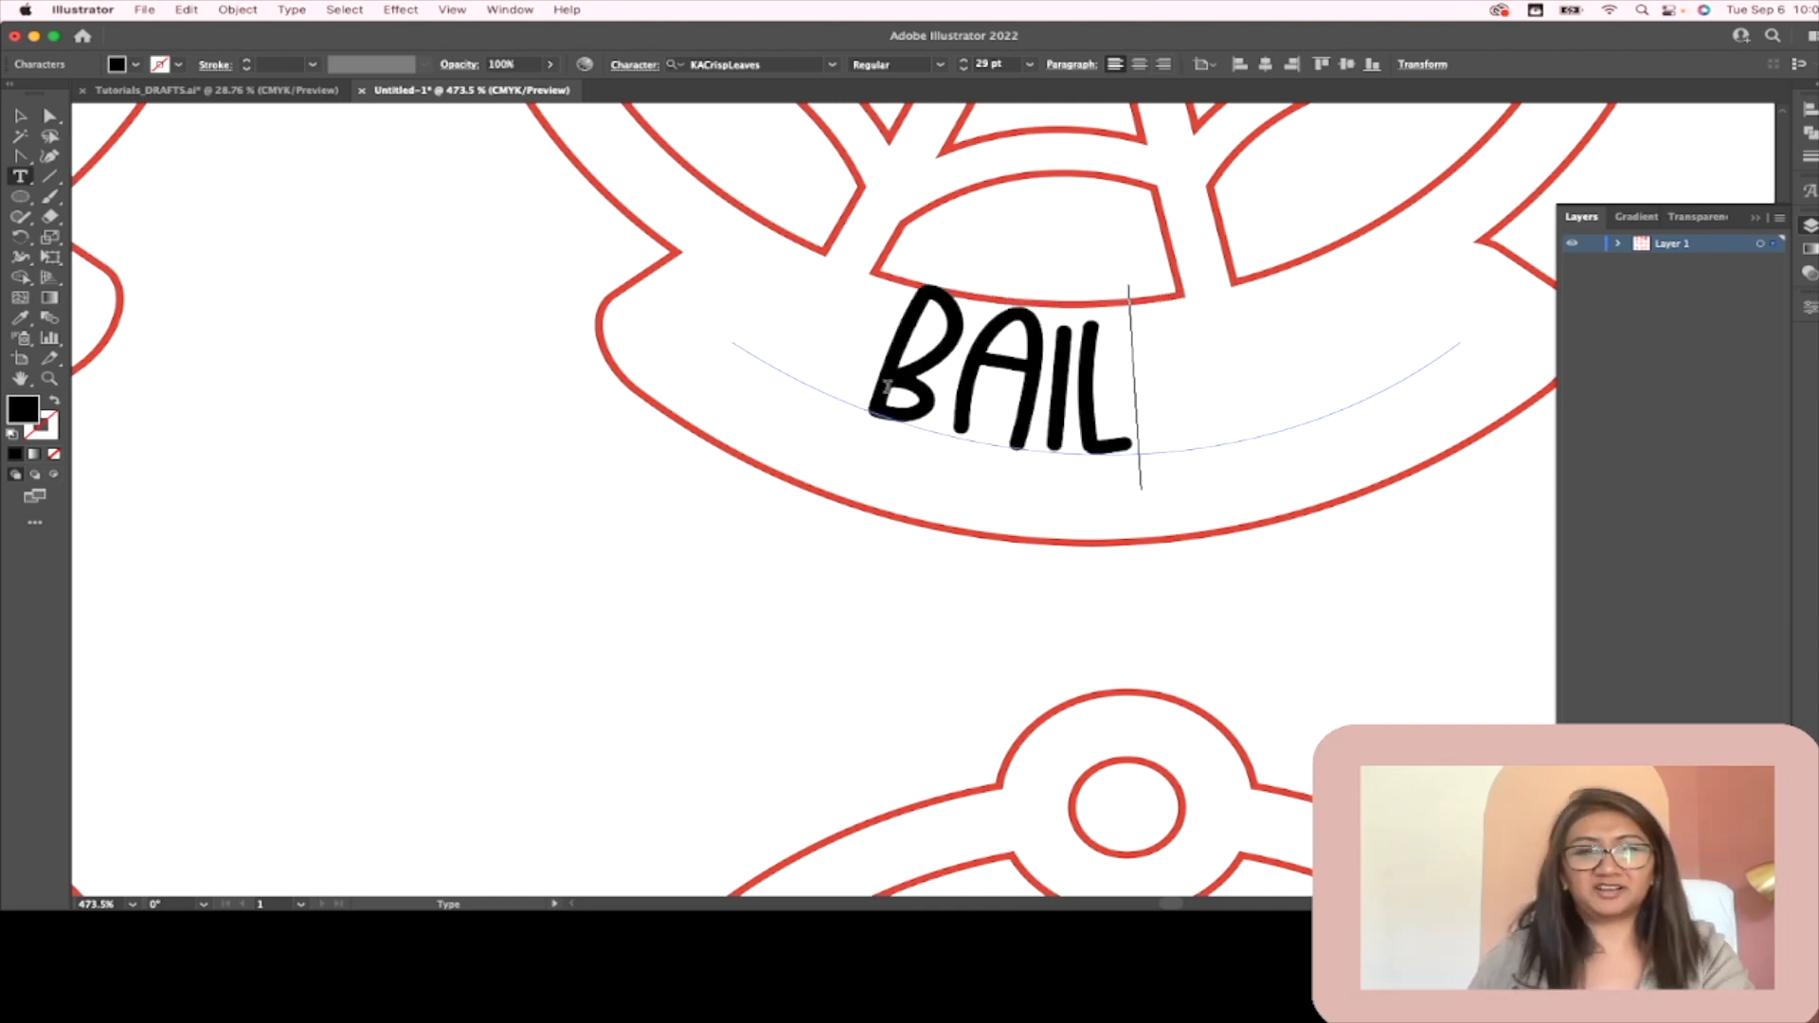
left_click(17, 116)
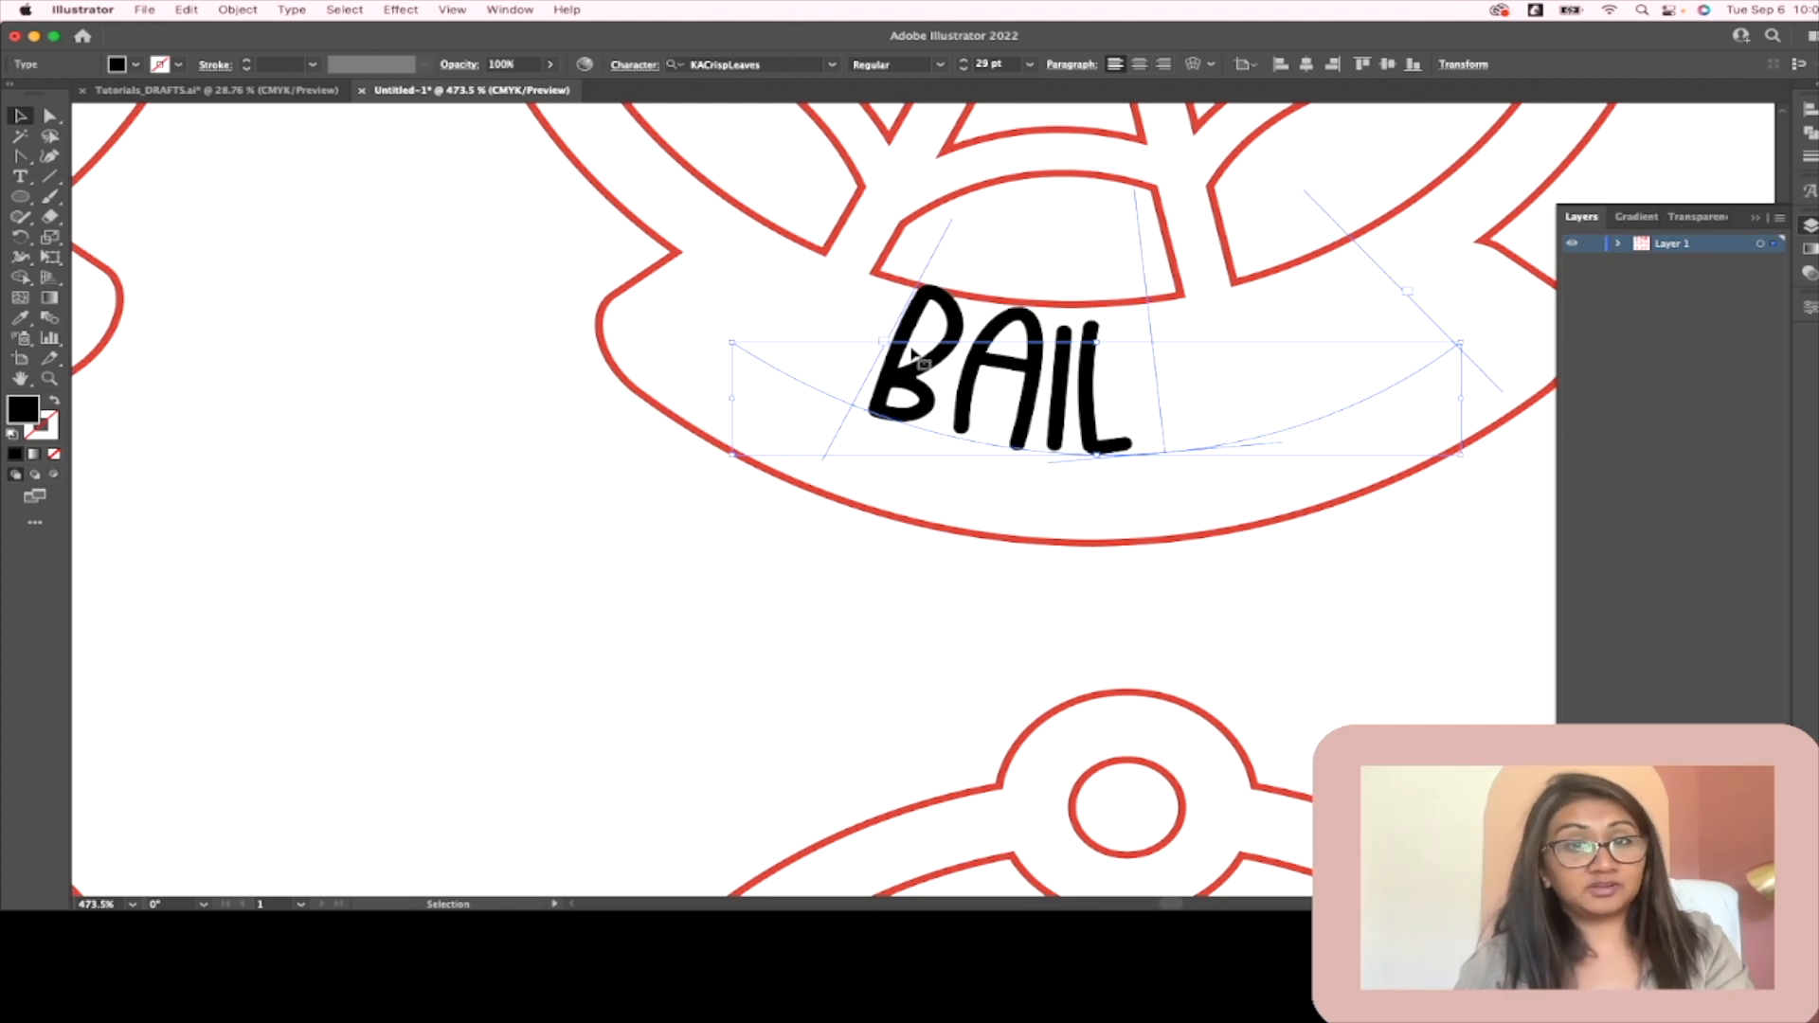
Step: Slide the name along the curve to center it, and move the path text slightly down within the spiderweb ornament's base
left_click_drag(885, 351, 965, 392)
left_click(47, 118)
left_click(20, 118)
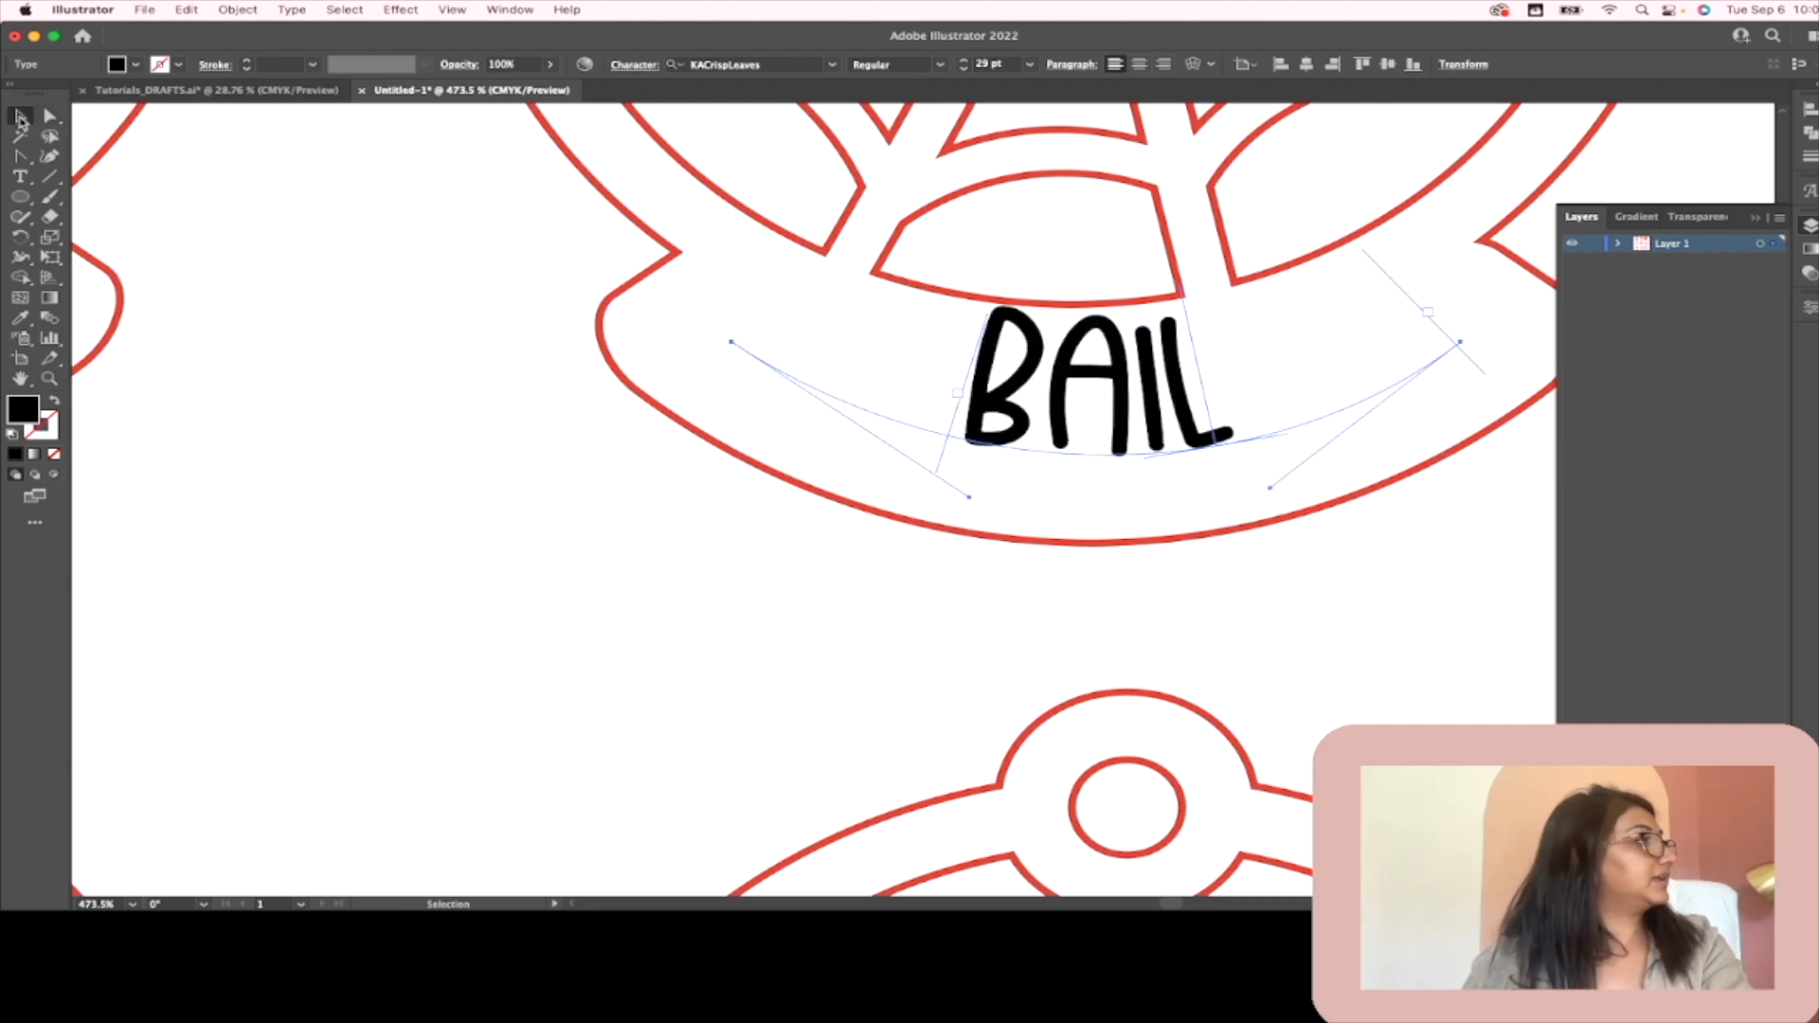
left_click_drag(1120, 401, 1121, 431)
Step: Expand the spiderweb ornament's path text into outlines with Object and Fill, and combine the letters into one compound path
scroll(1316, 477, "down", 3)
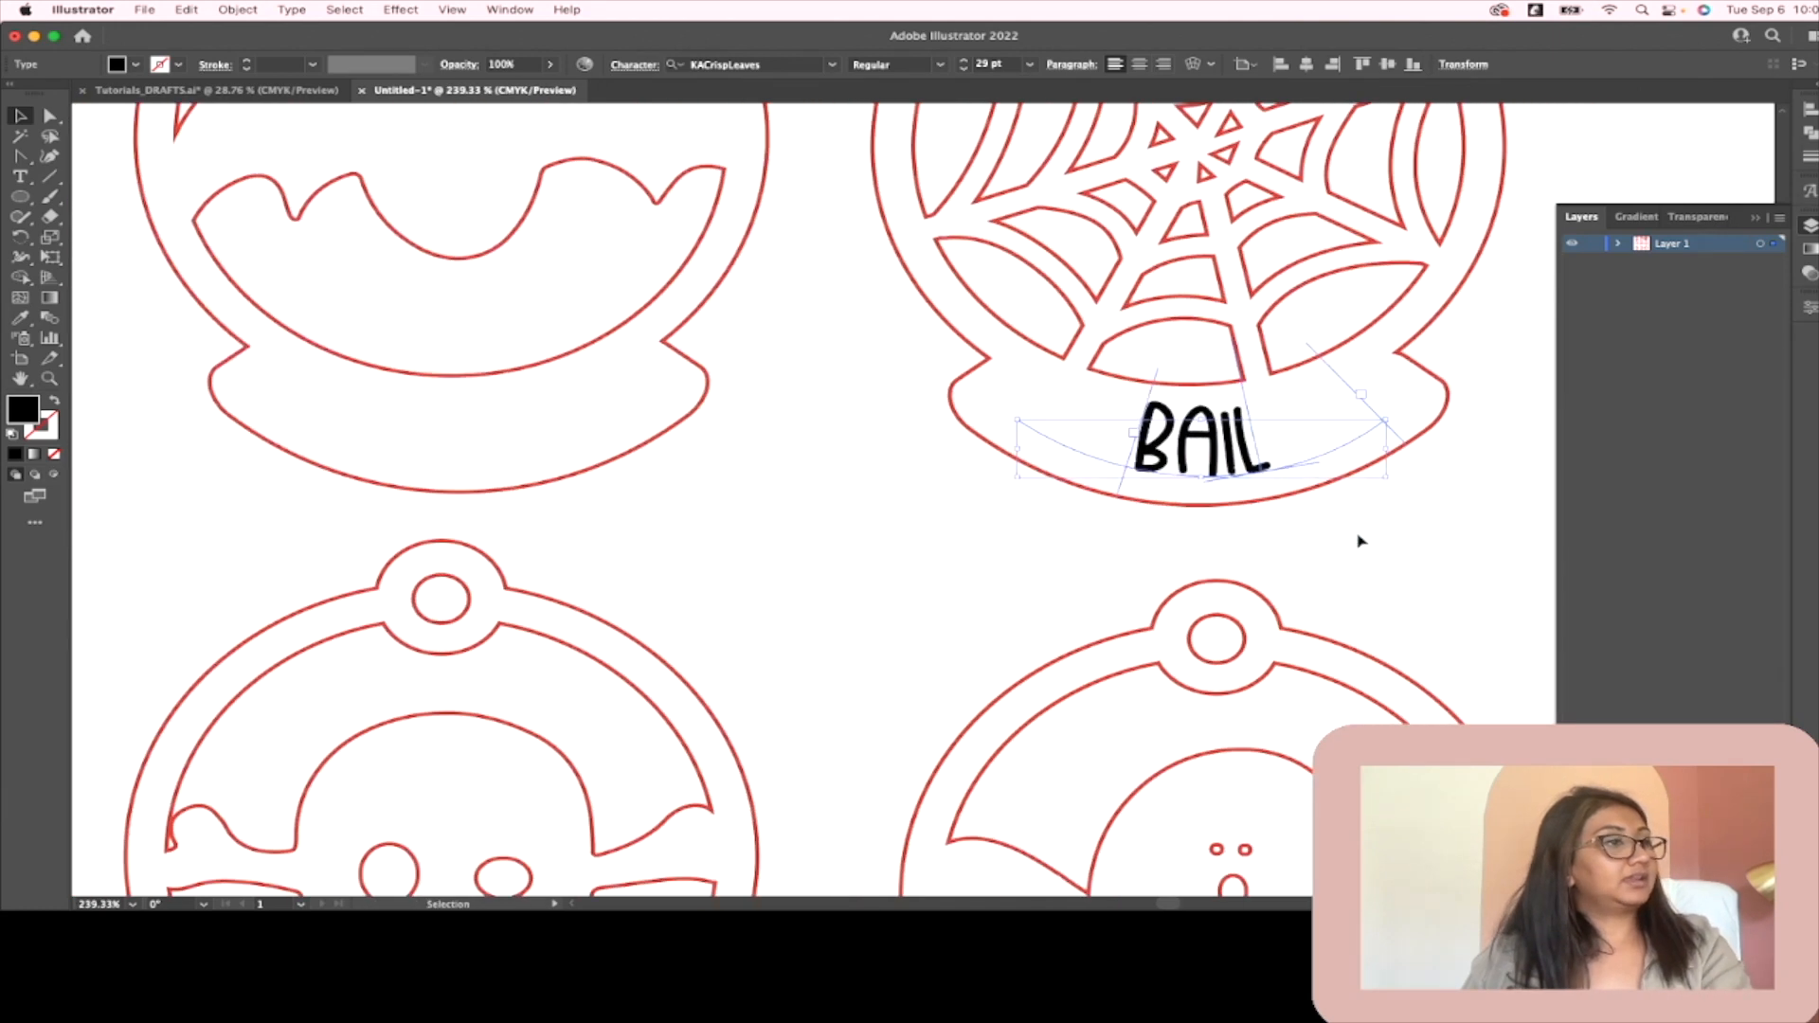
left_click(1360, 541)
left_click(1197, 453)
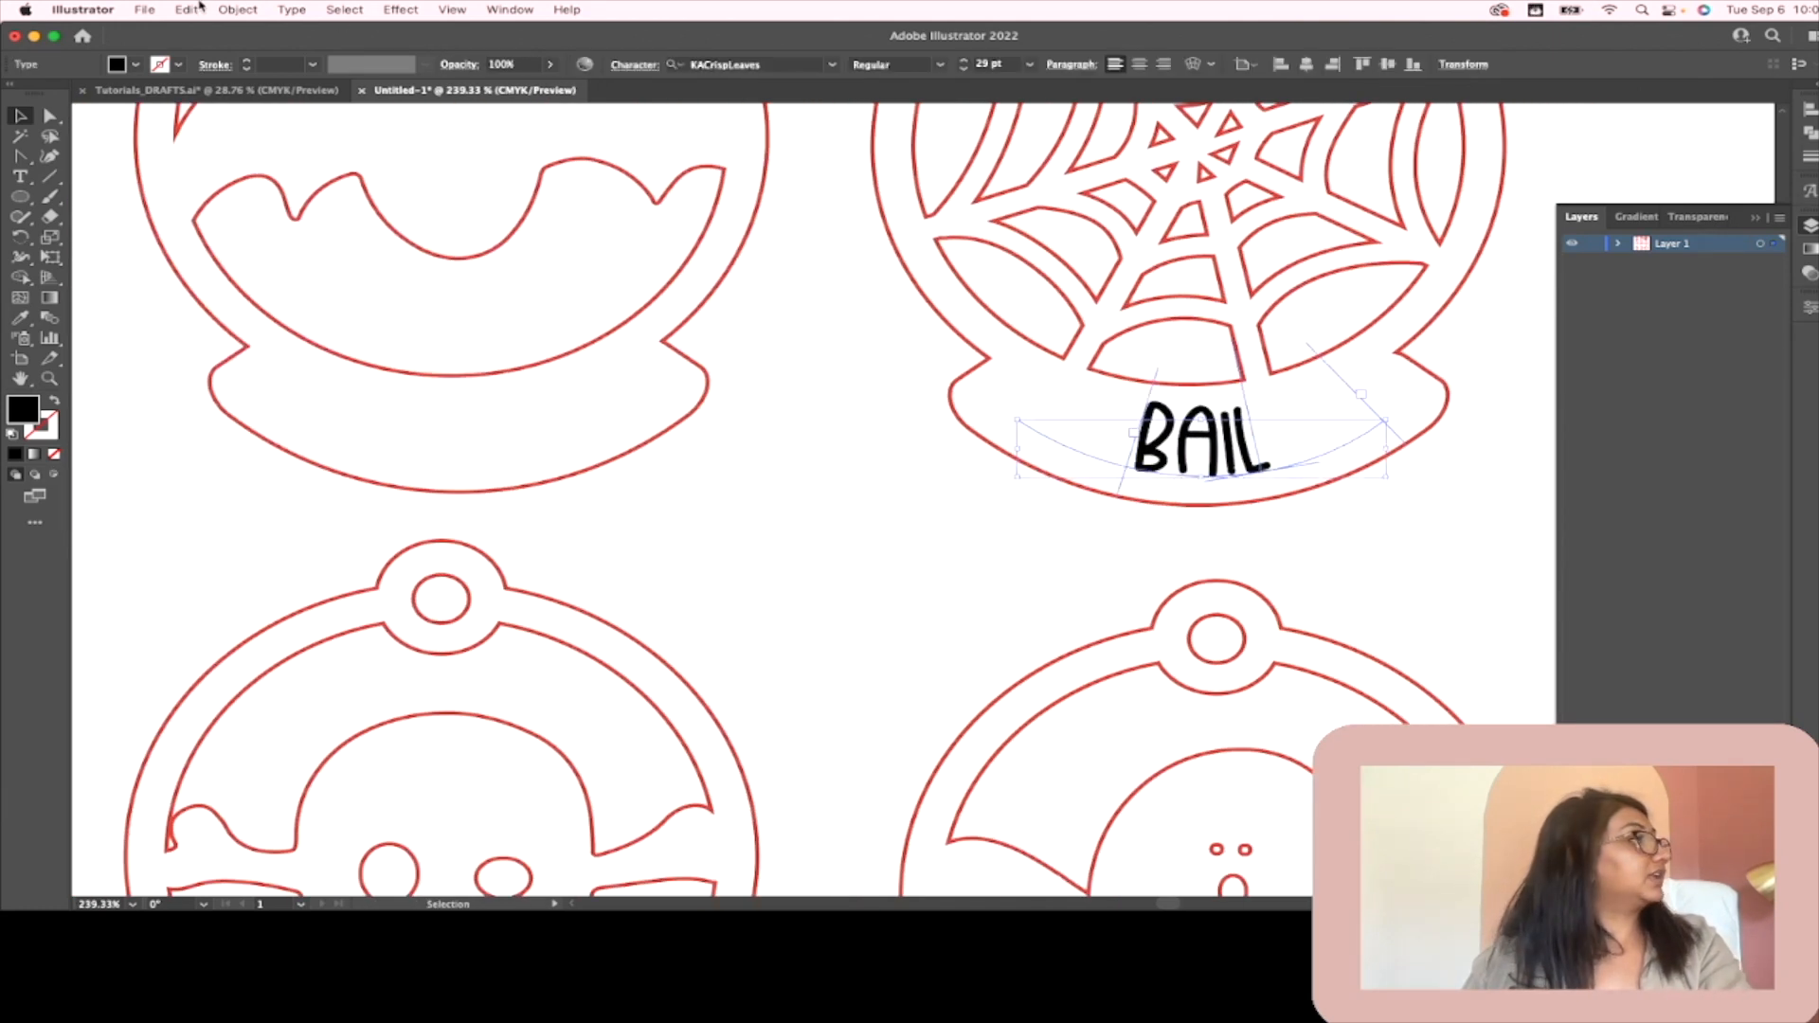
left_click(237, 10)
left_click(325, 220)
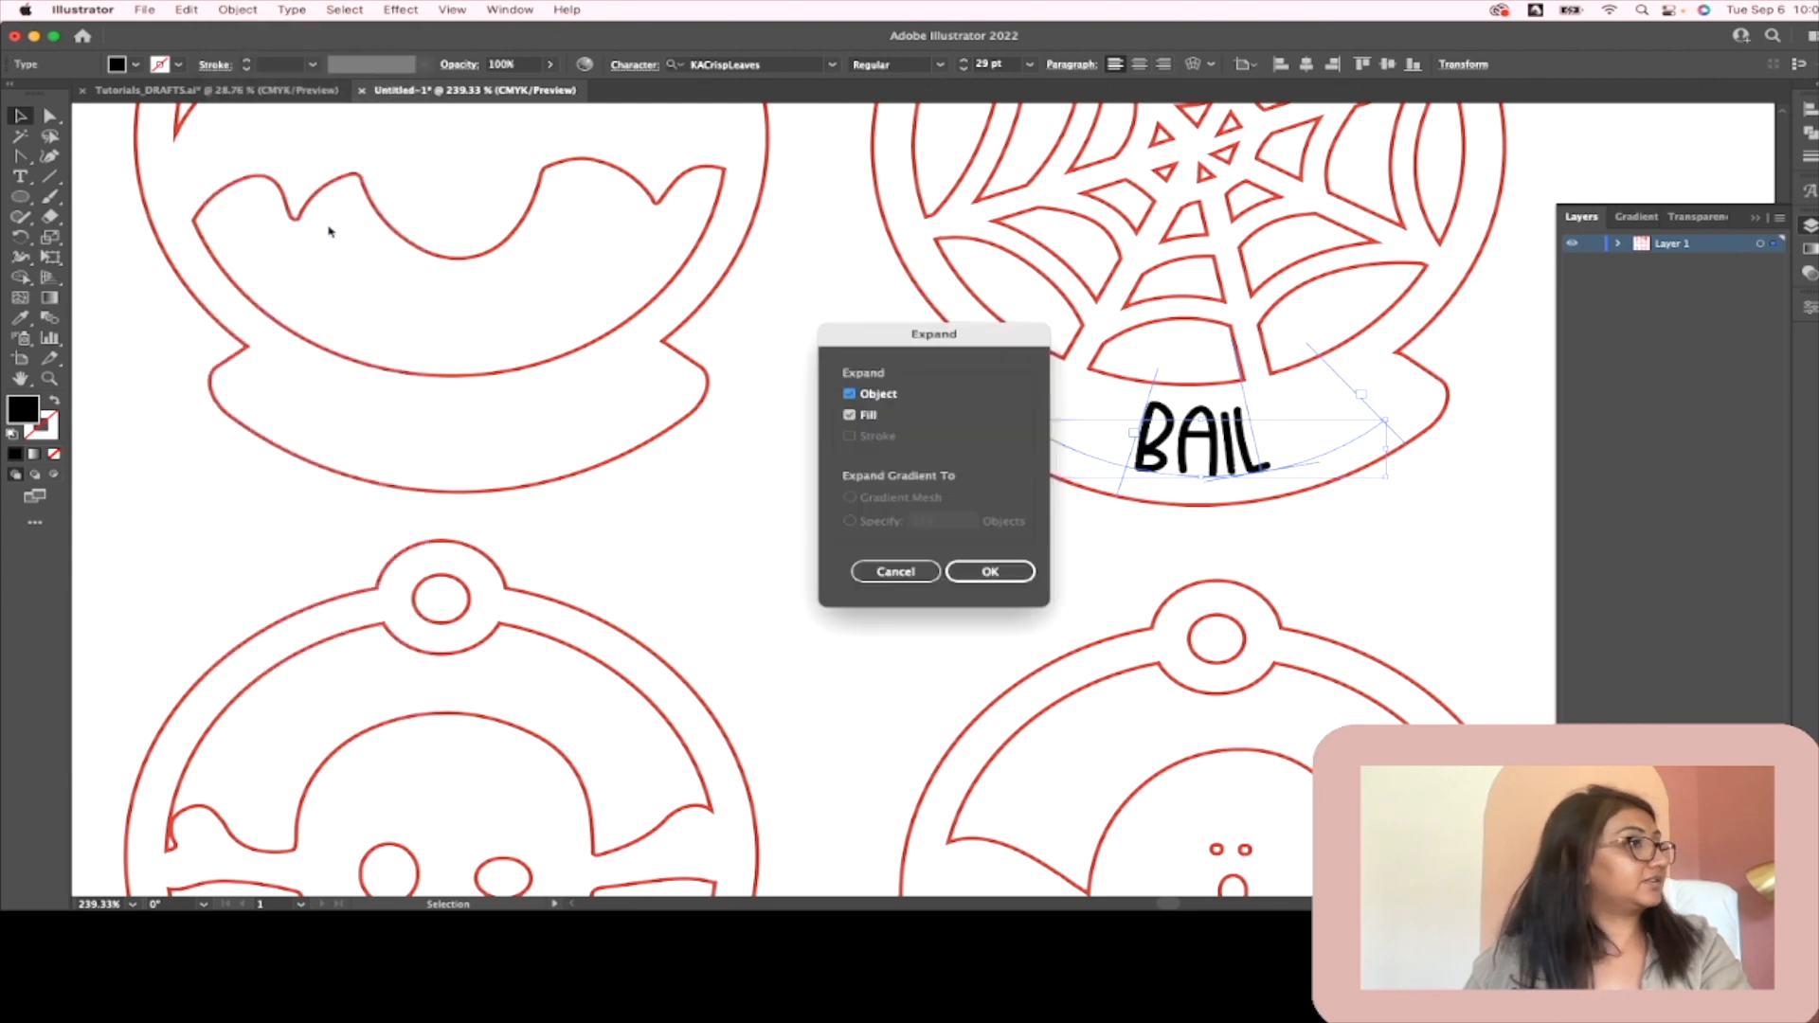
left_click(1010, 569)
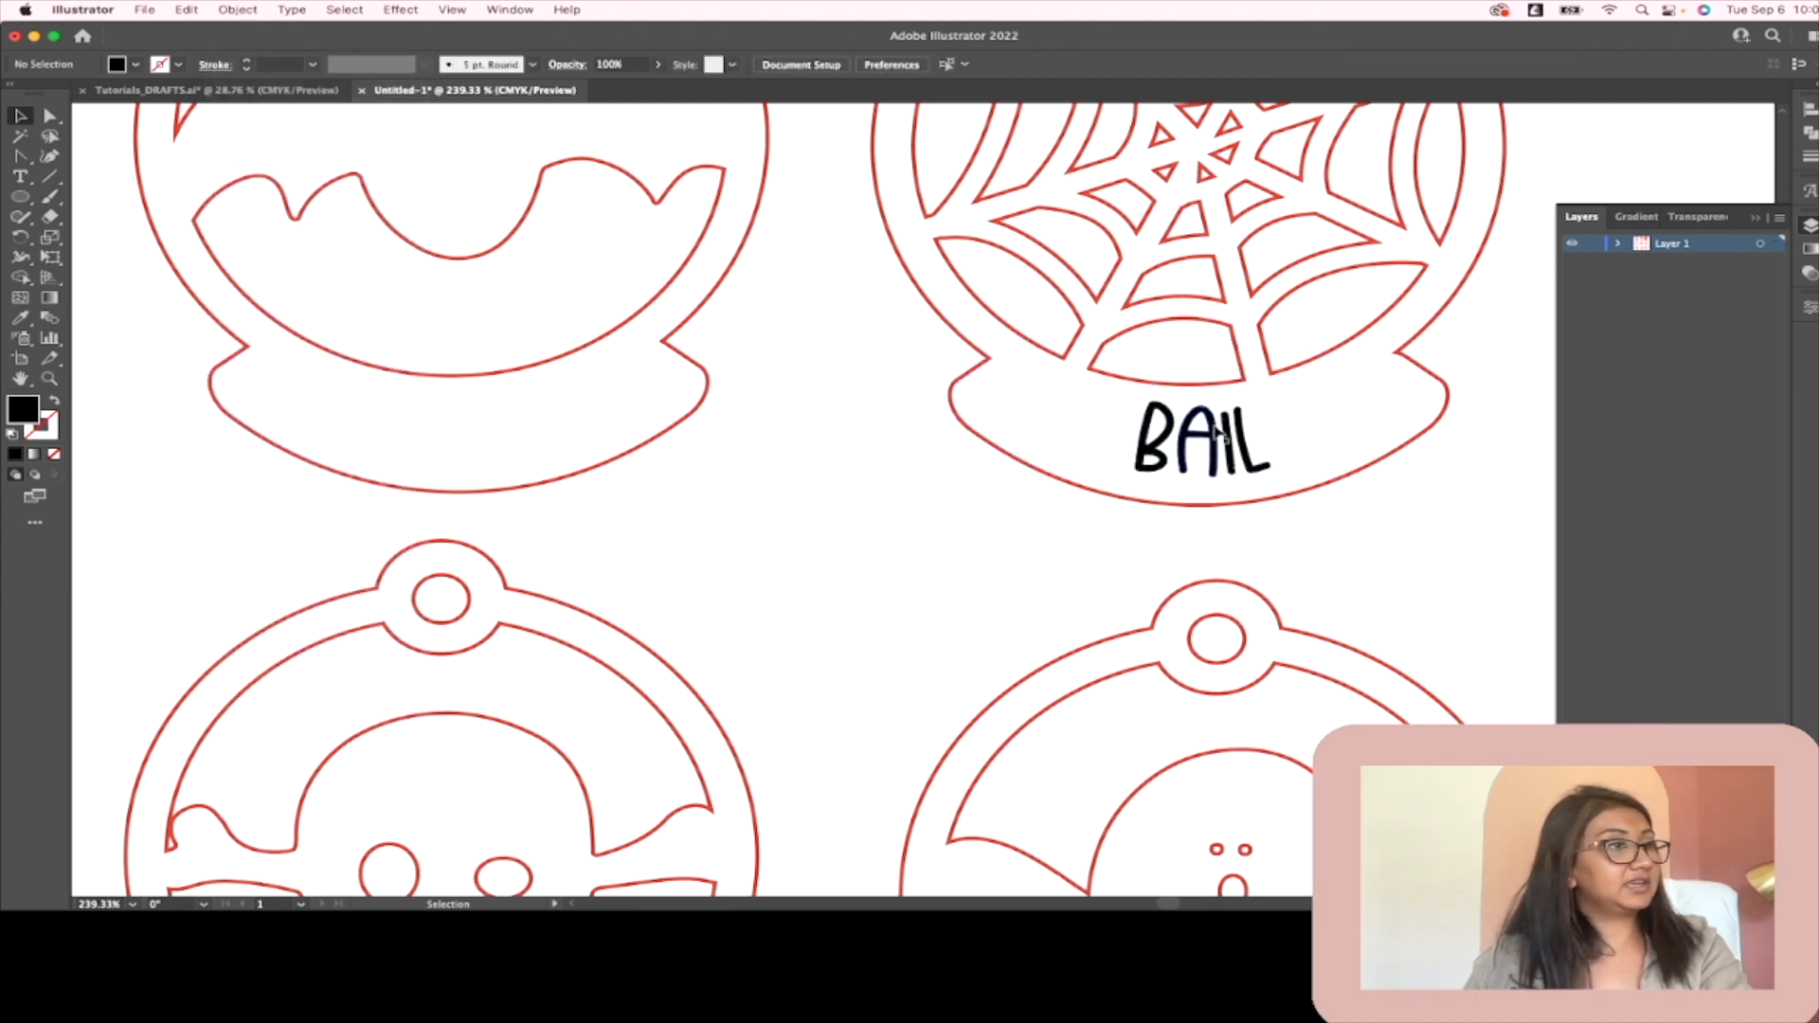
key("super+8")
left_click(1422, 505)
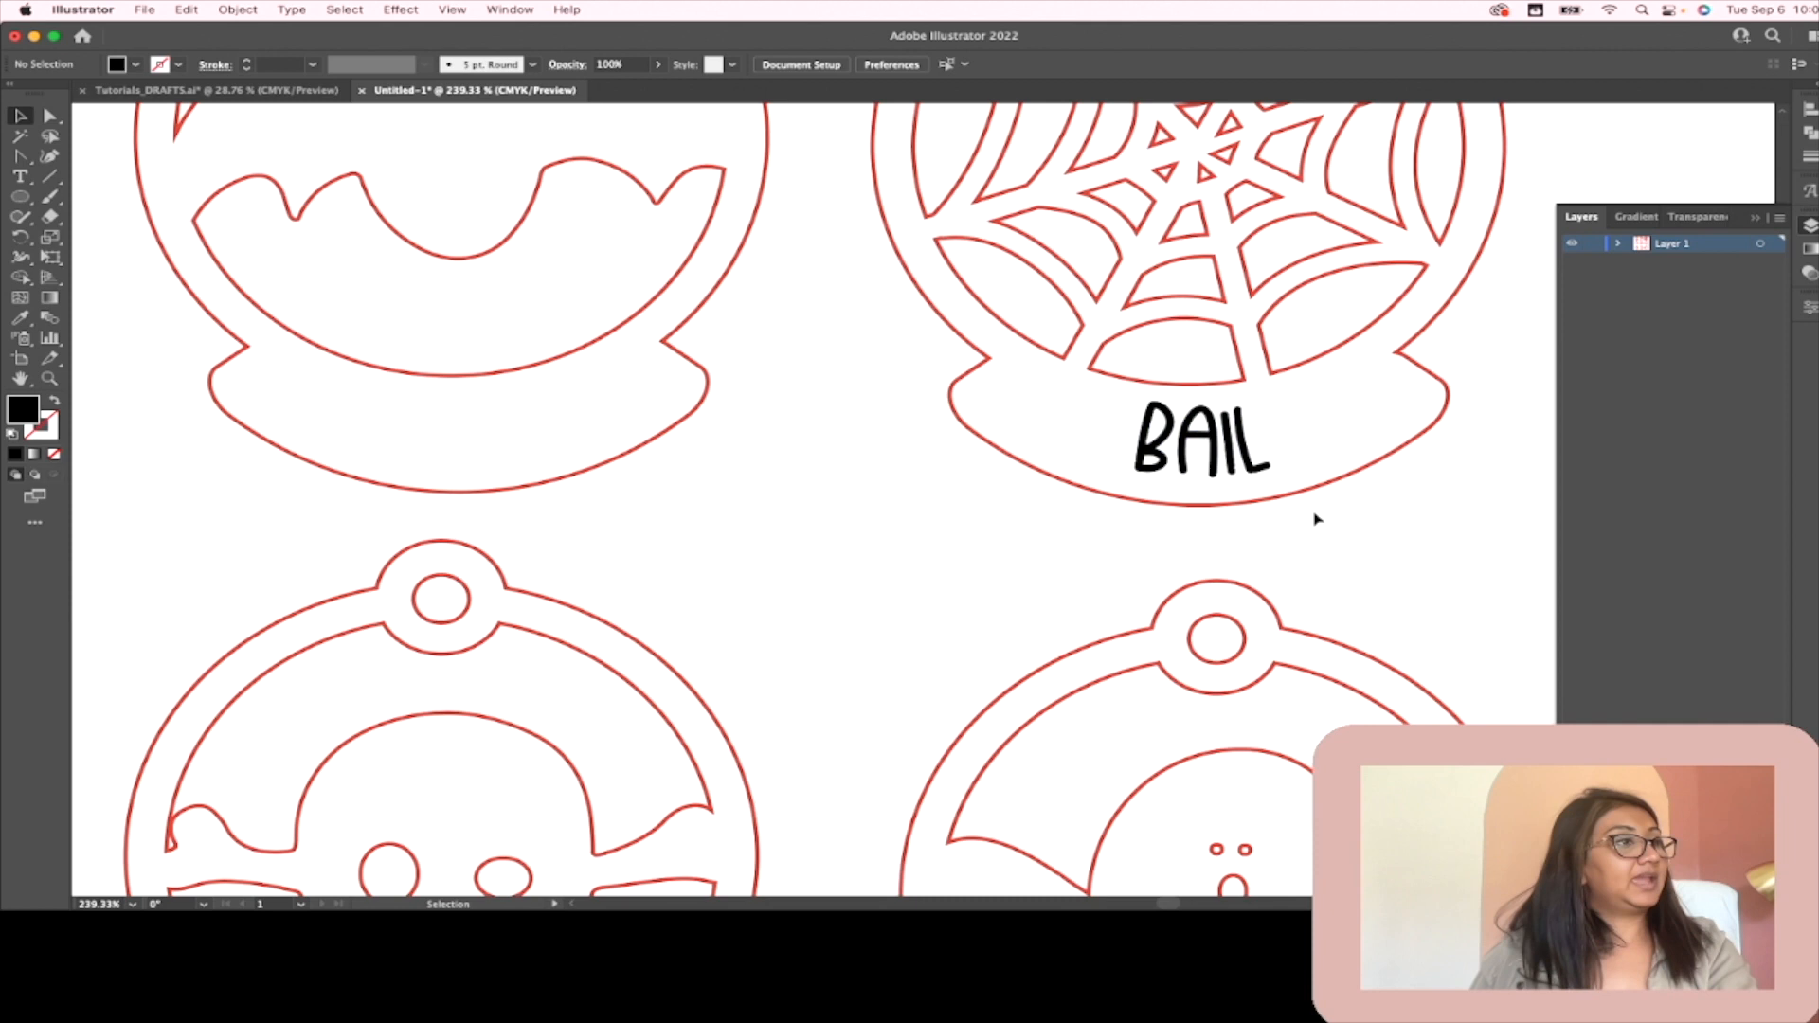
scroll(1269, 511, "down", 5)
left_click(1258, 480)
left_click(1459, 597)
scroll(1370, 578, "down", 3)
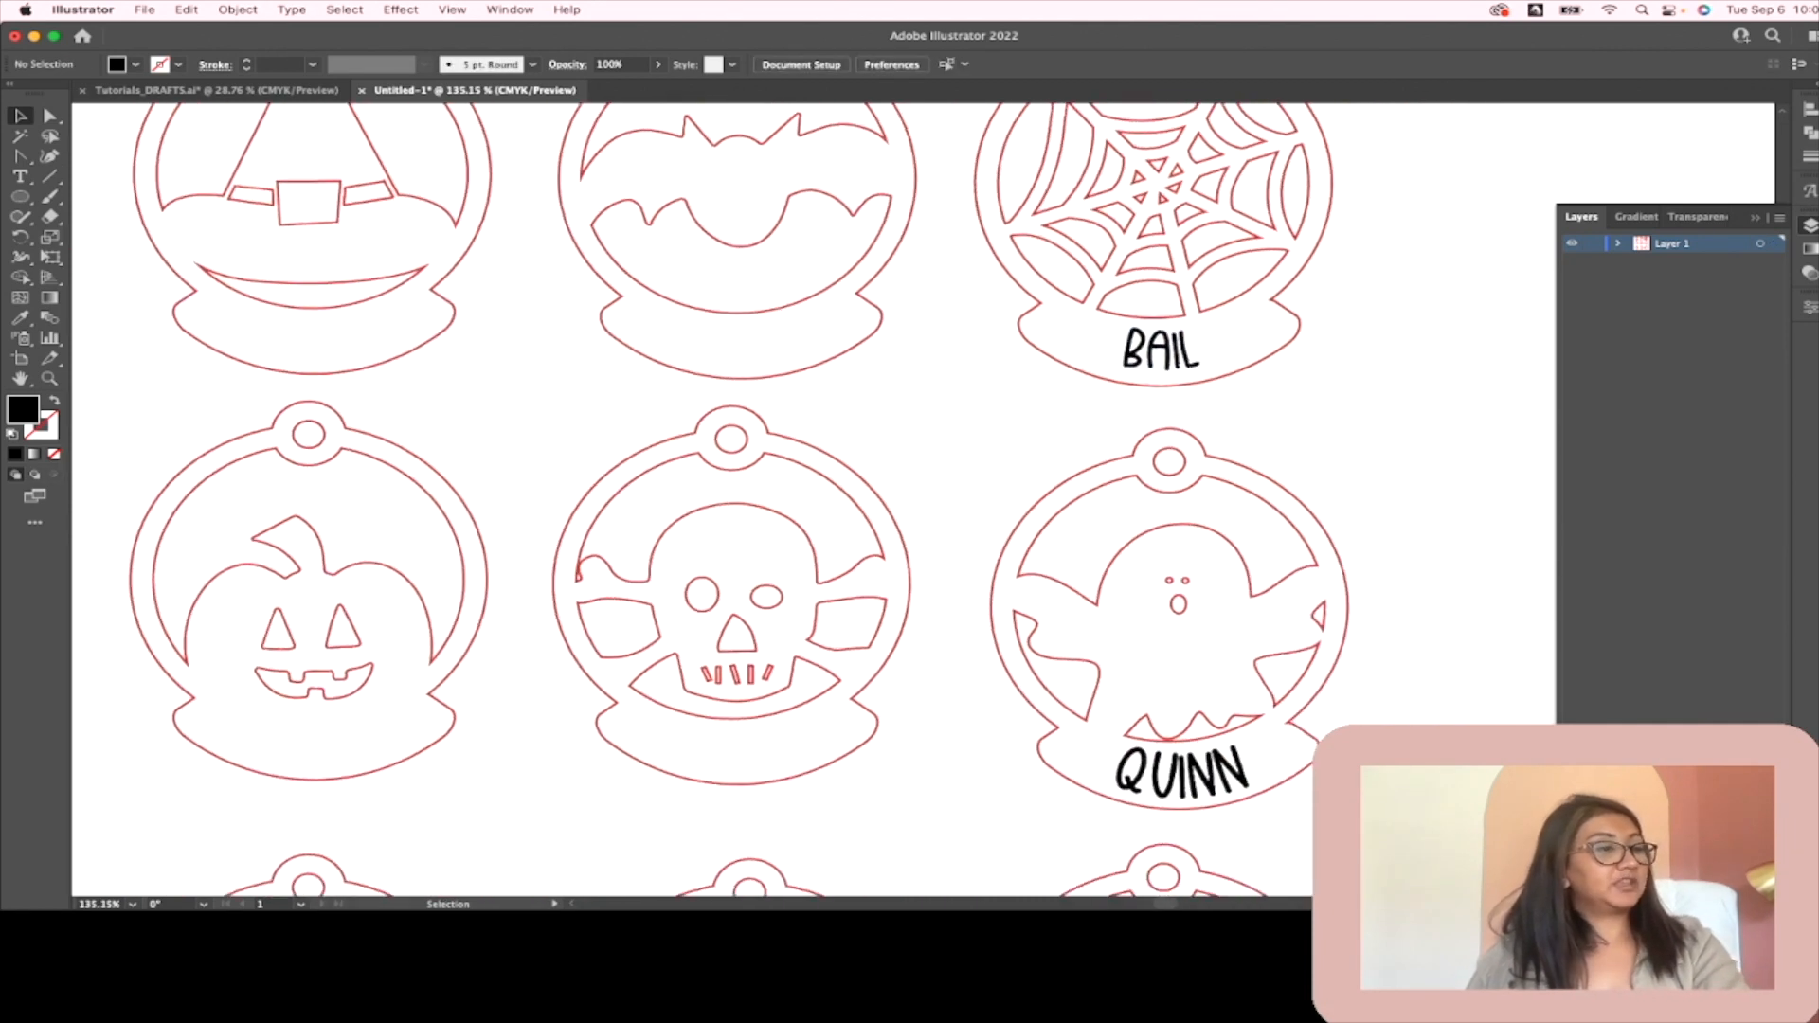